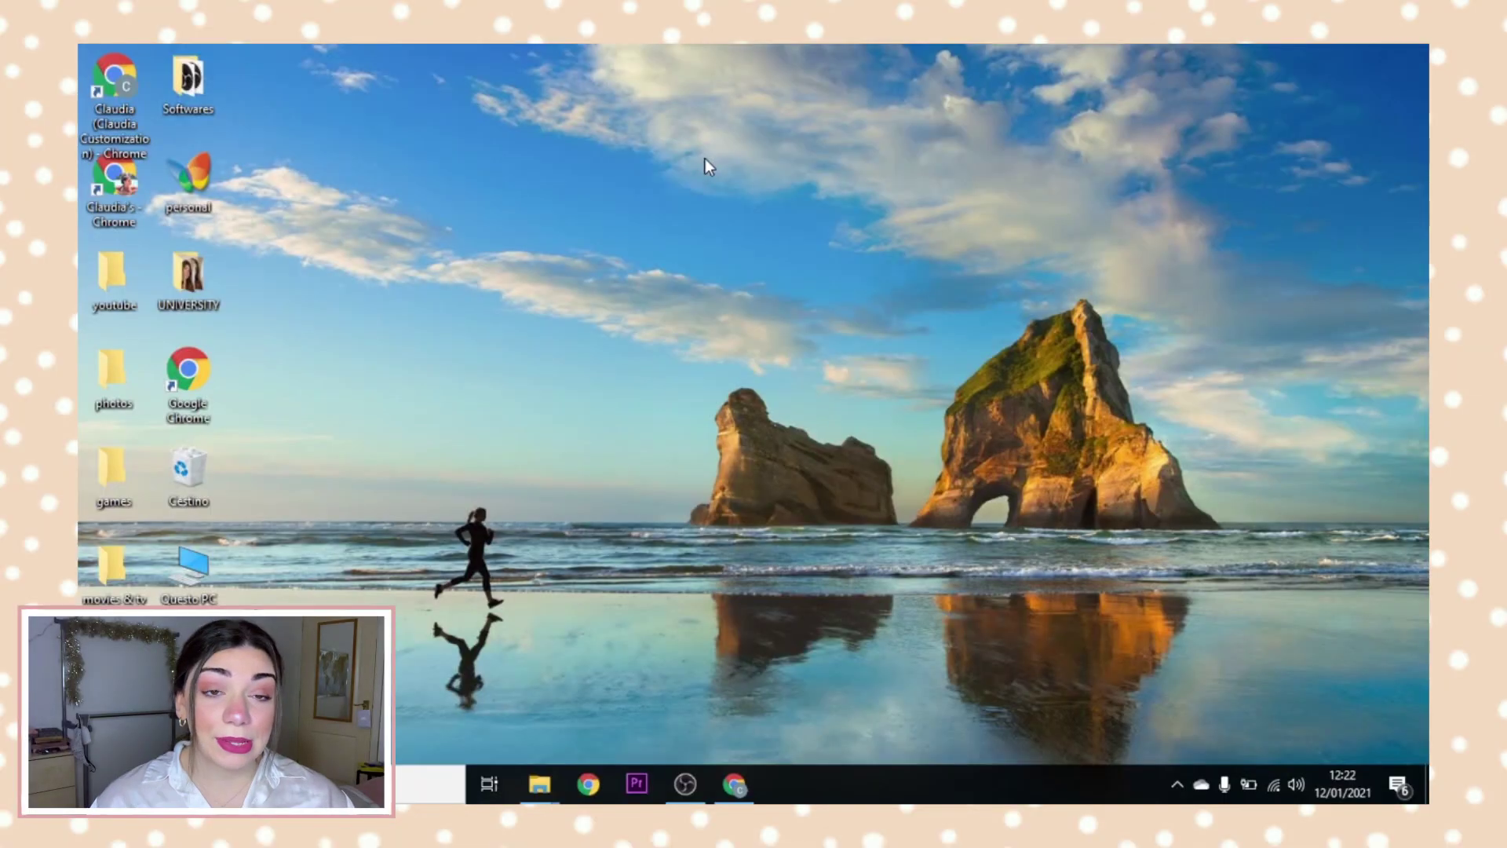
- Open the desktop personalization settings and go to the Windows colour palette in the Colori section
right_click(705, 159)
click(524, 421)
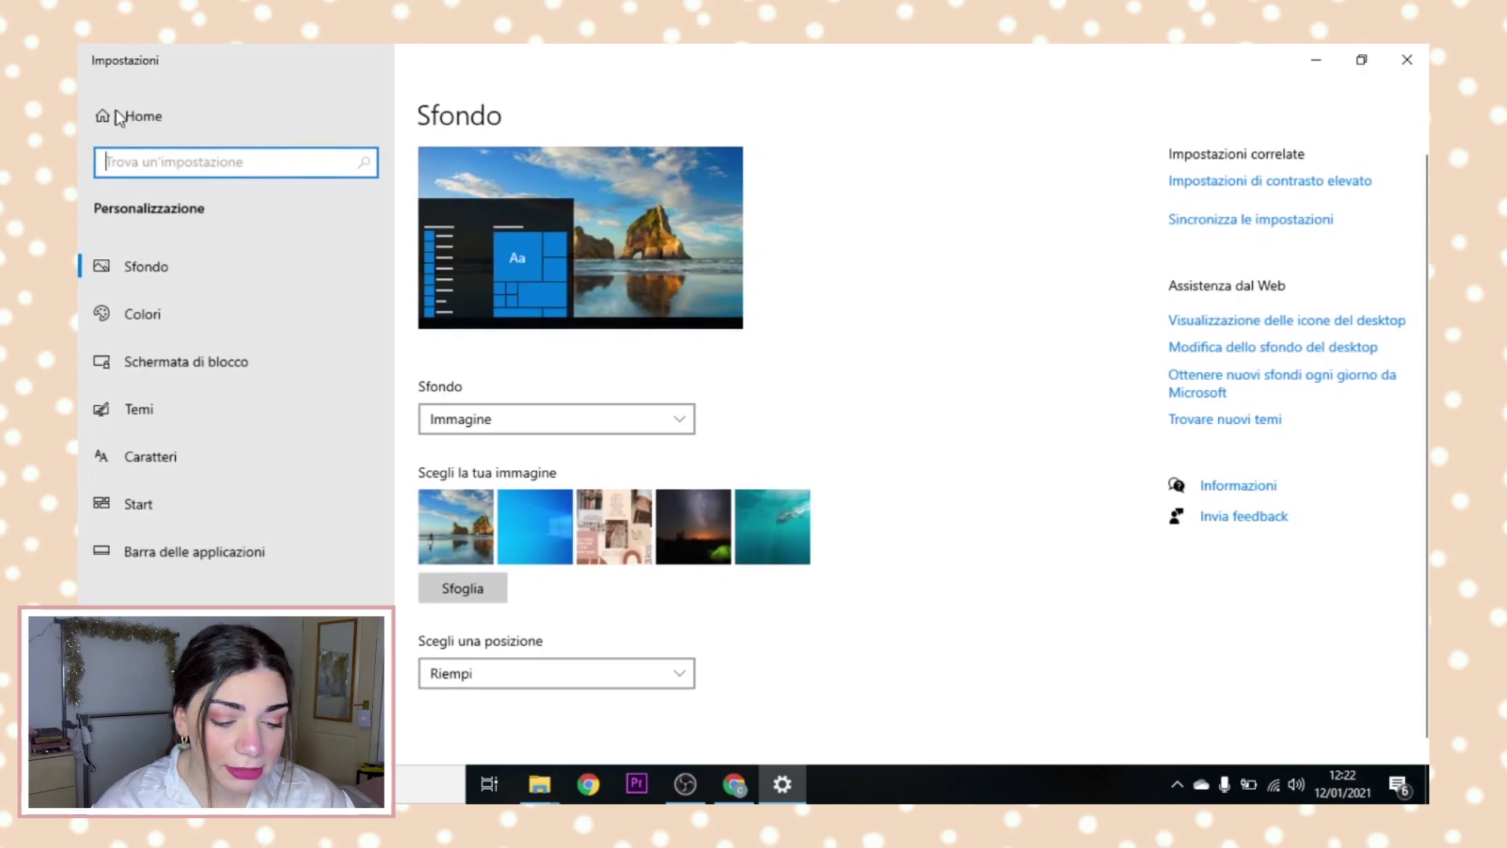
click(181, 314)
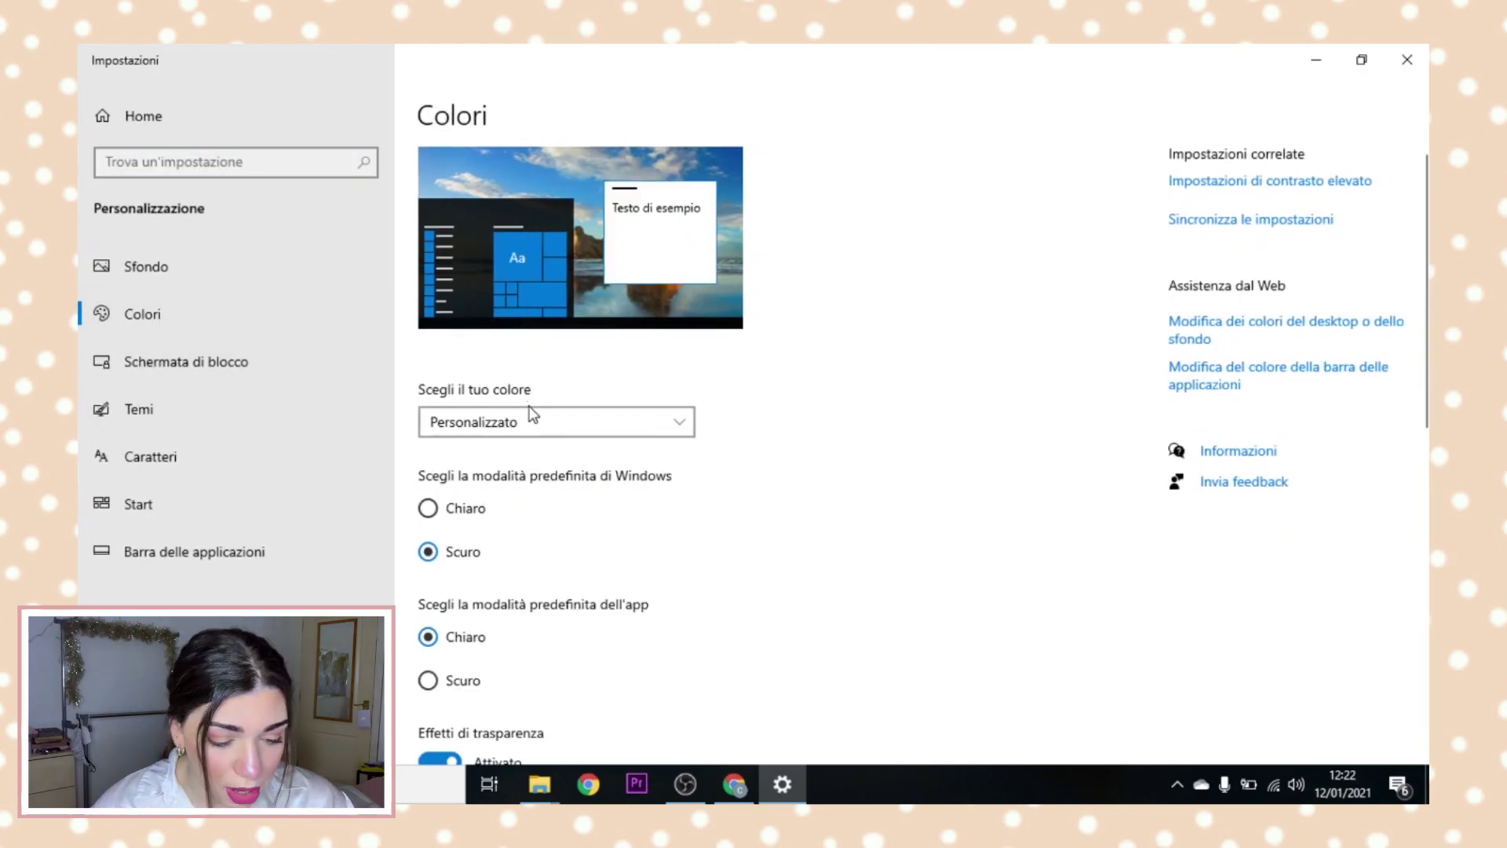
scroll(534, 330, down, 10)
scroll(534, 326, down, 2)
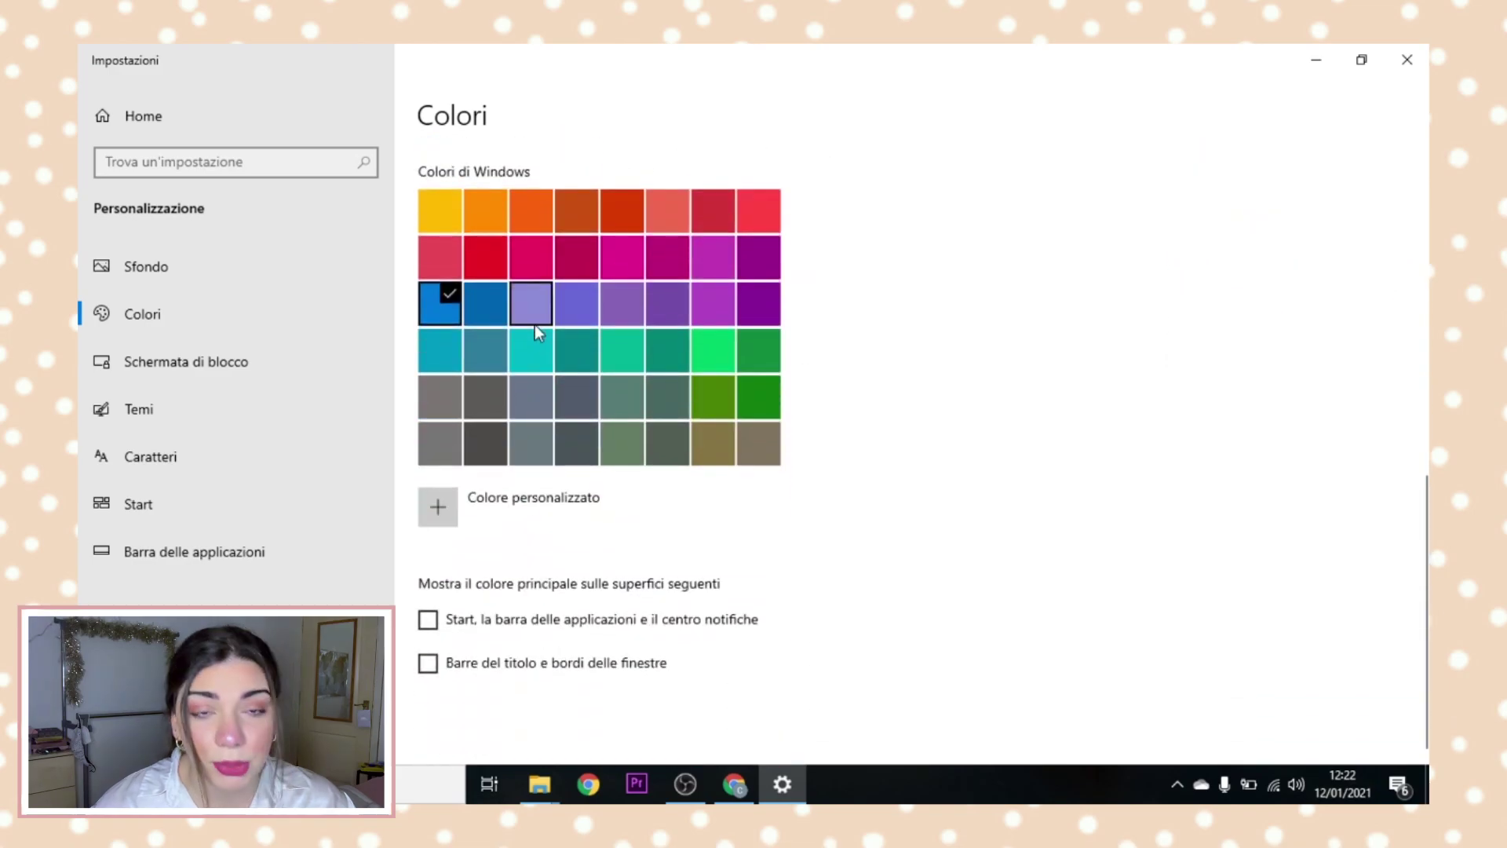
- Set a custom light pink accent colour (Lavanda) and apply it to Start, the taskbar, the notification centre and window title bars
click(437, 509)
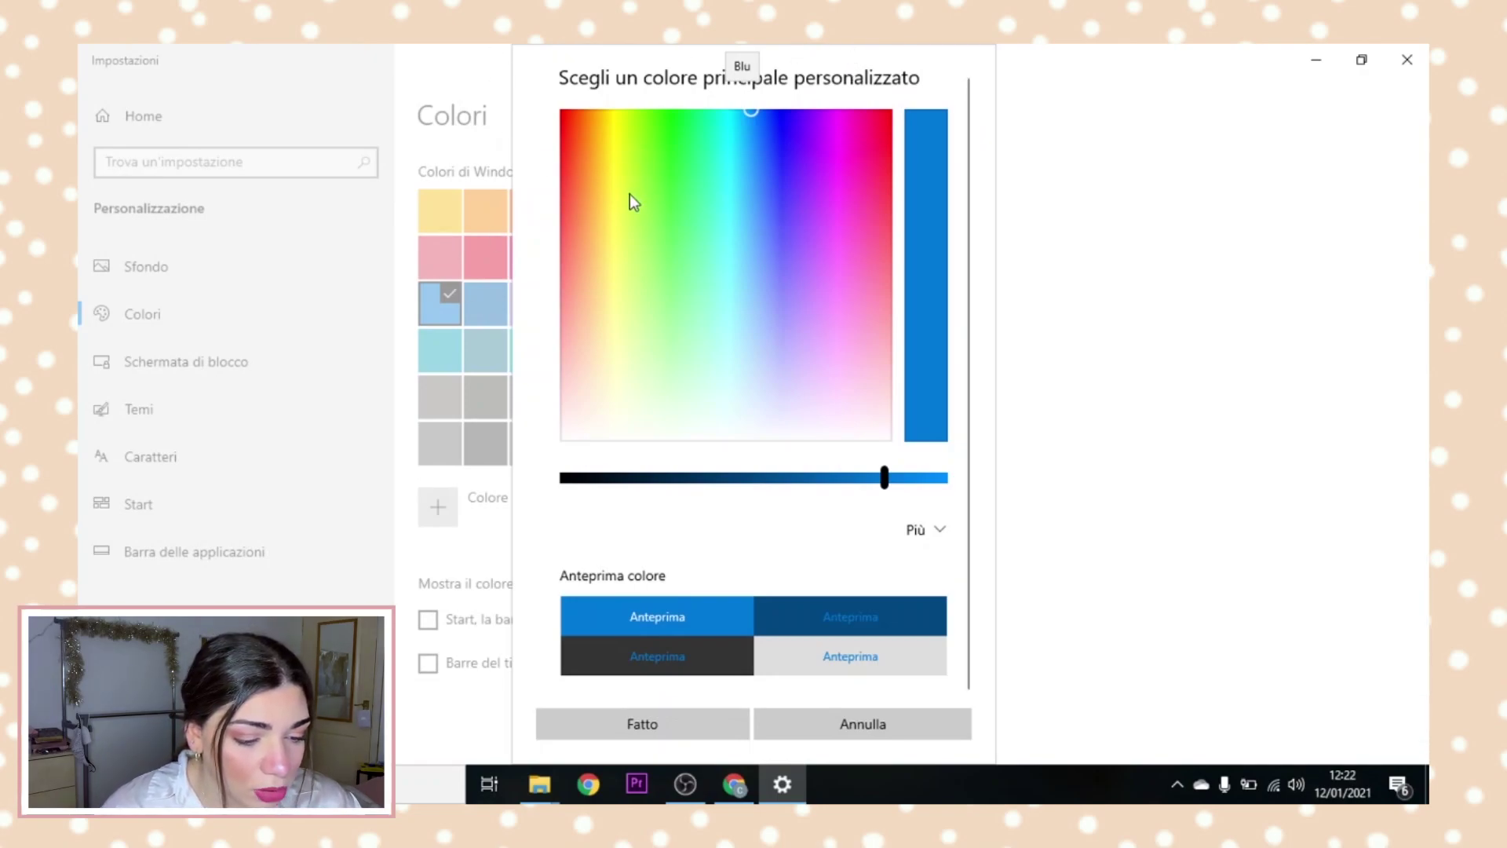
click(797, 330)
click(832, 365)
drag(833, 367, 870, 359)
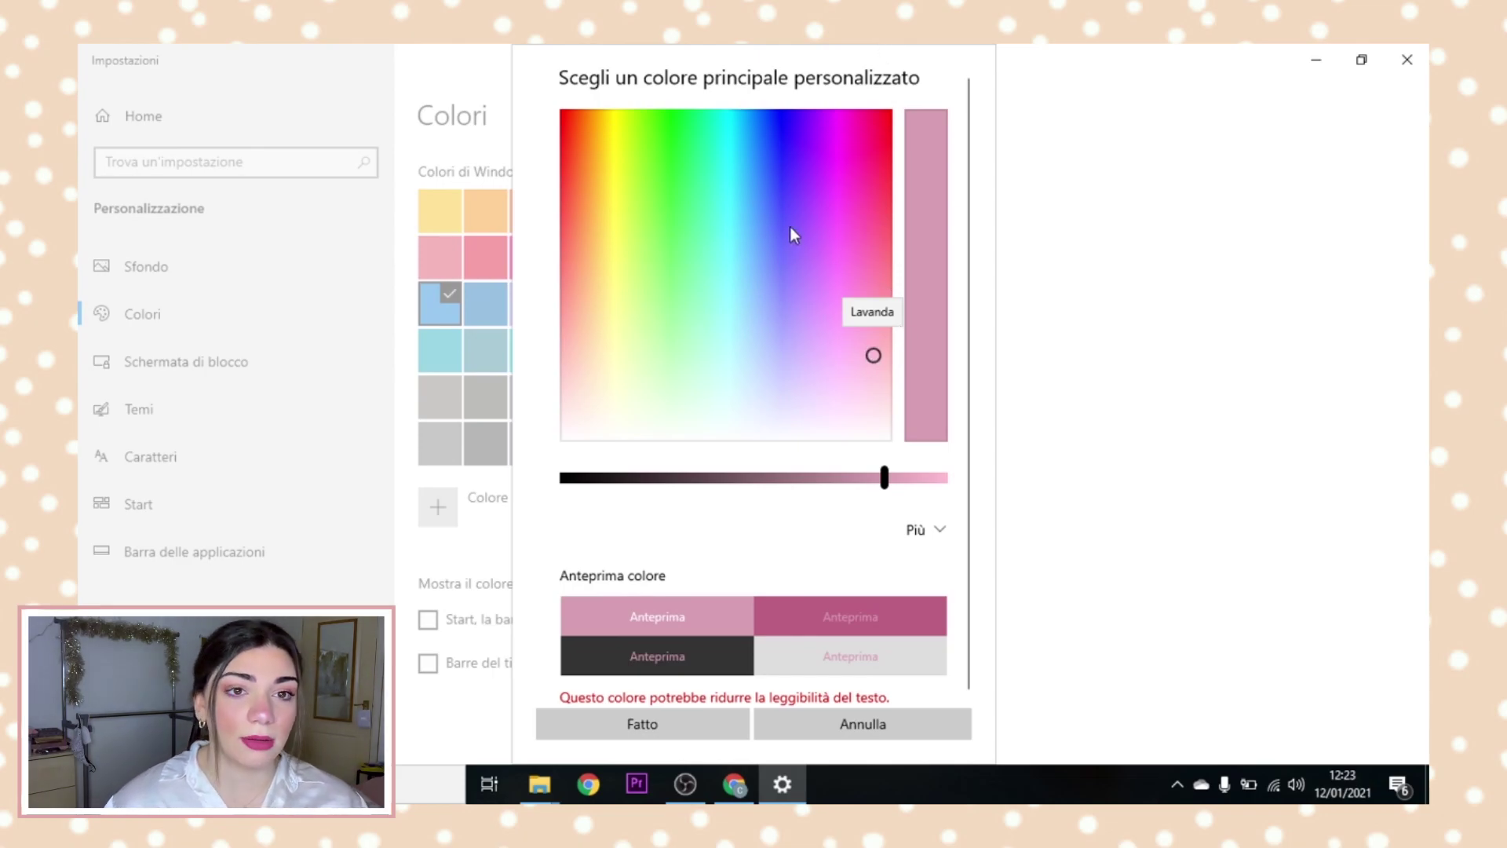
click(672, 716)
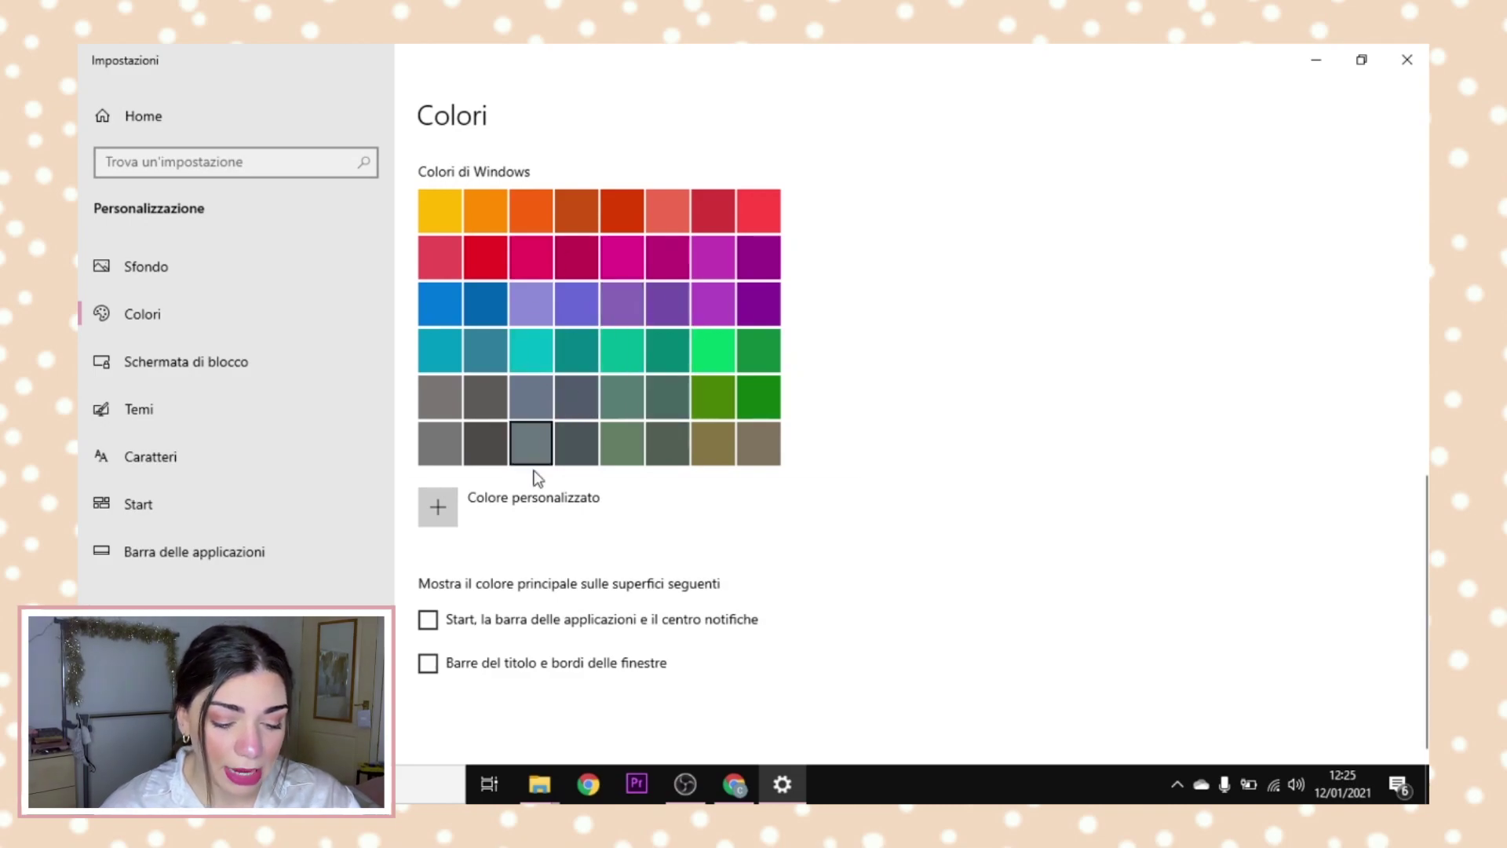
click(432, 625)
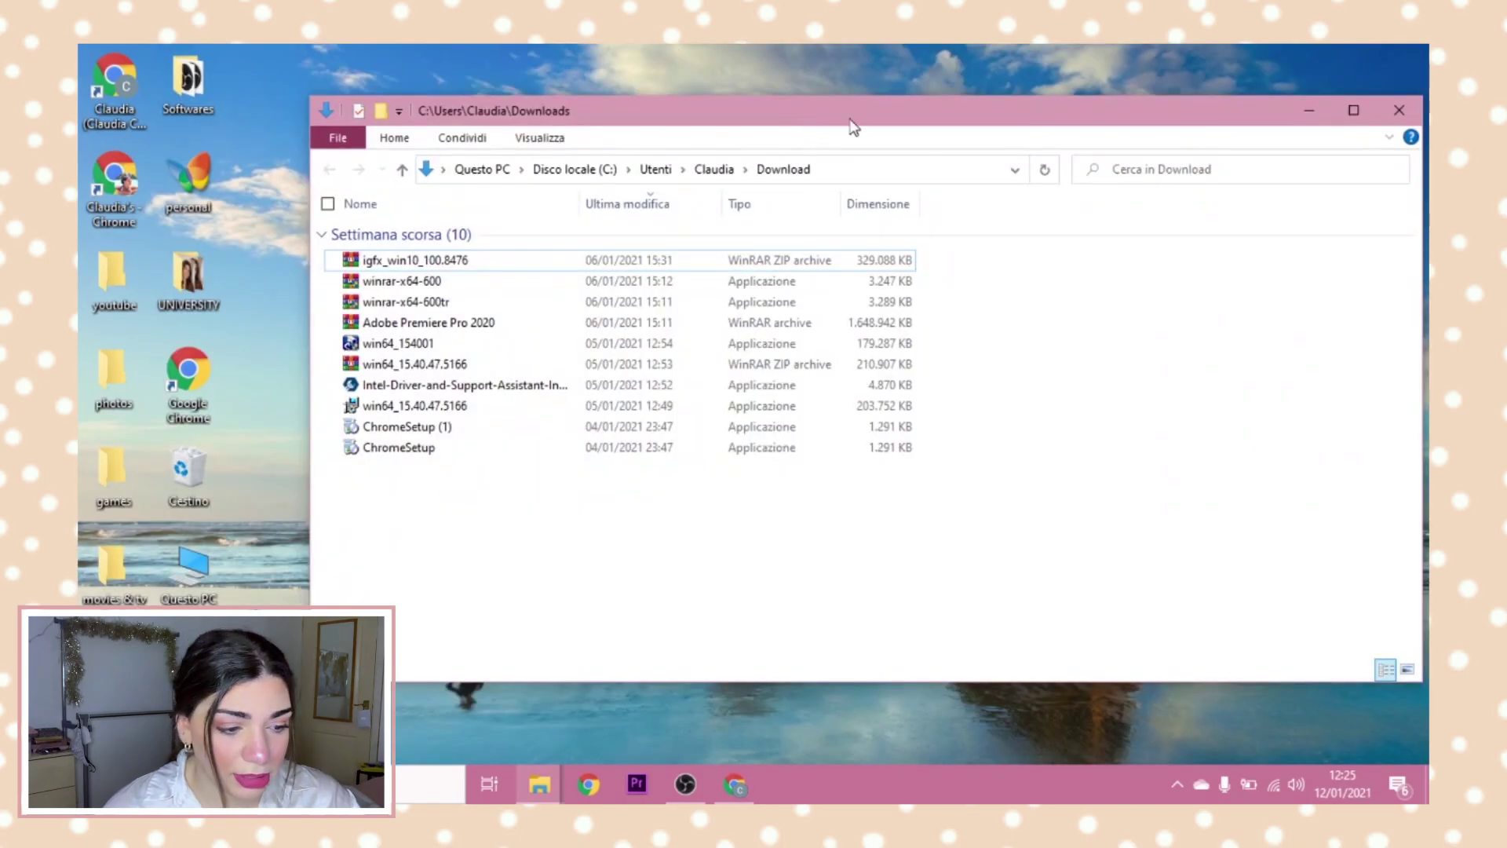
click(1402, 109)
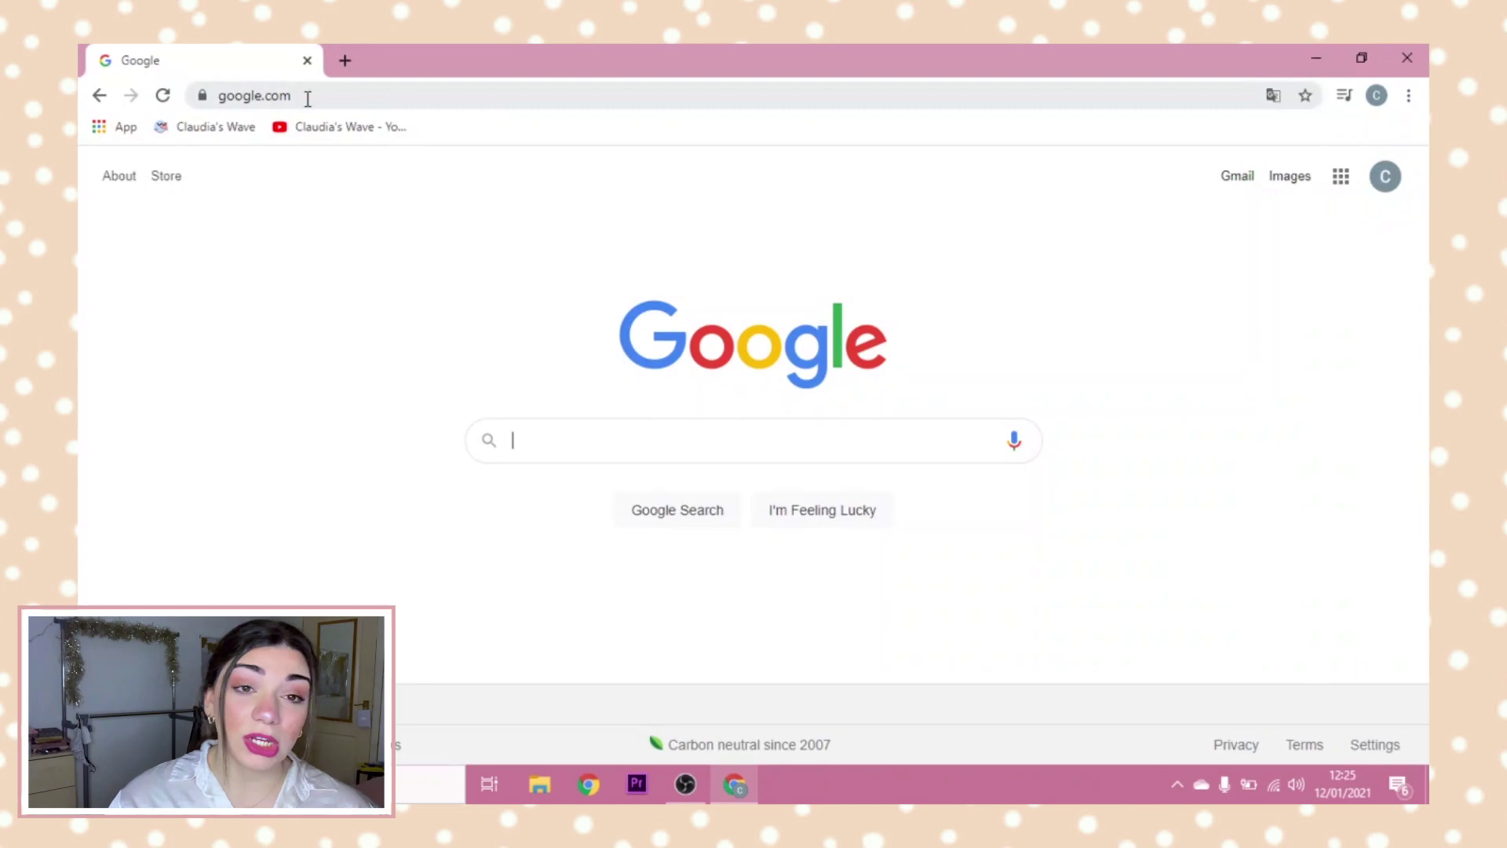
- Switch to Chrome, load claudiaswave.com and look over its home page
click(309, 97)
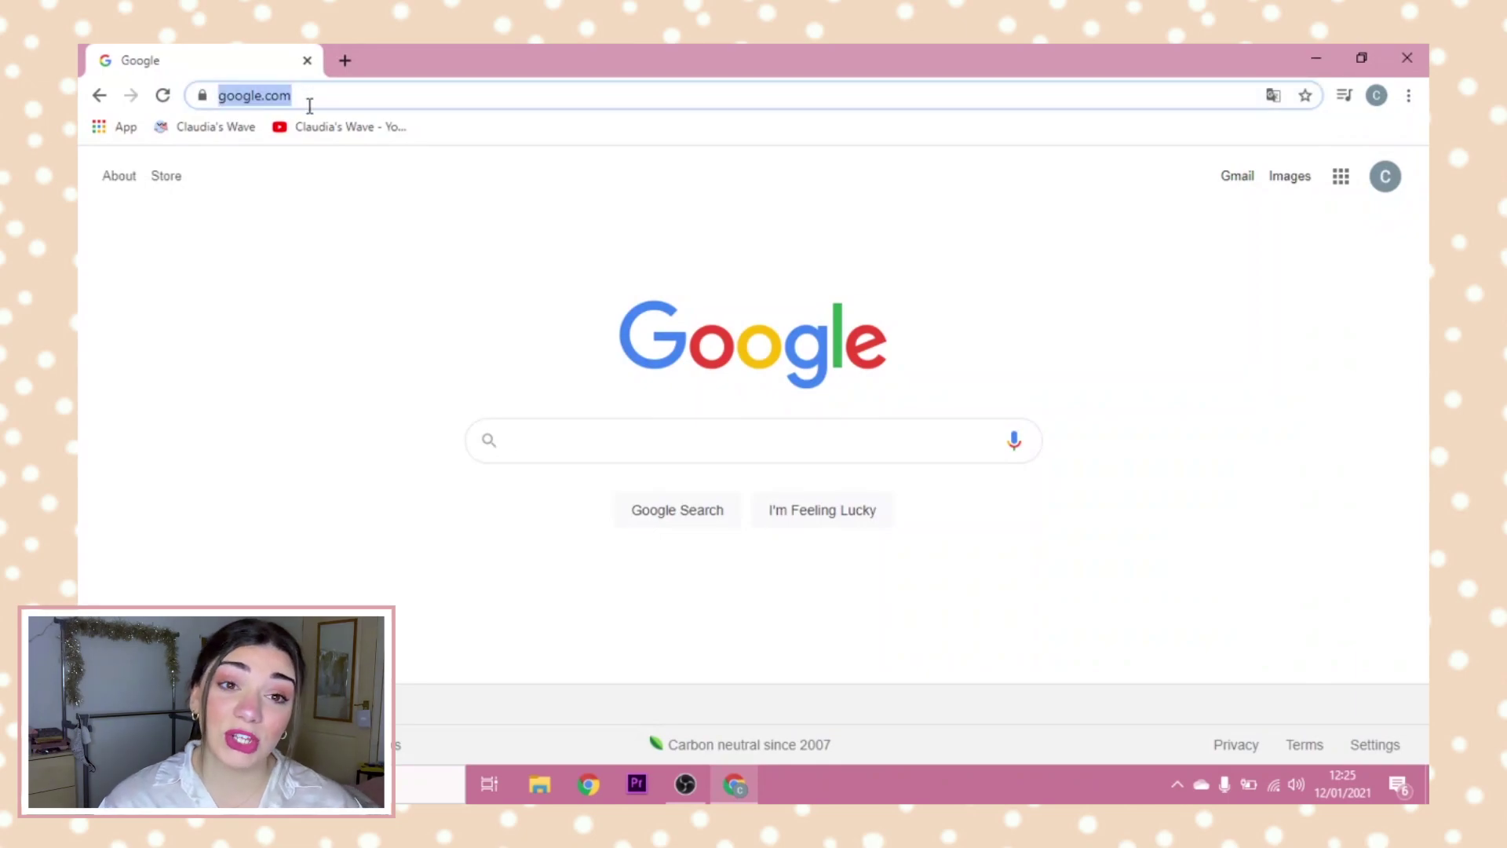
text(claudiaswav)
key(Return)
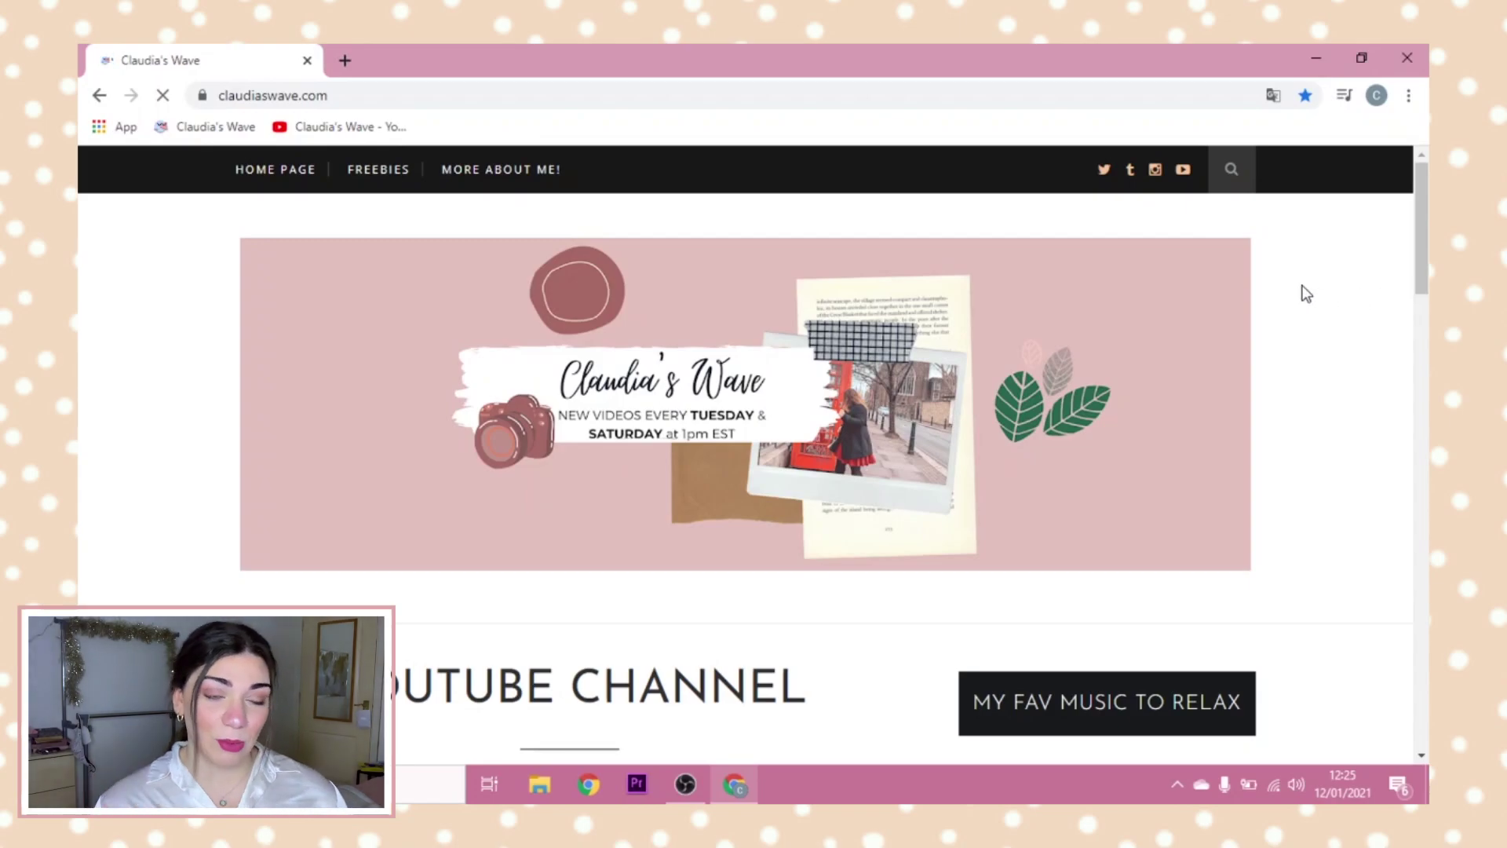
scroll(1007, 344, down, 20)
scroll(733, 317, up, 20)
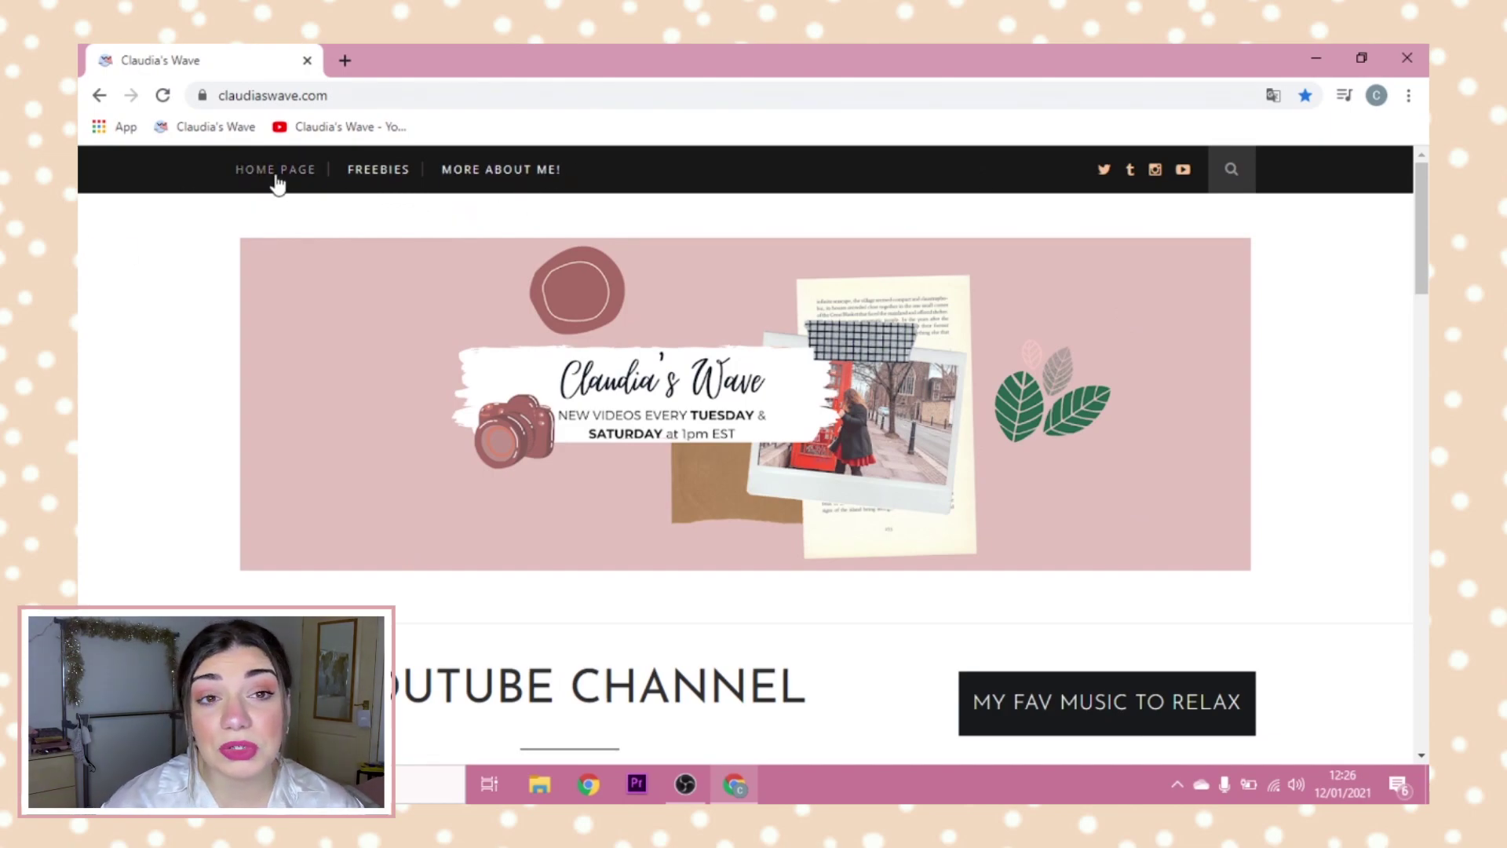
- Open the site's Freebies page and look over the Desktop Icons and Wallpapers offers
click(388, 180)
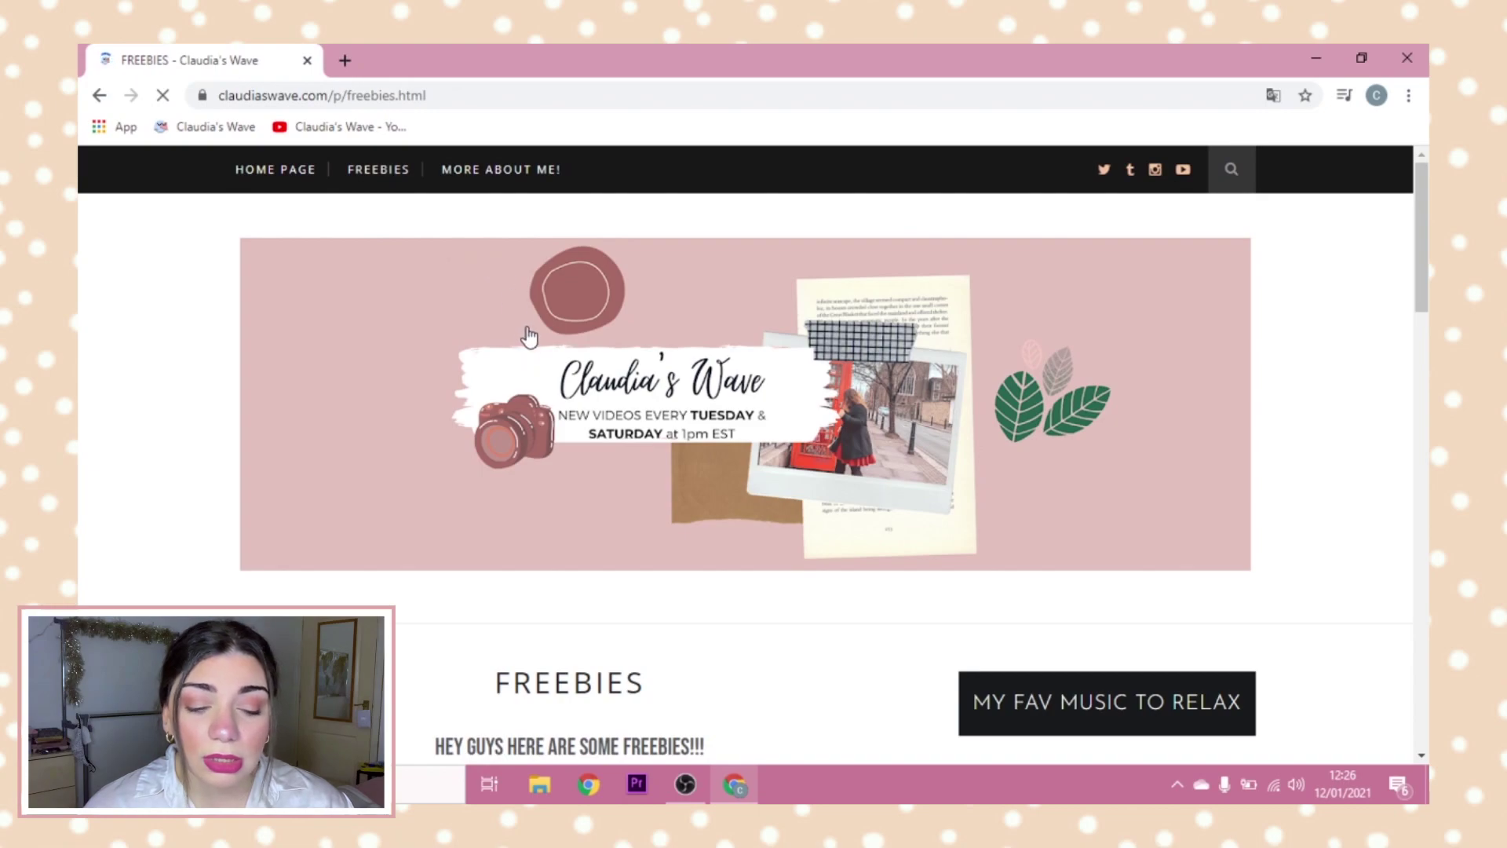
scroll(579, 514, down, 1)
scroll(579, 514, down, 2)
scroll(580, 514, down, 3)
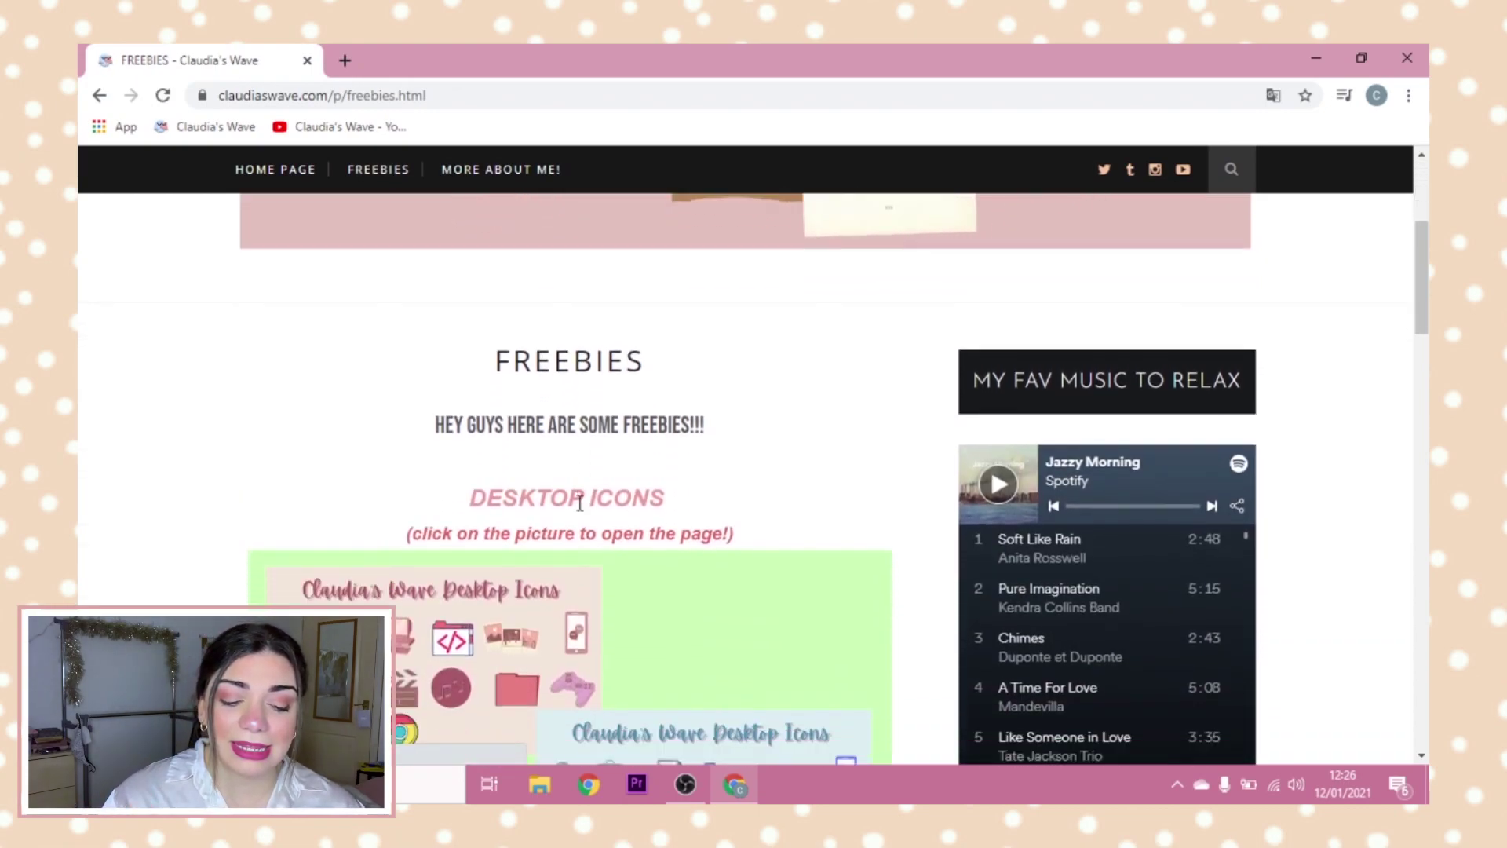
scroll(428, 301, up, 2)
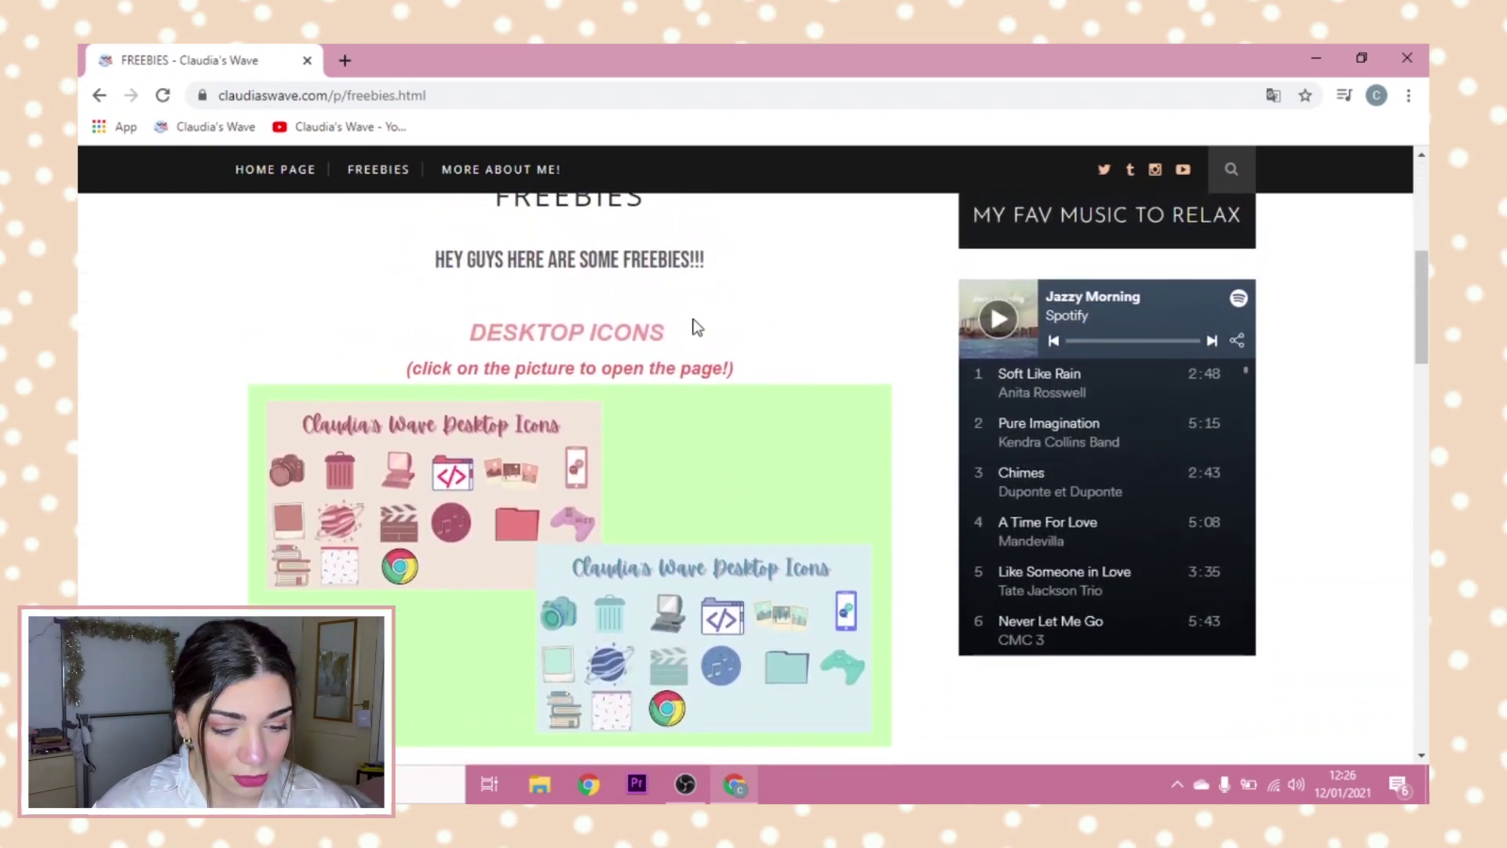
scroll(697, 328, up, 2)
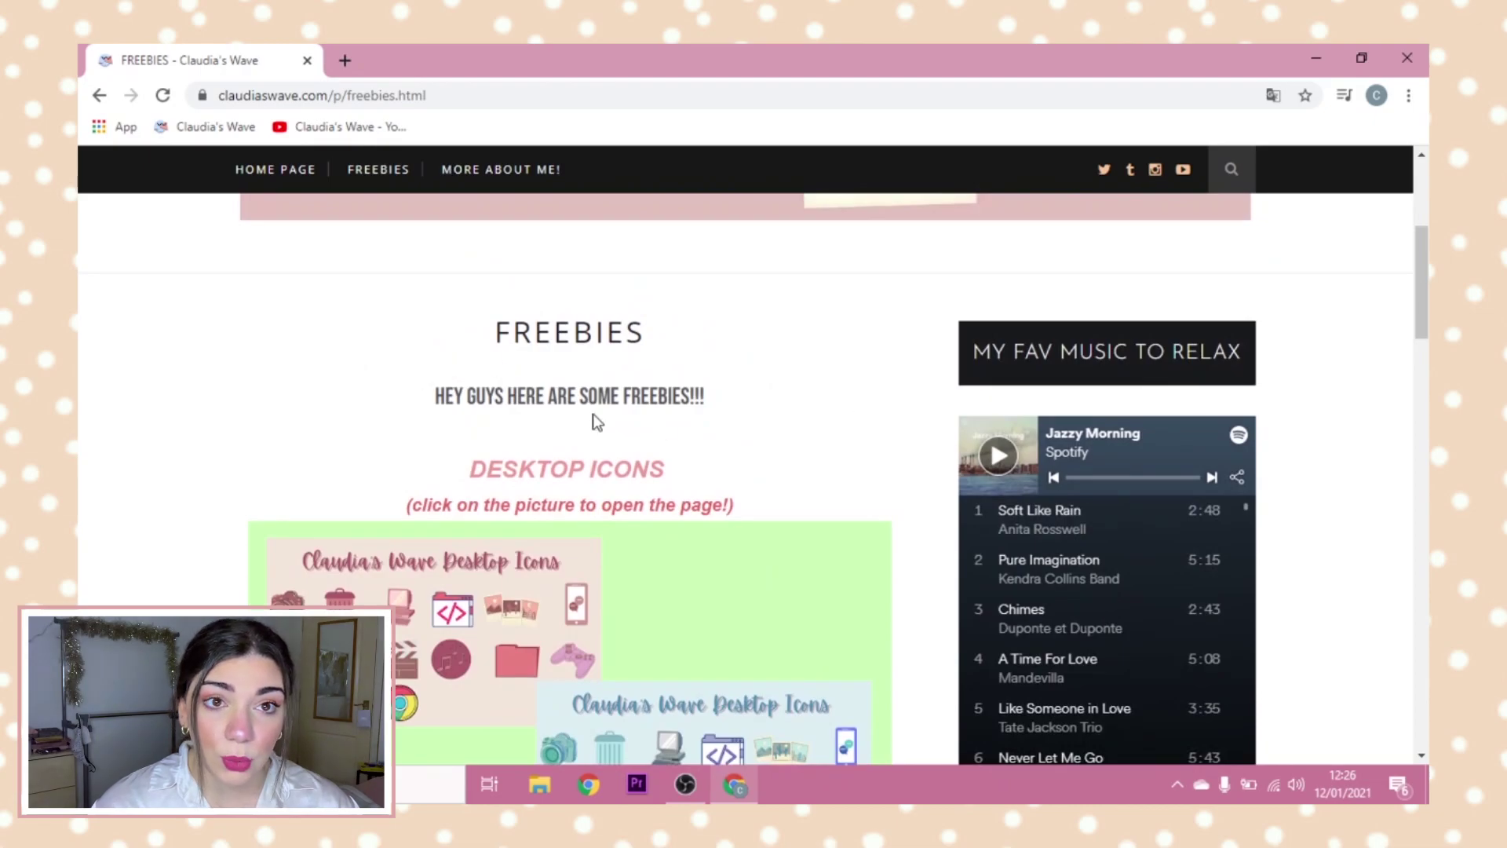
scroll(605, 471, down, 5)
scroll(565, 376, up, 3)
scroll(518, 251, down, 2)
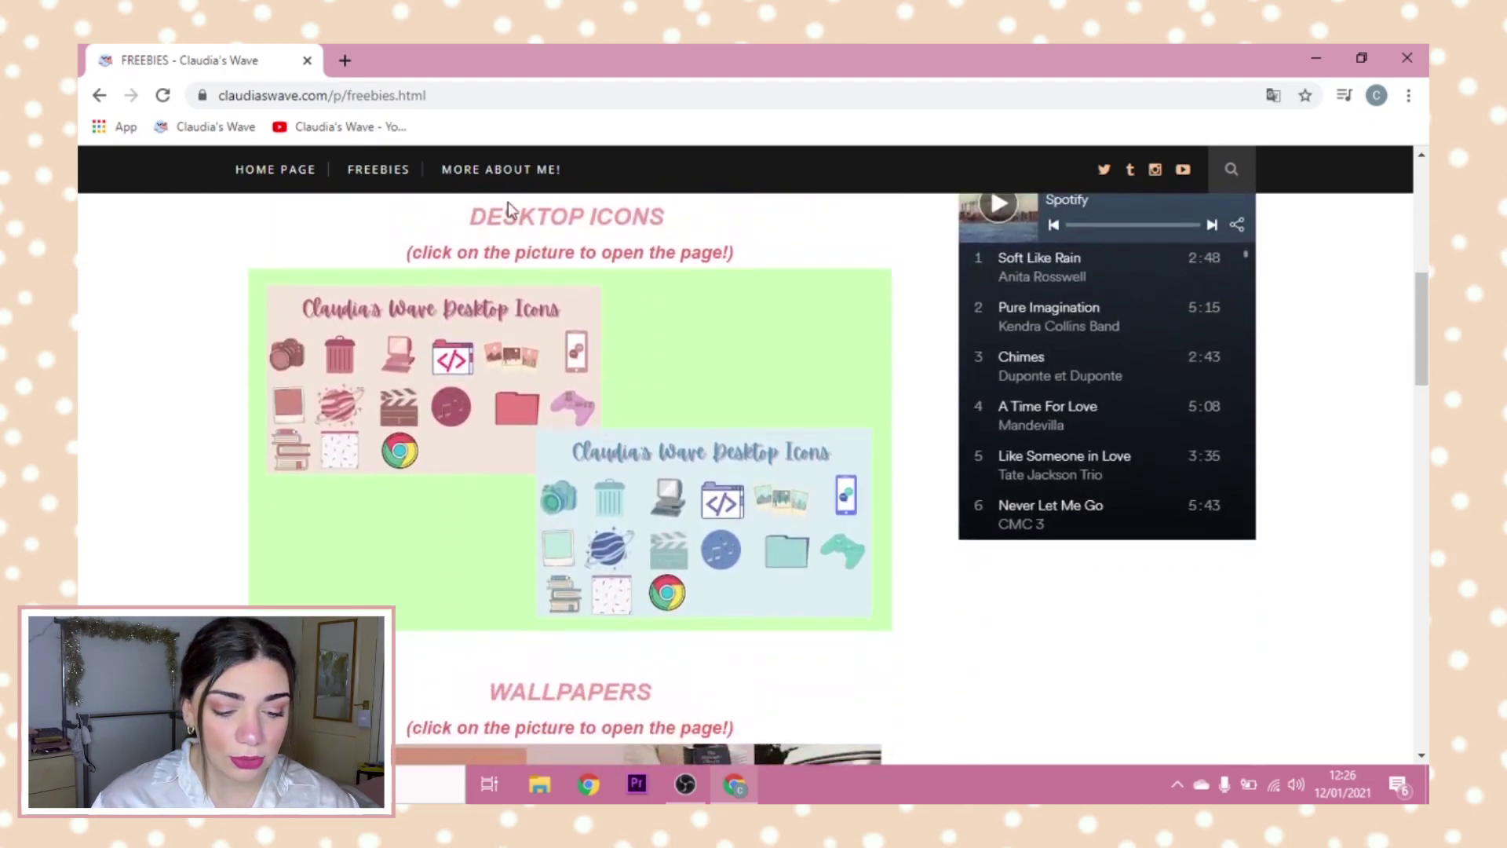
- Open the desktop wallpaper page from the Wallpapers collage picture
scroll(620, 236, down, 5)
click(820, 385)
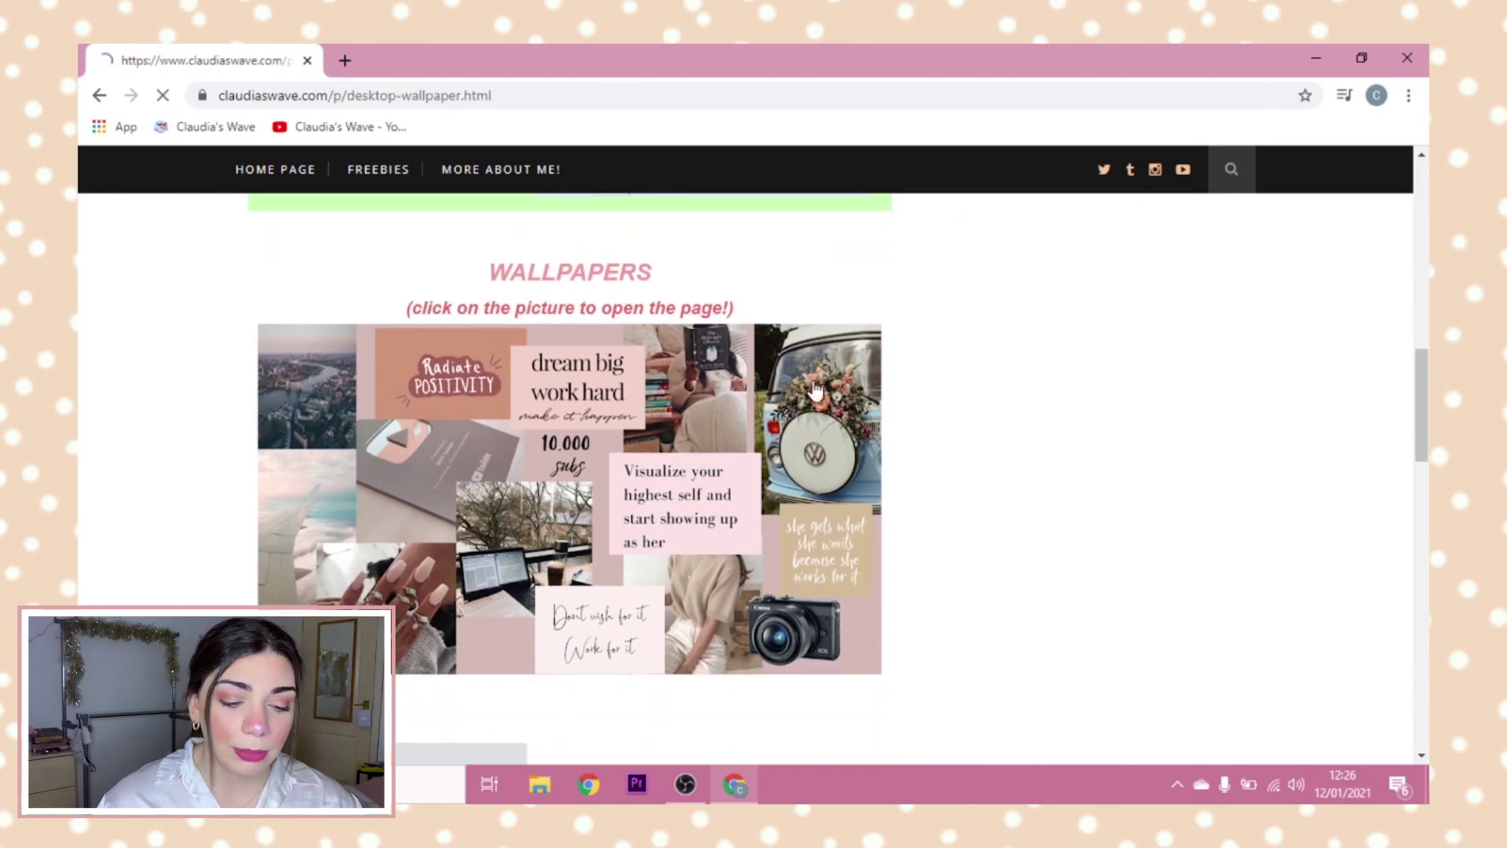
scroll(816, 385, down, 6)
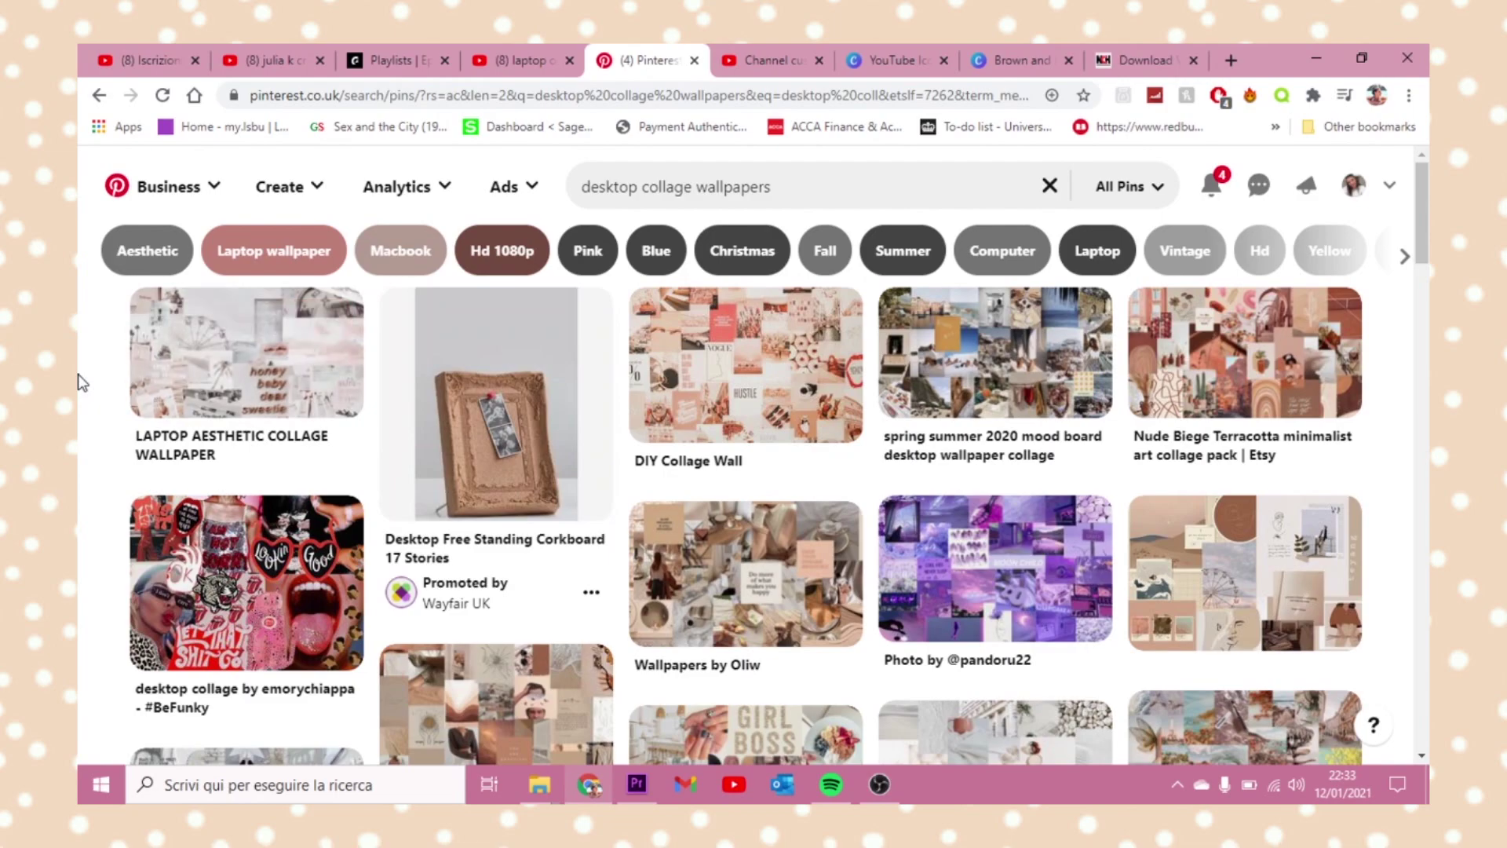
- Browse the Pinterest results for desktop collage wallpapers to examine alternative background designs
scroll(86, 341, down, 3)
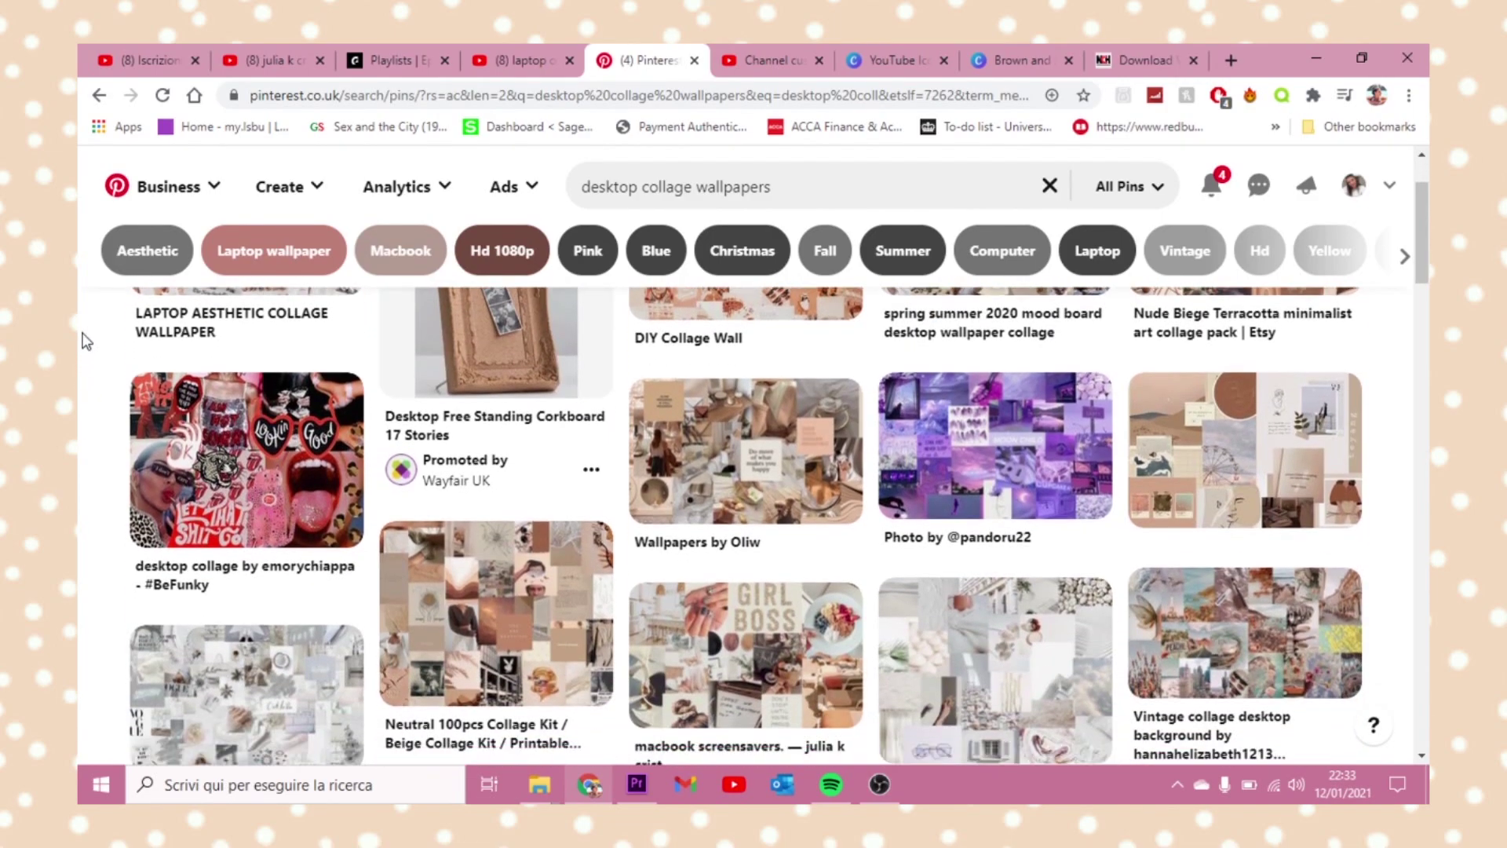
scroll(87, 342, down, 1)
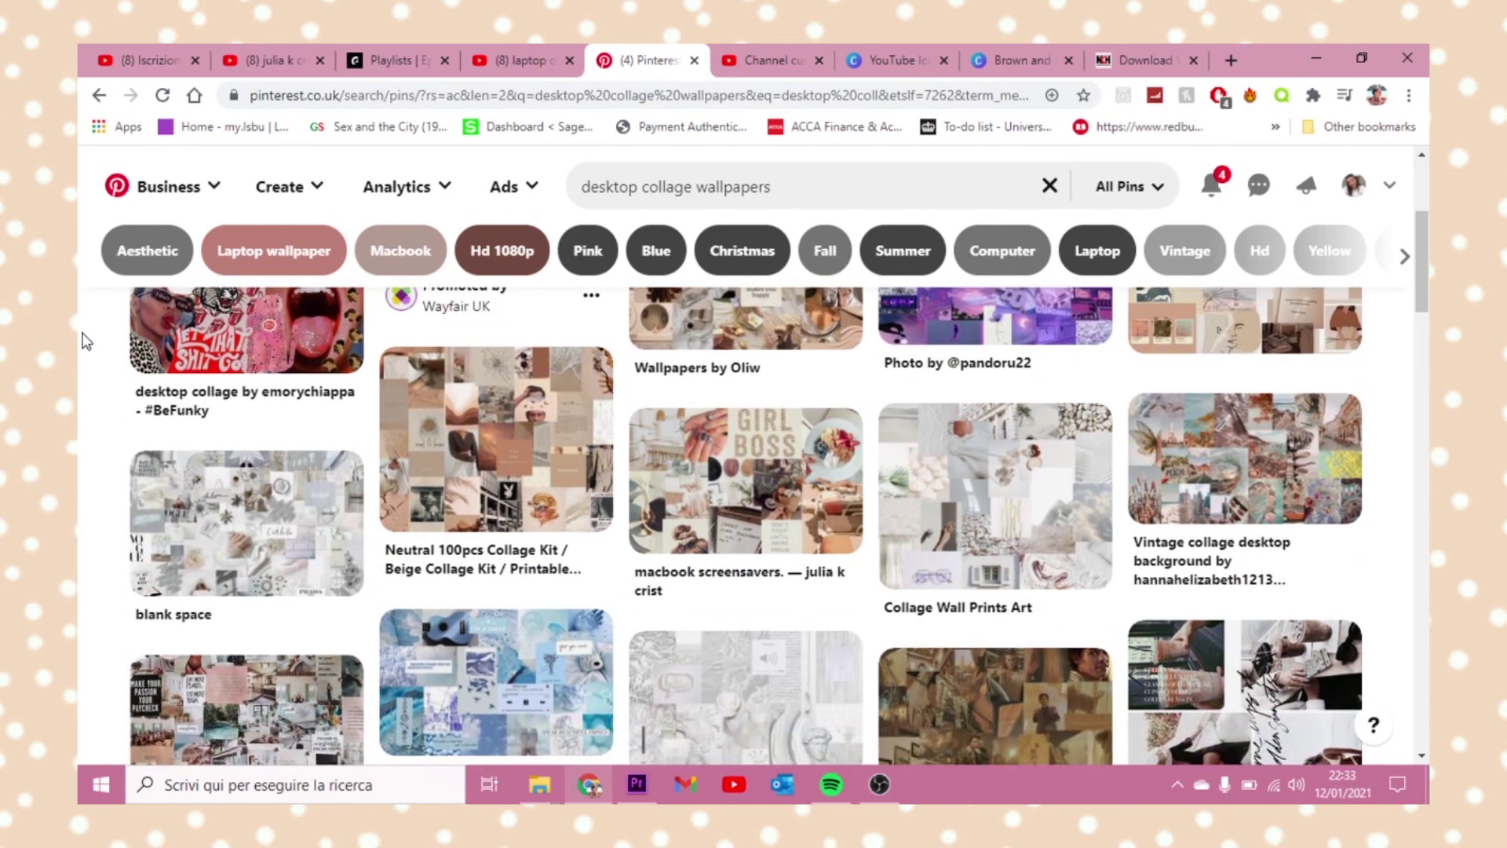
scroll(86, 342, down, 1)
scroll(86, 342, down, 1)
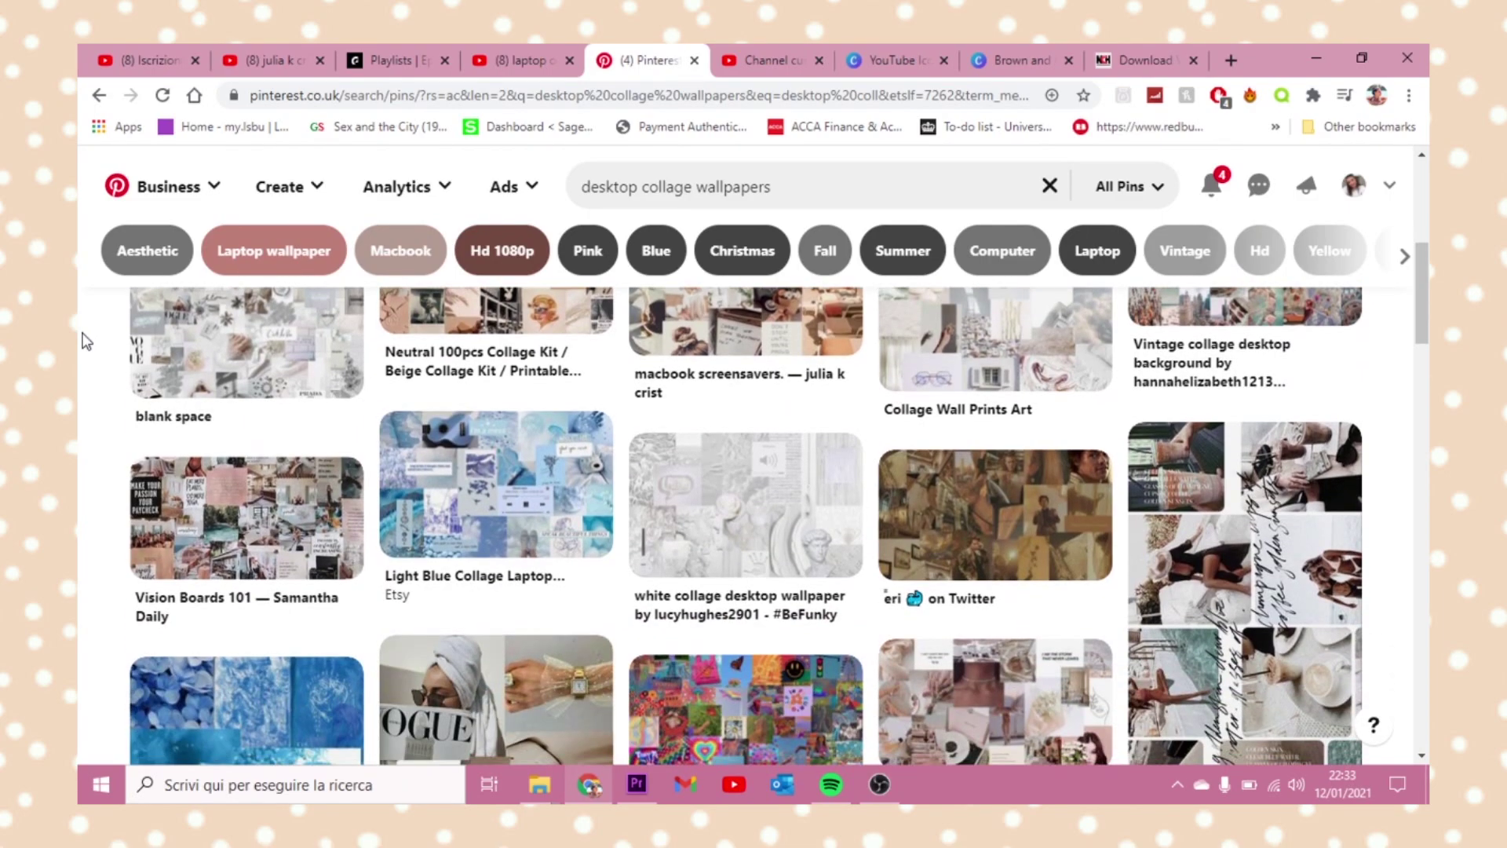
scroll(86, 341, down, 5)
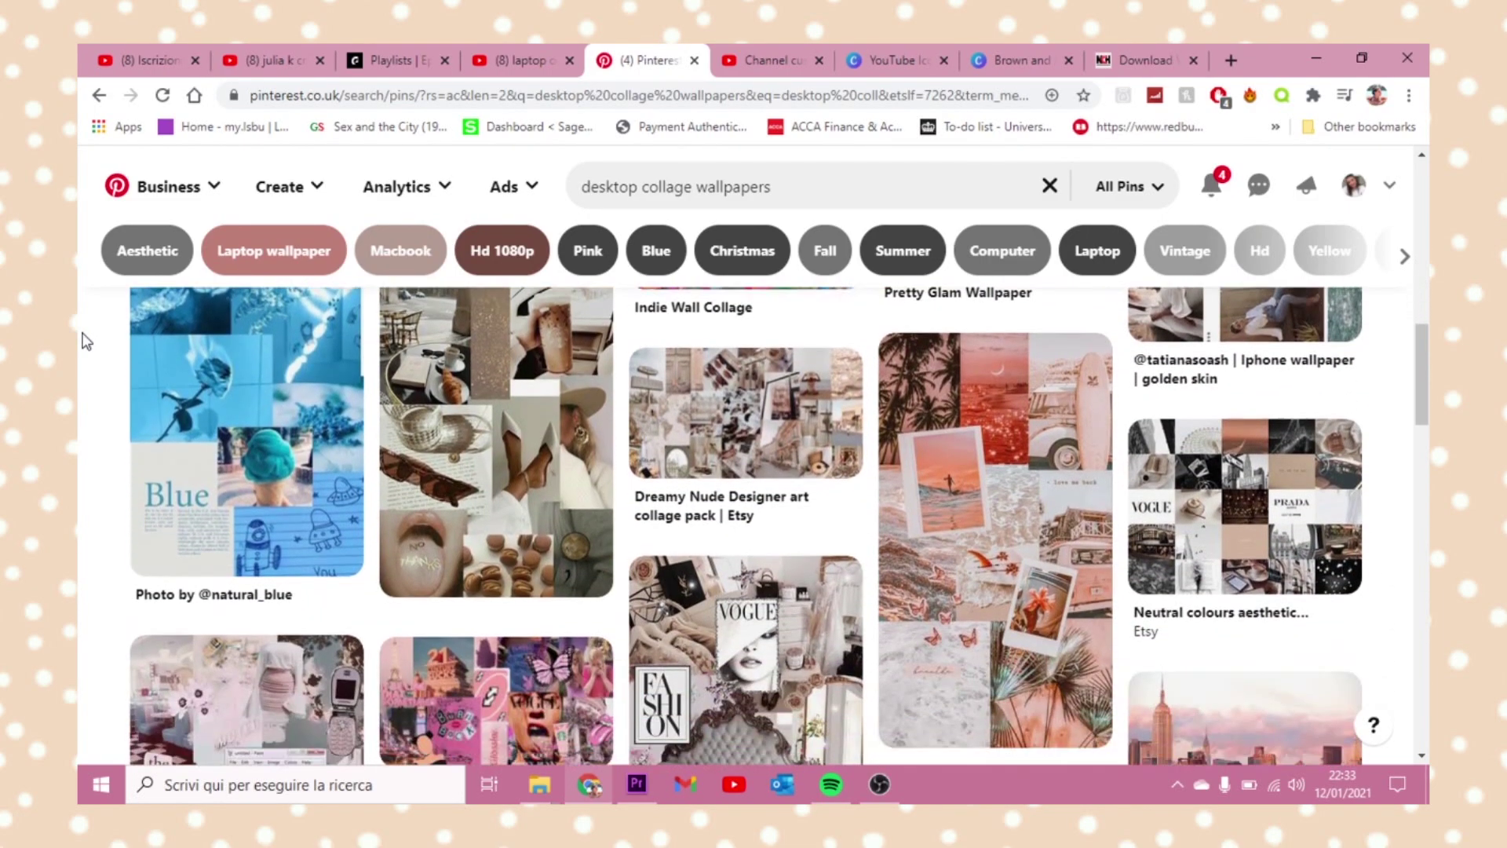
scroll(86, 341, down, 7)
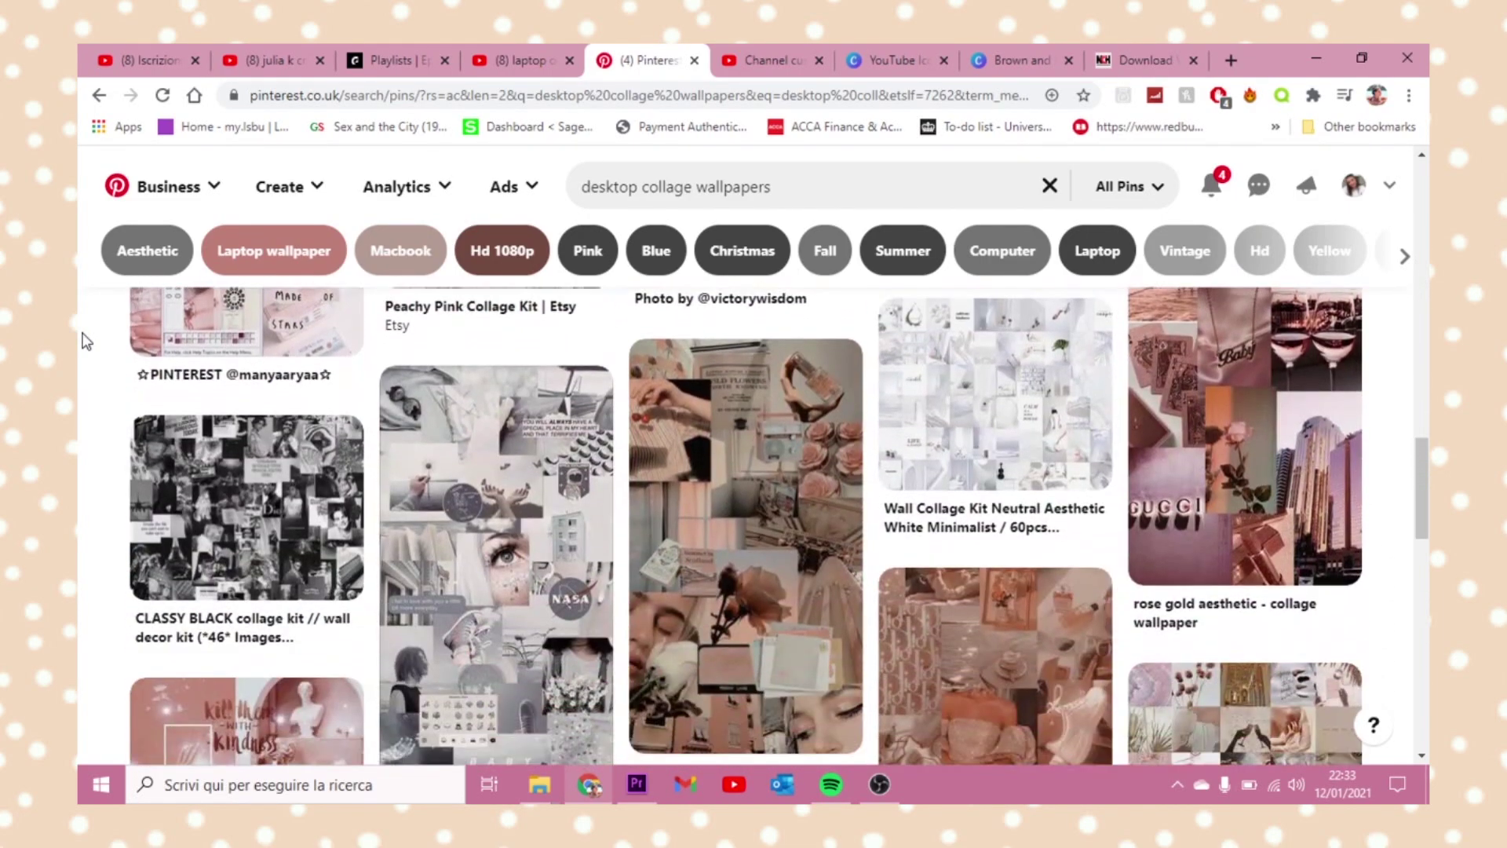
scroll(87, 342, down, 2)
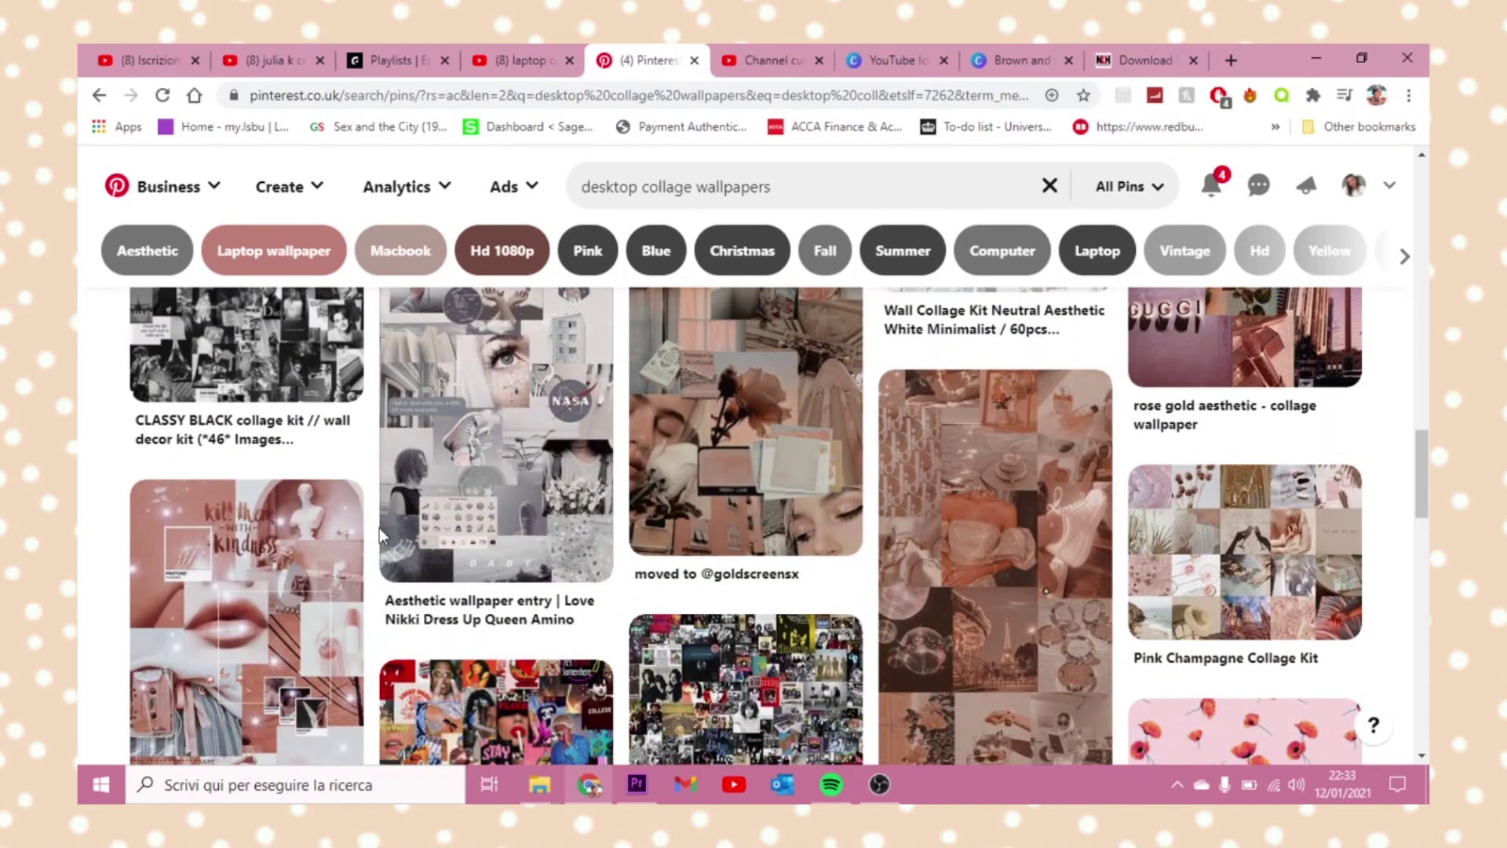
mouse_move(601, 795)
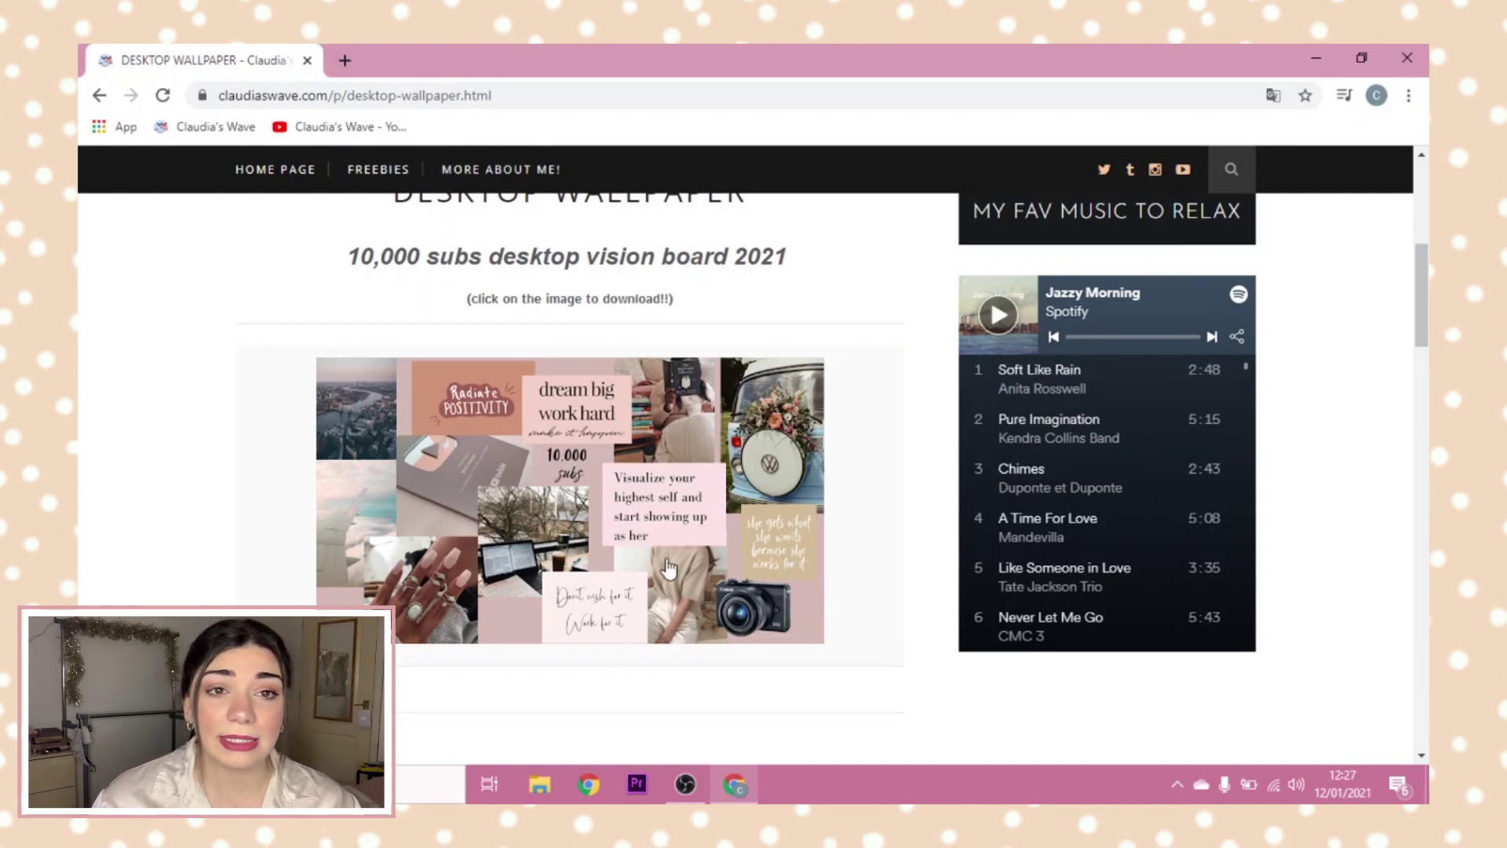
- Download the 10,000 subs desktop vision board 2021 wallpaper and show the file in its folder
click(585, 487)
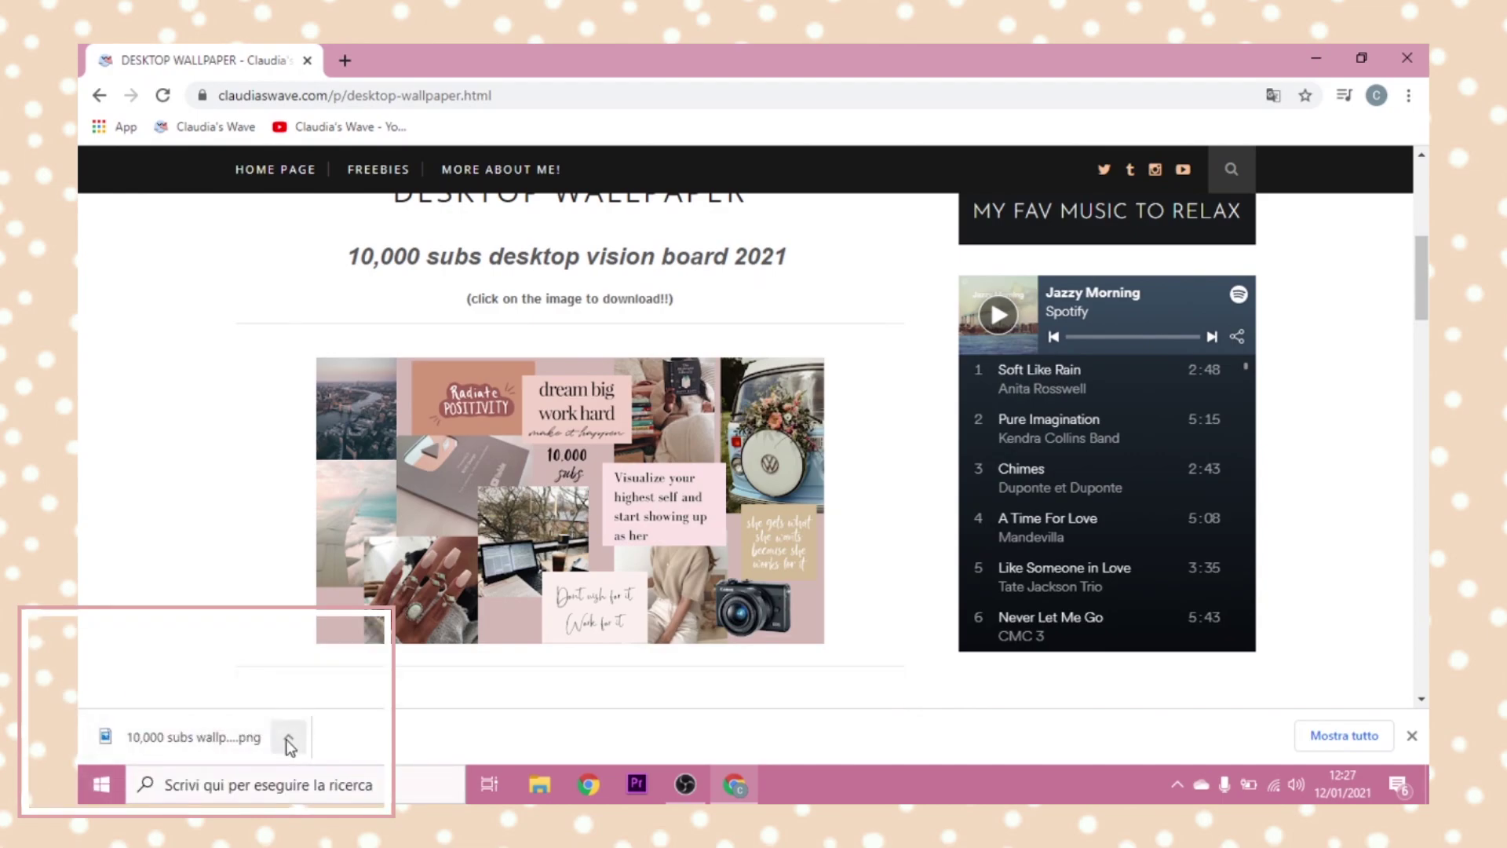
click(289, 738)
click(425, 673)
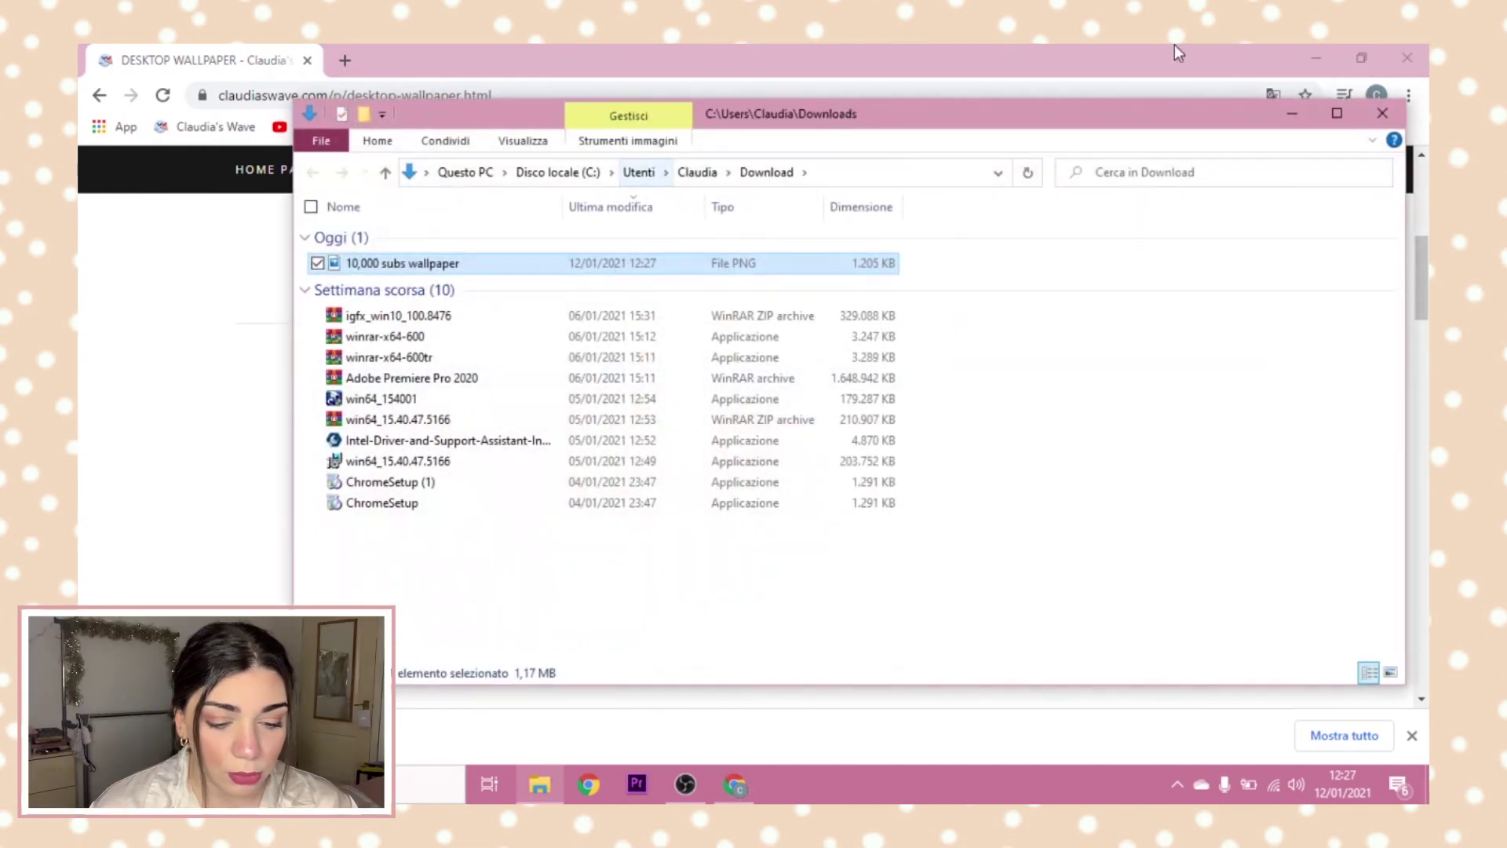
- Move the 10,000 subs wallpaper file from Downloads to the desktop and set it as the desktop background
click(1175, 47)
click(1317, 58)
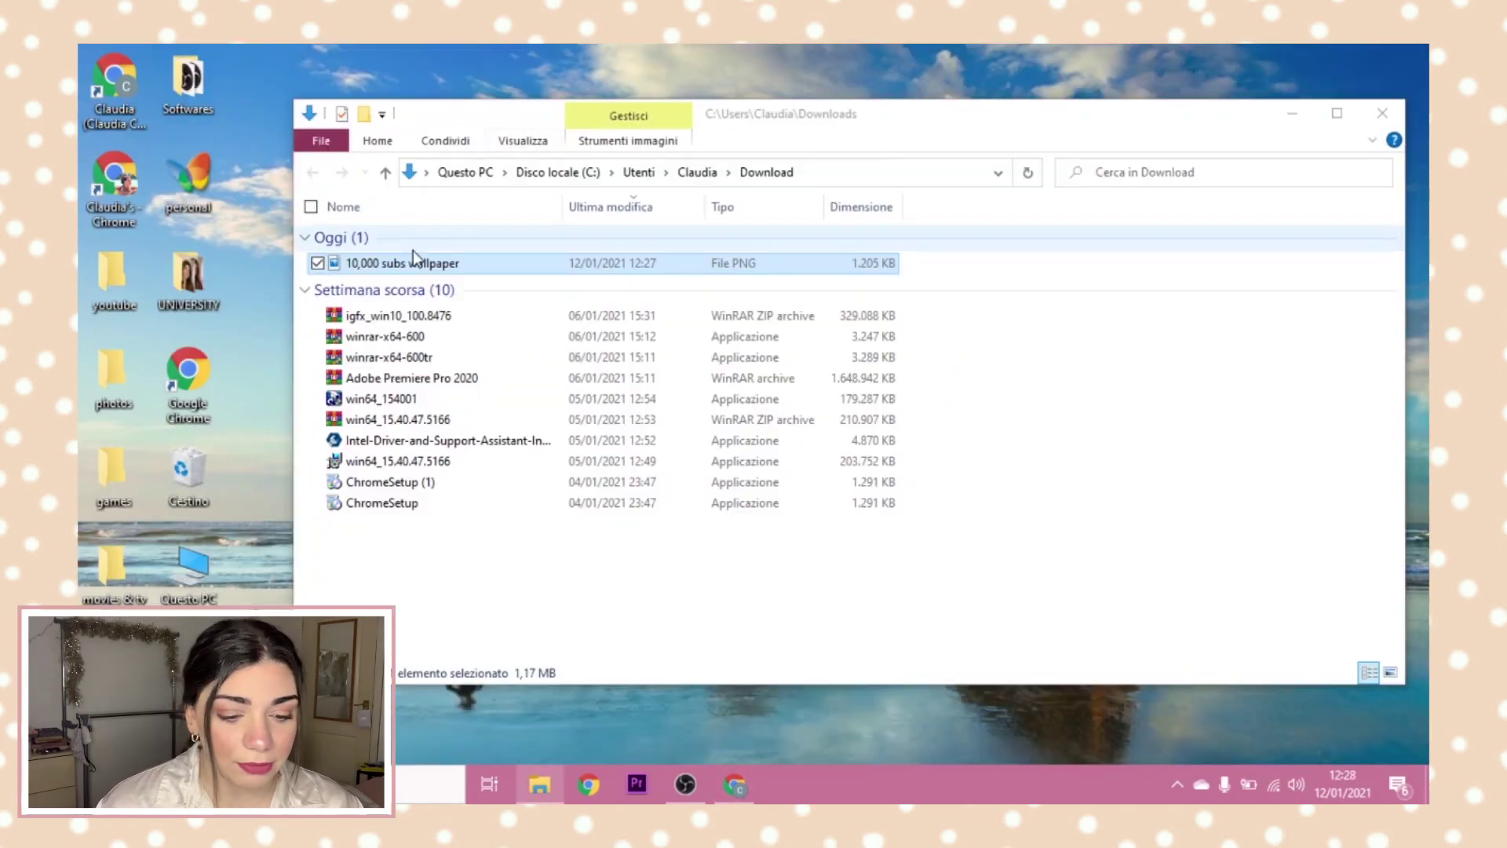
drag(430, 266, 267, 554)
key(super+d)
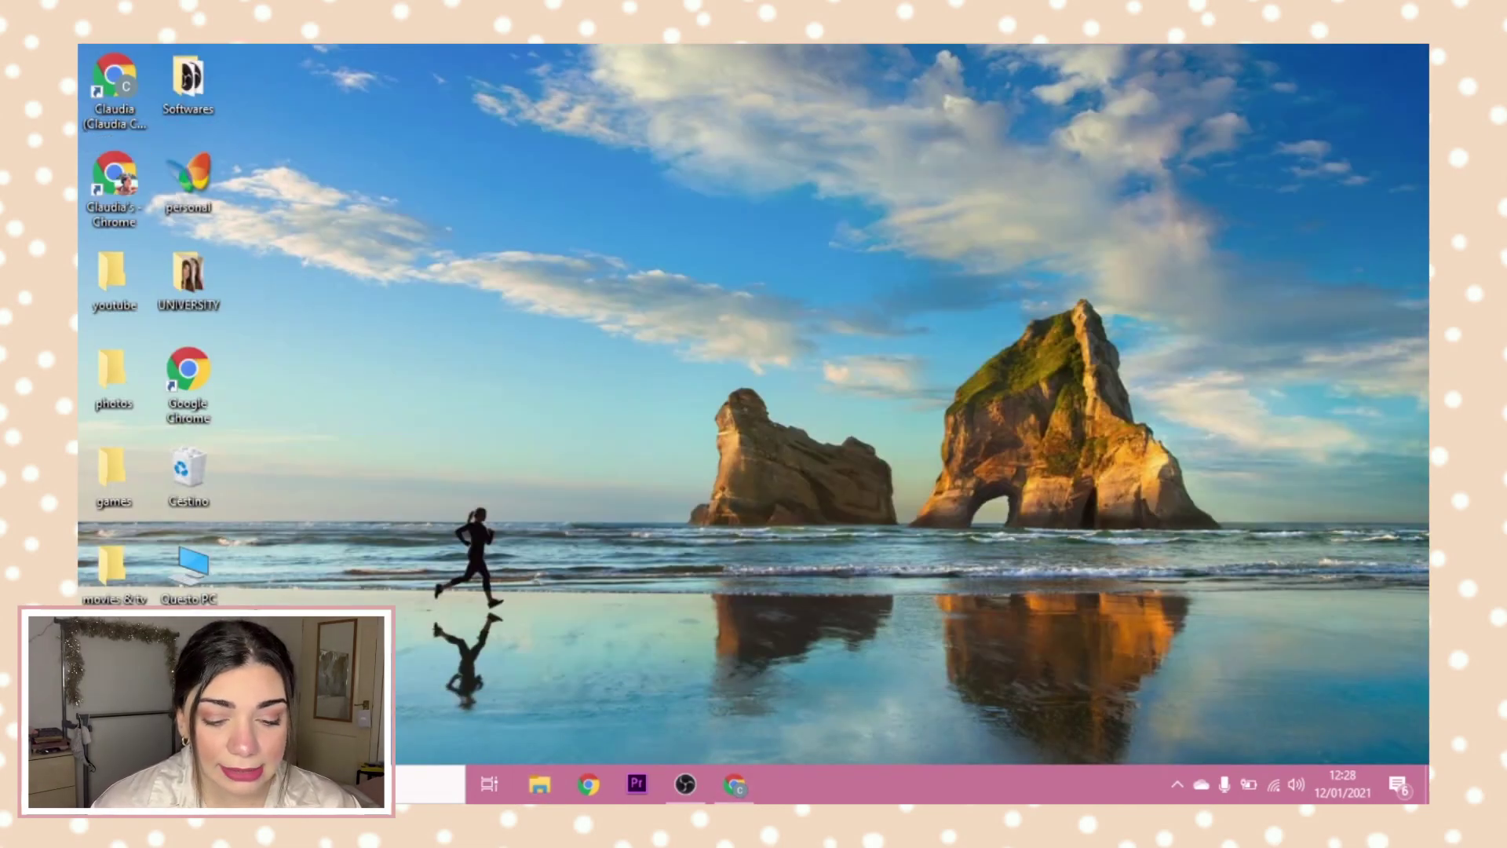
right_click(114, 667)
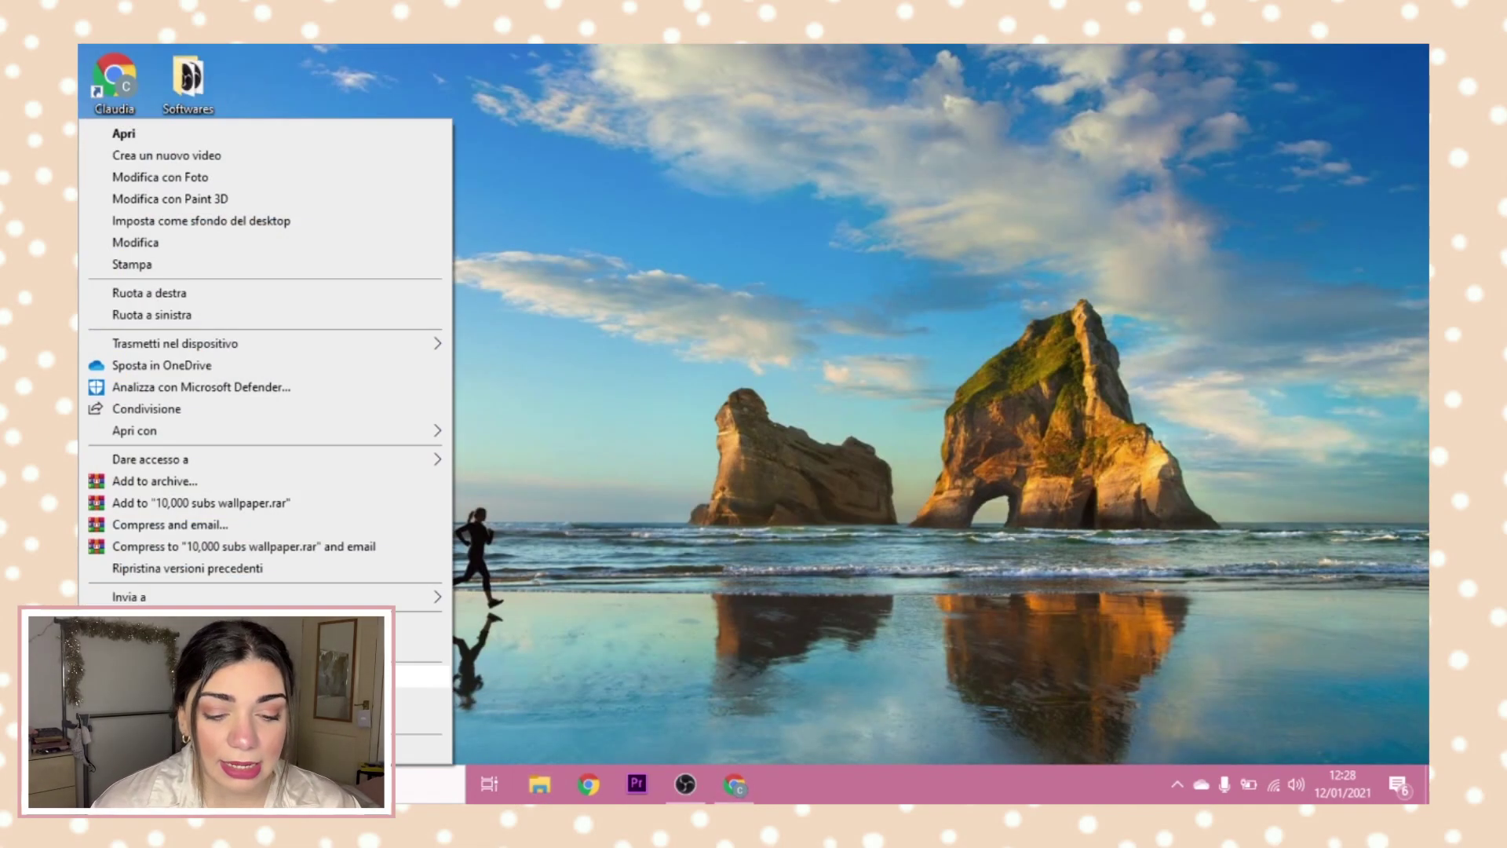
click(288, 224)
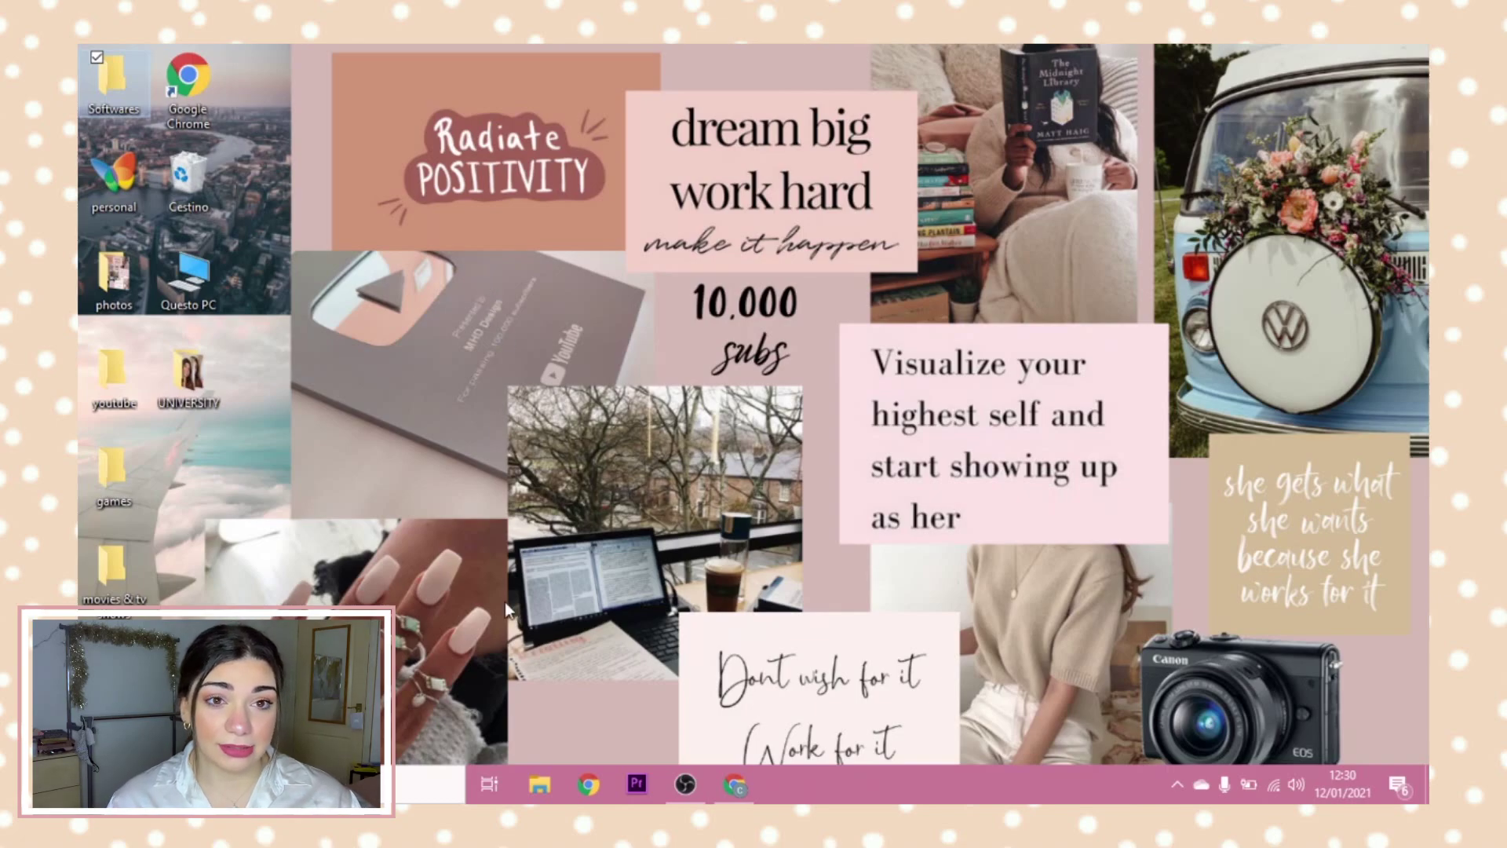
- Switch back to Chrome, return to the Freebies page and open the Desktop Icons page, dismissing the downloads bar
click(735, 787)
scroll(319, 369, up, 8)
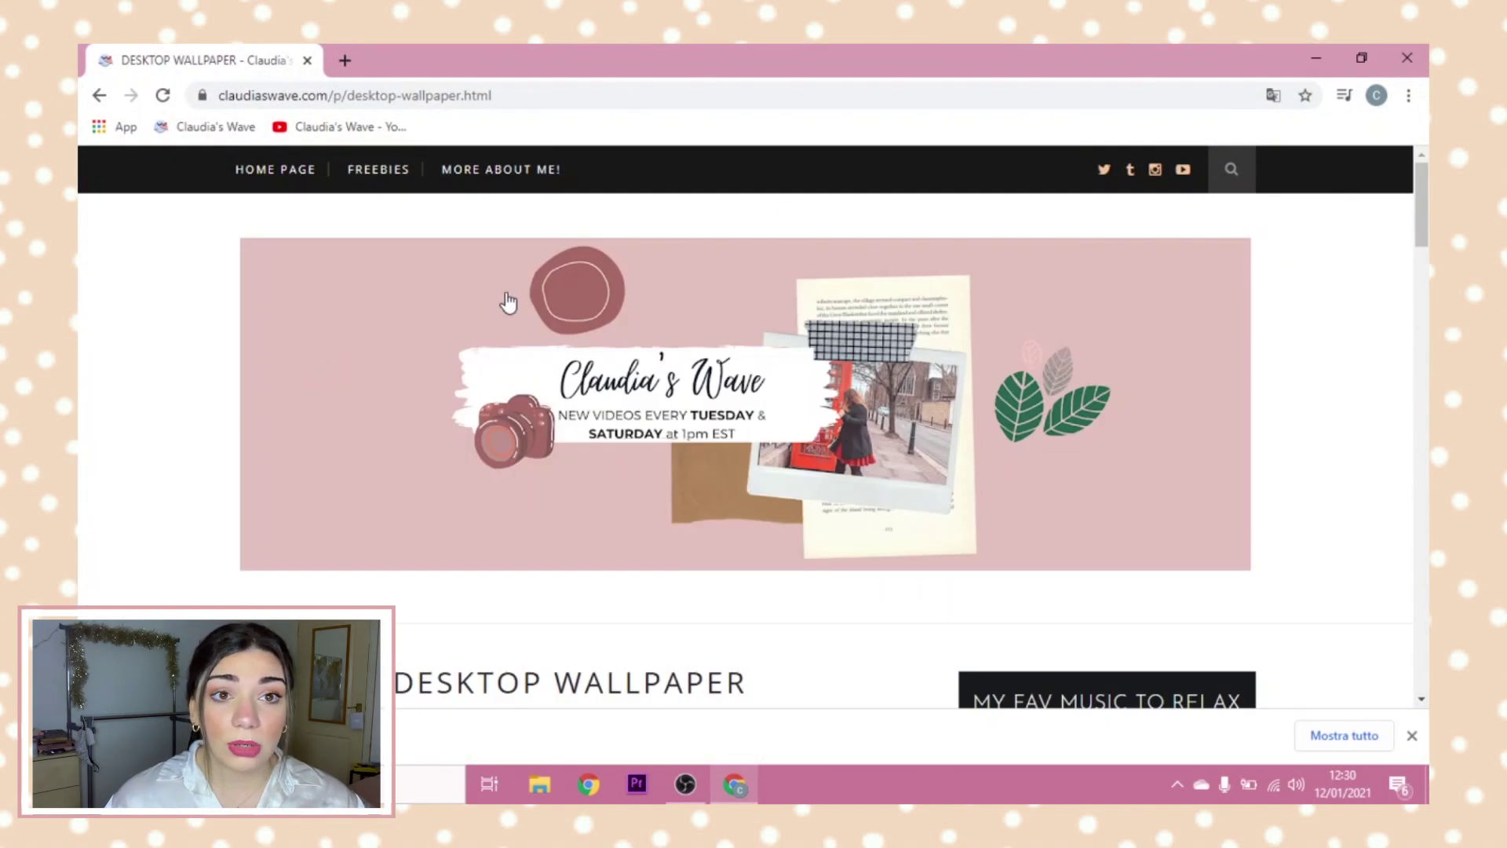
click(357, 172)
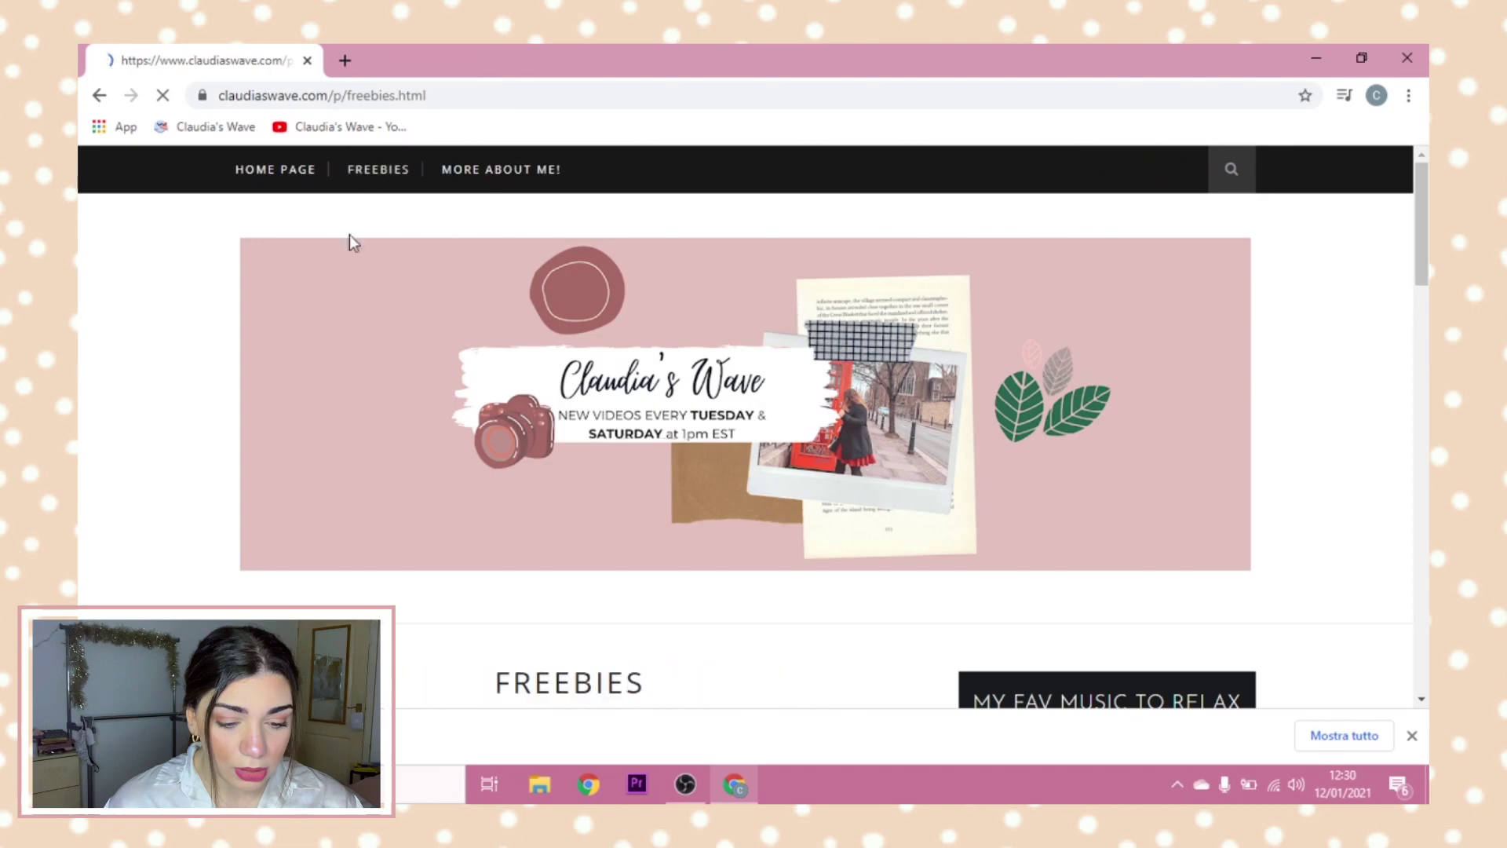
scroll(401, 471, down, 8)
scroll(369, 451, up, 1)
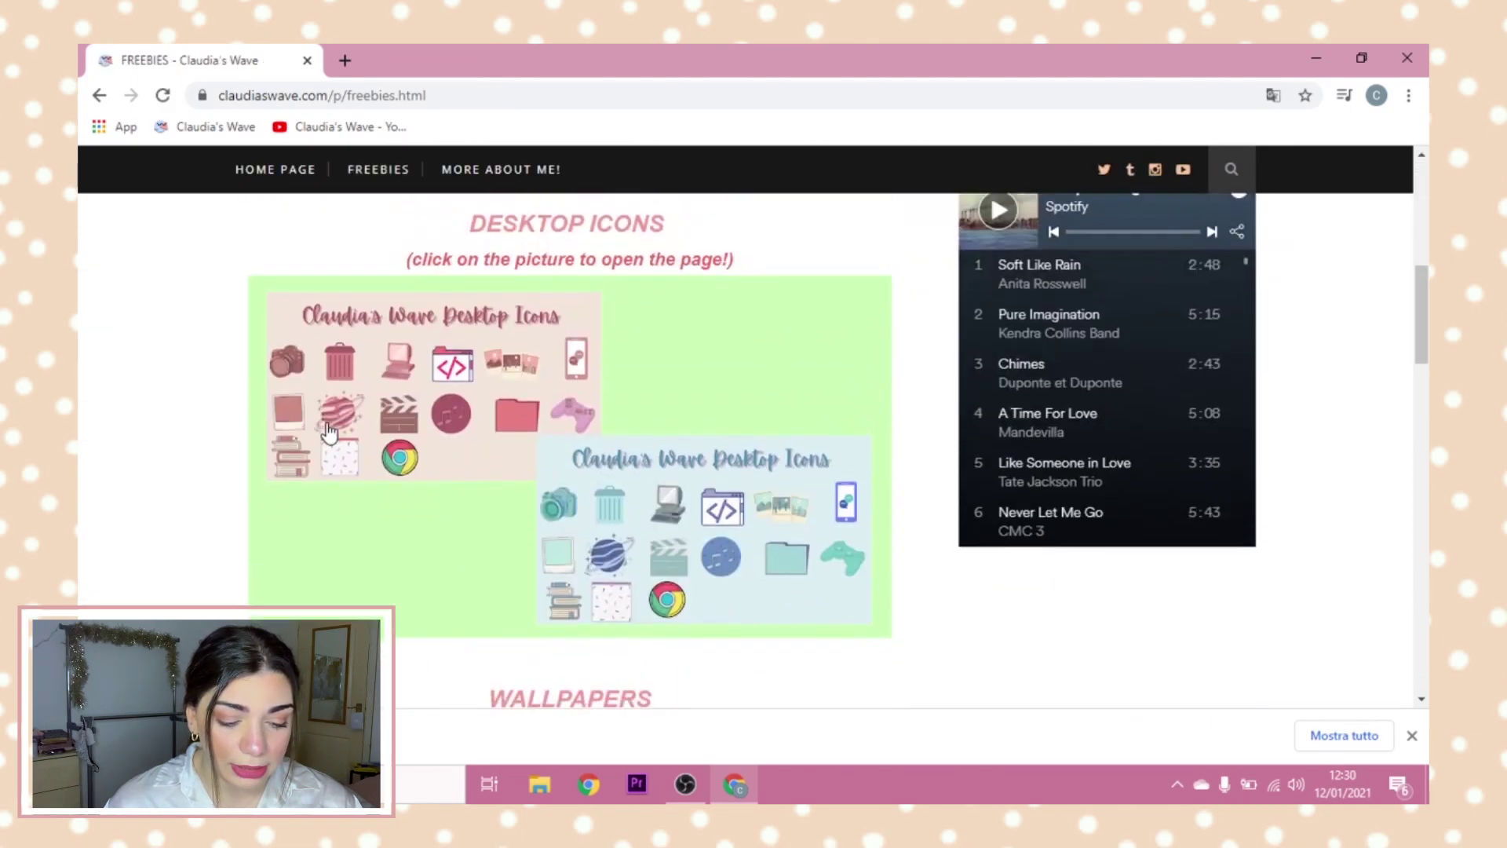
click(648, 417)
click(1413, 737)
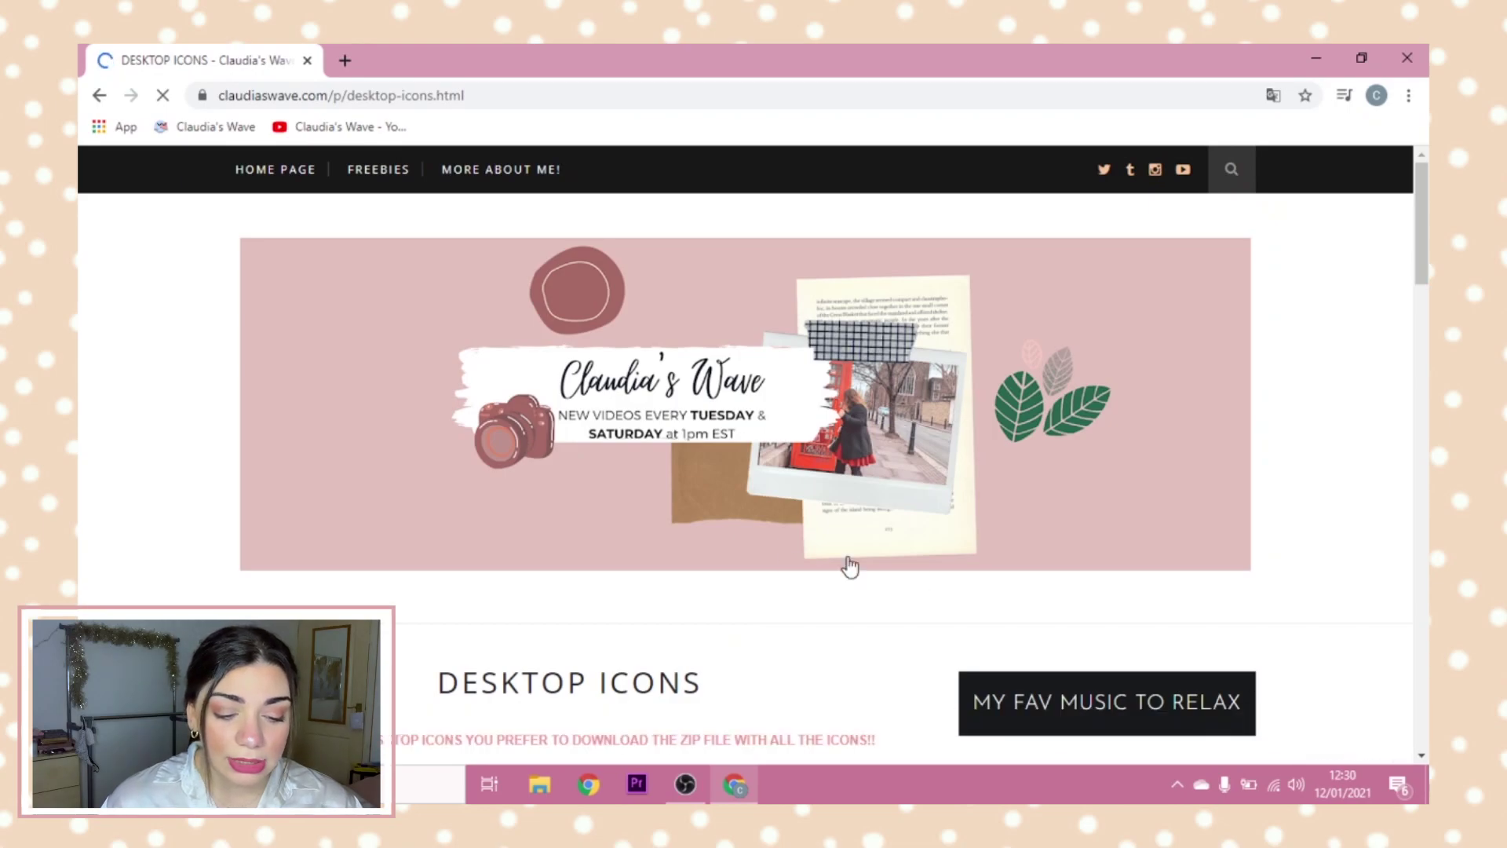
- Look over the pink and blue icon packs offered on the Desktop Icons page
scroll(314, 463, down, 6)
scroll(262, 421, up, 2)
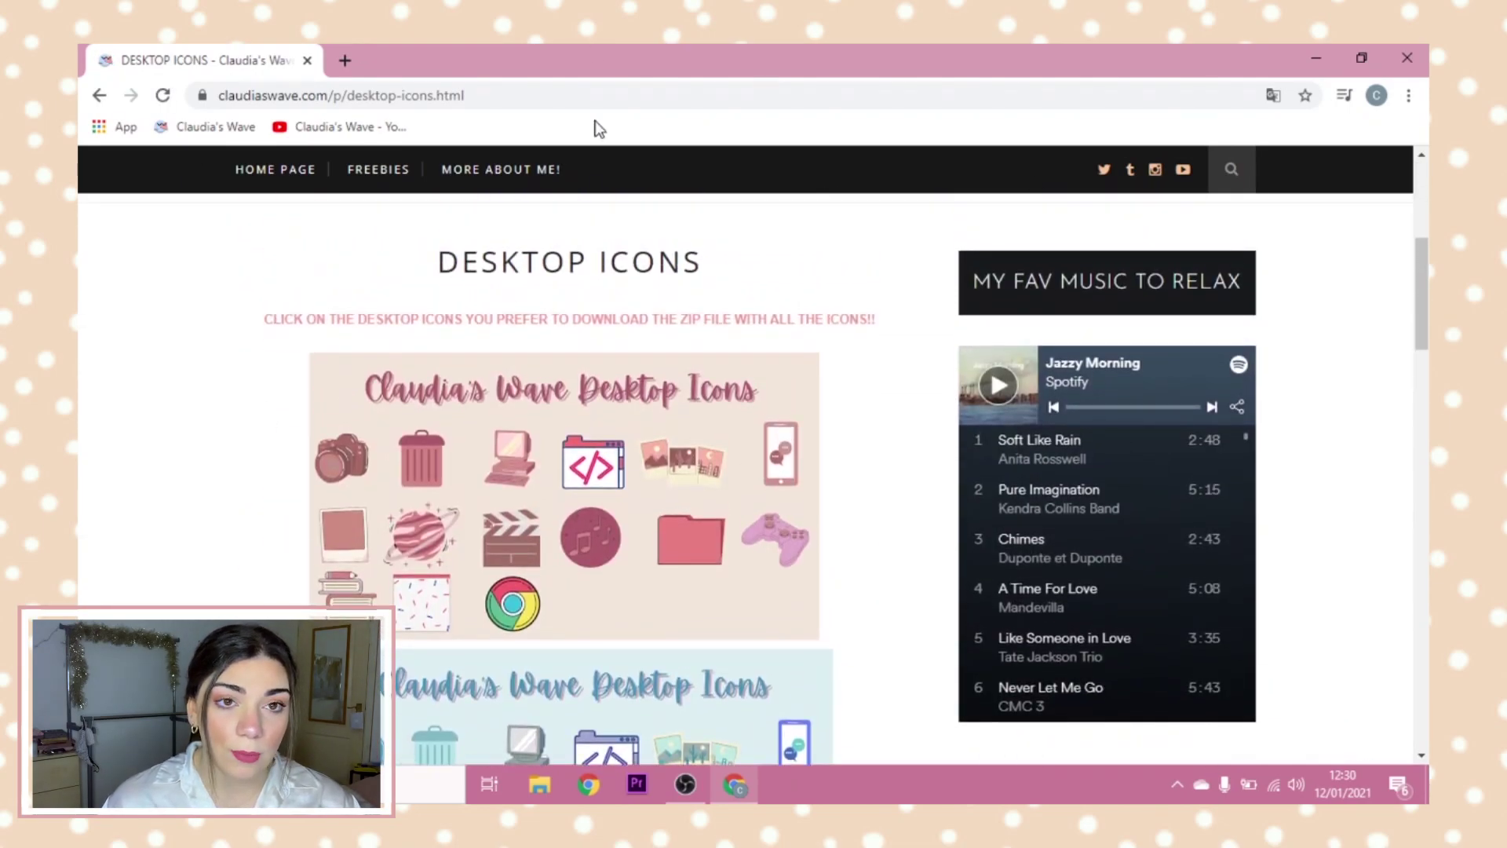
scroll(334, 597, down, 2)
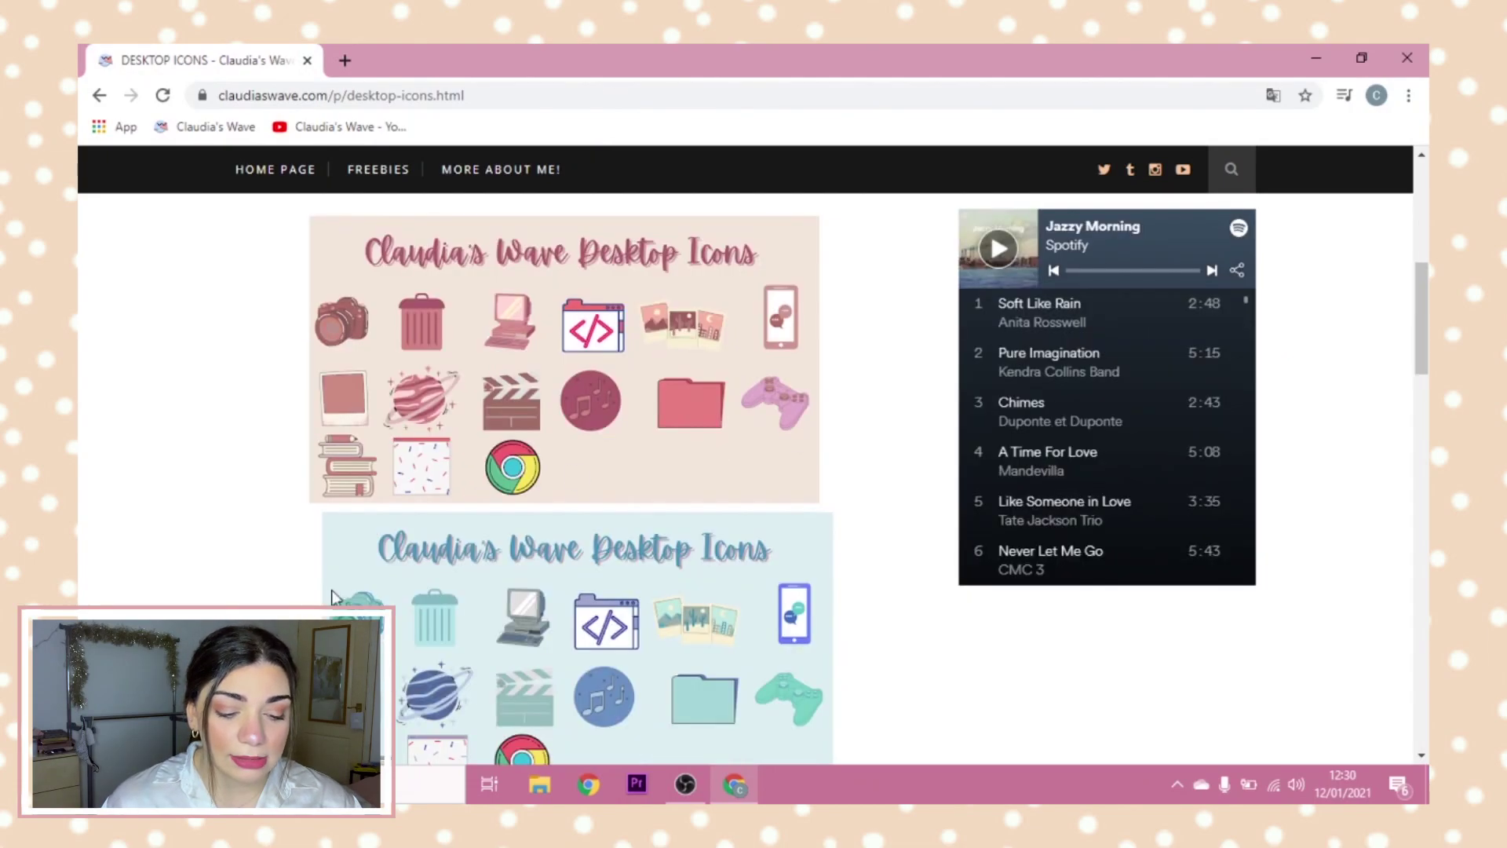
scroll(581, 621, down, 2)
scroll(714, 326, up, 2)
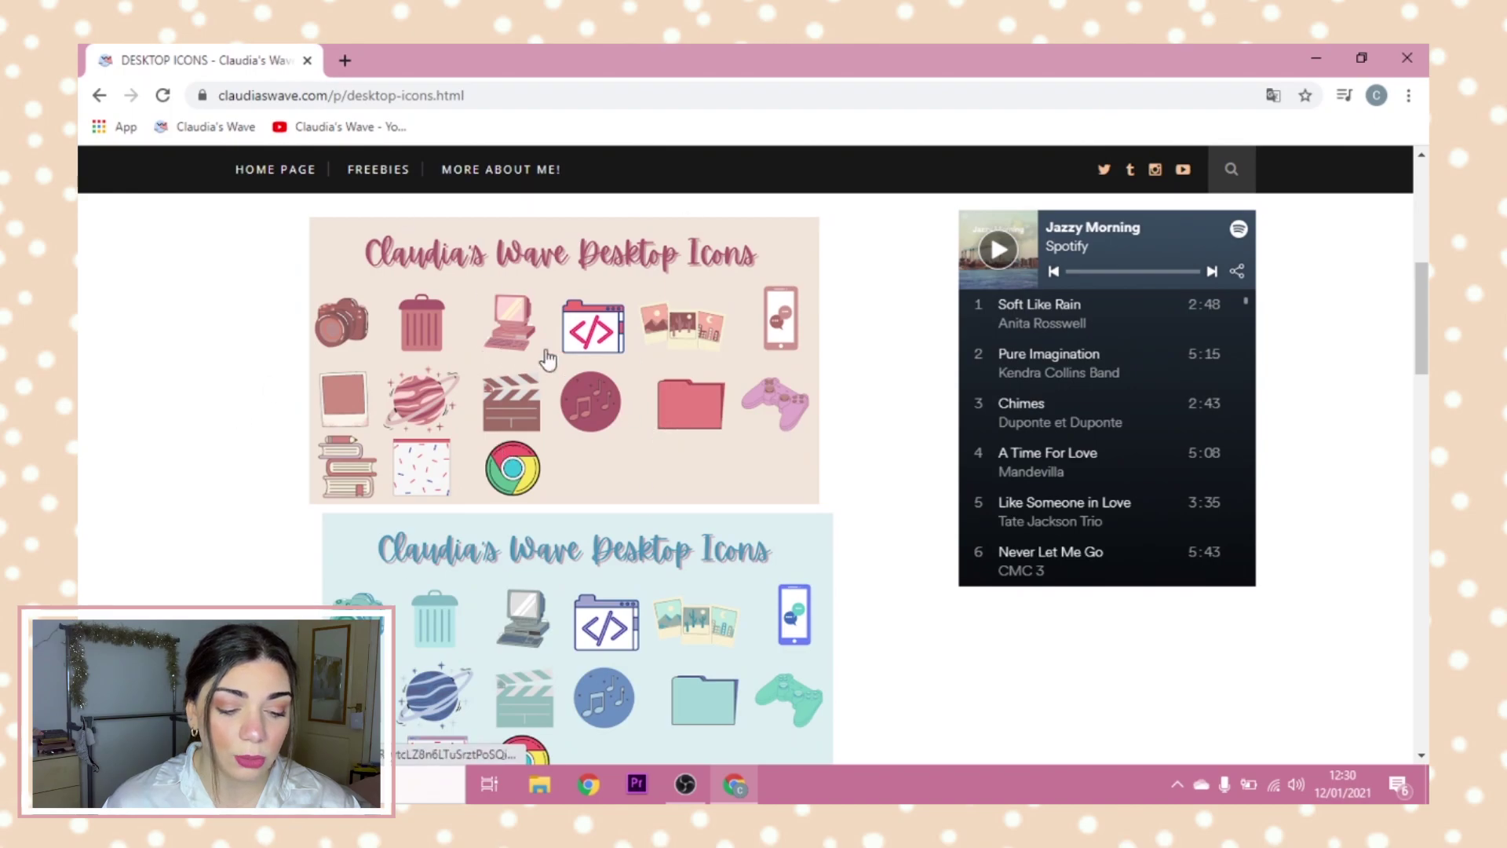
scroll(649, 491, down, 2)
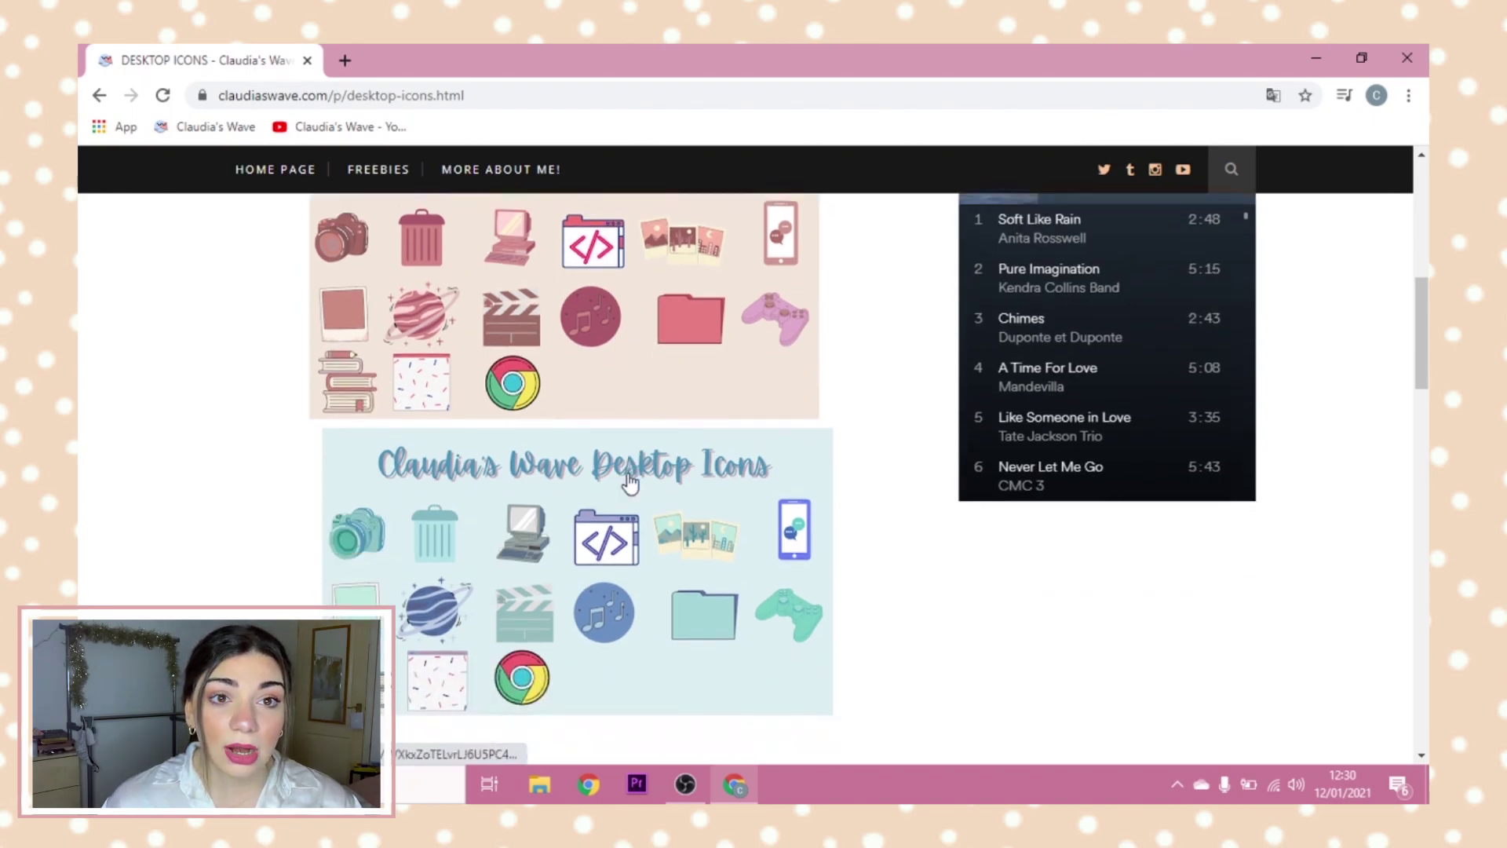
scroll(597, 402, up, 2)
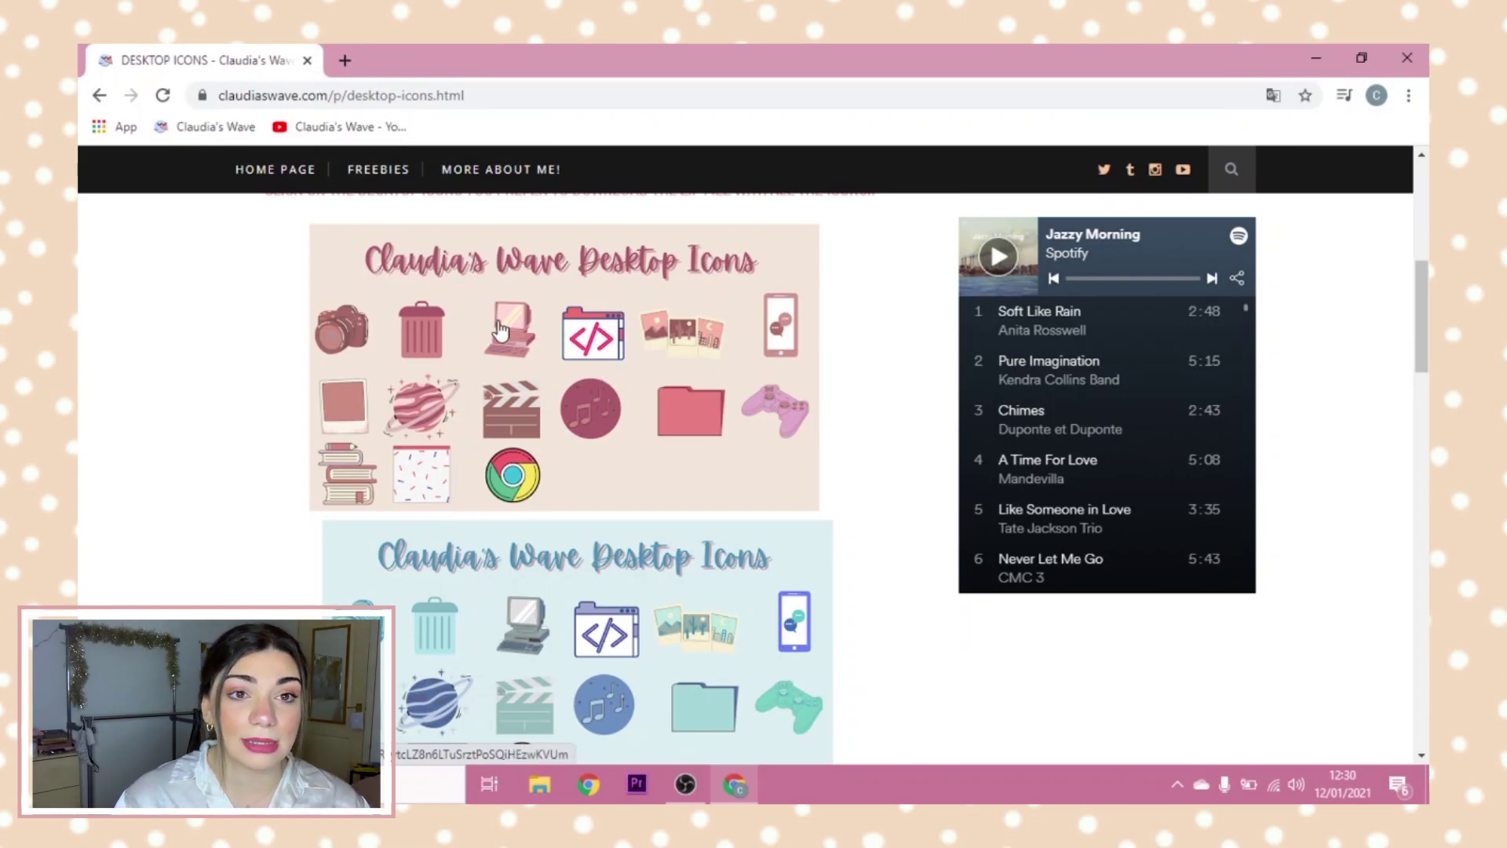
- Read the How to Download and How to Install instructions for the icon packs
scroll(515, 455, down, 6)
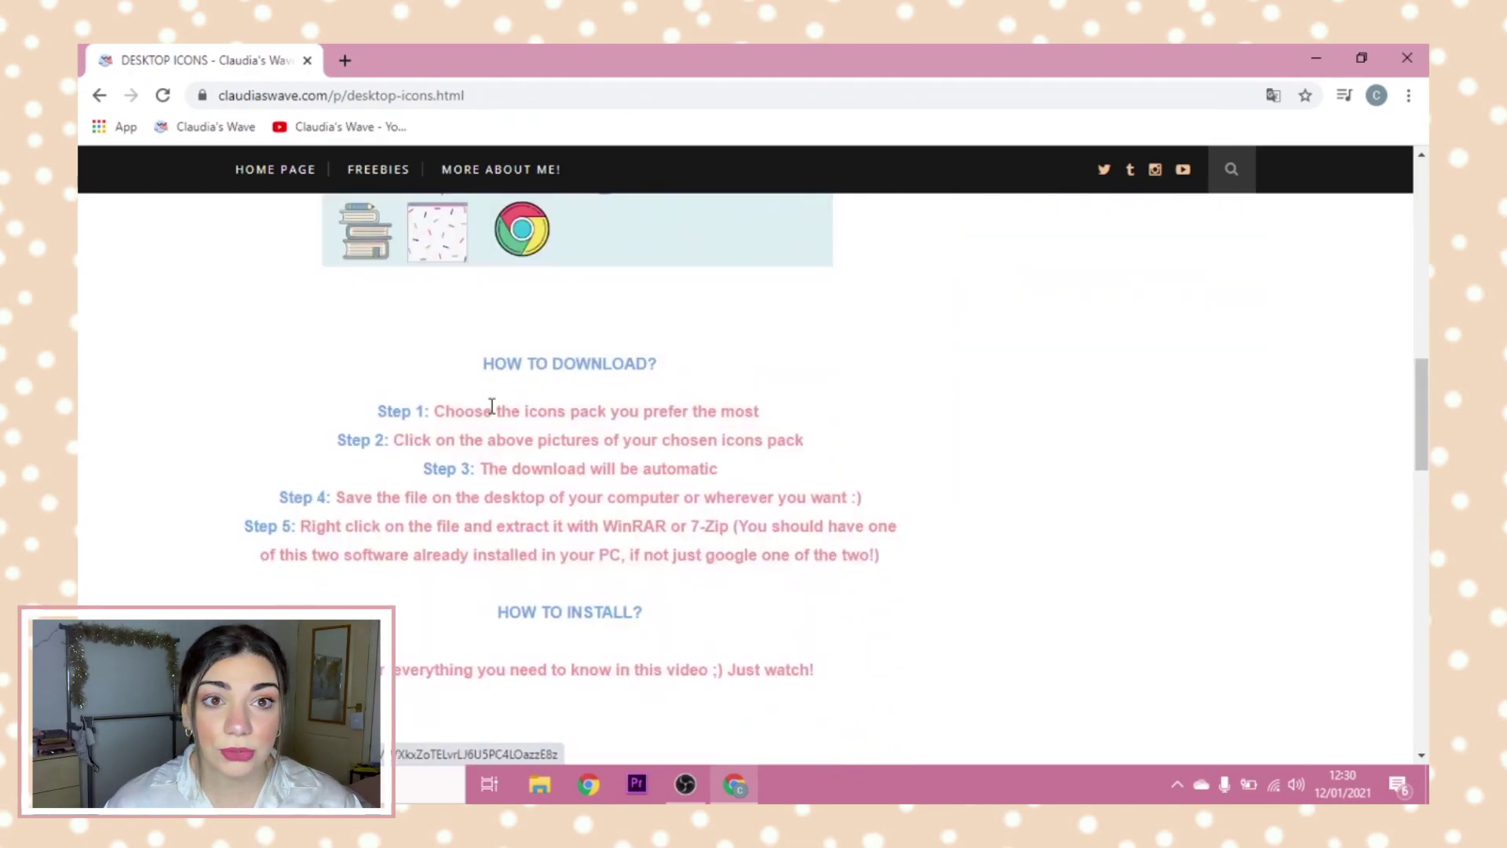
drag(495, 360, 600, 313)
drag(469, 361, 709, 363)
click(709, 363)
scroll(710, 363, down, 3)
scroll(709, 366, up, 2)
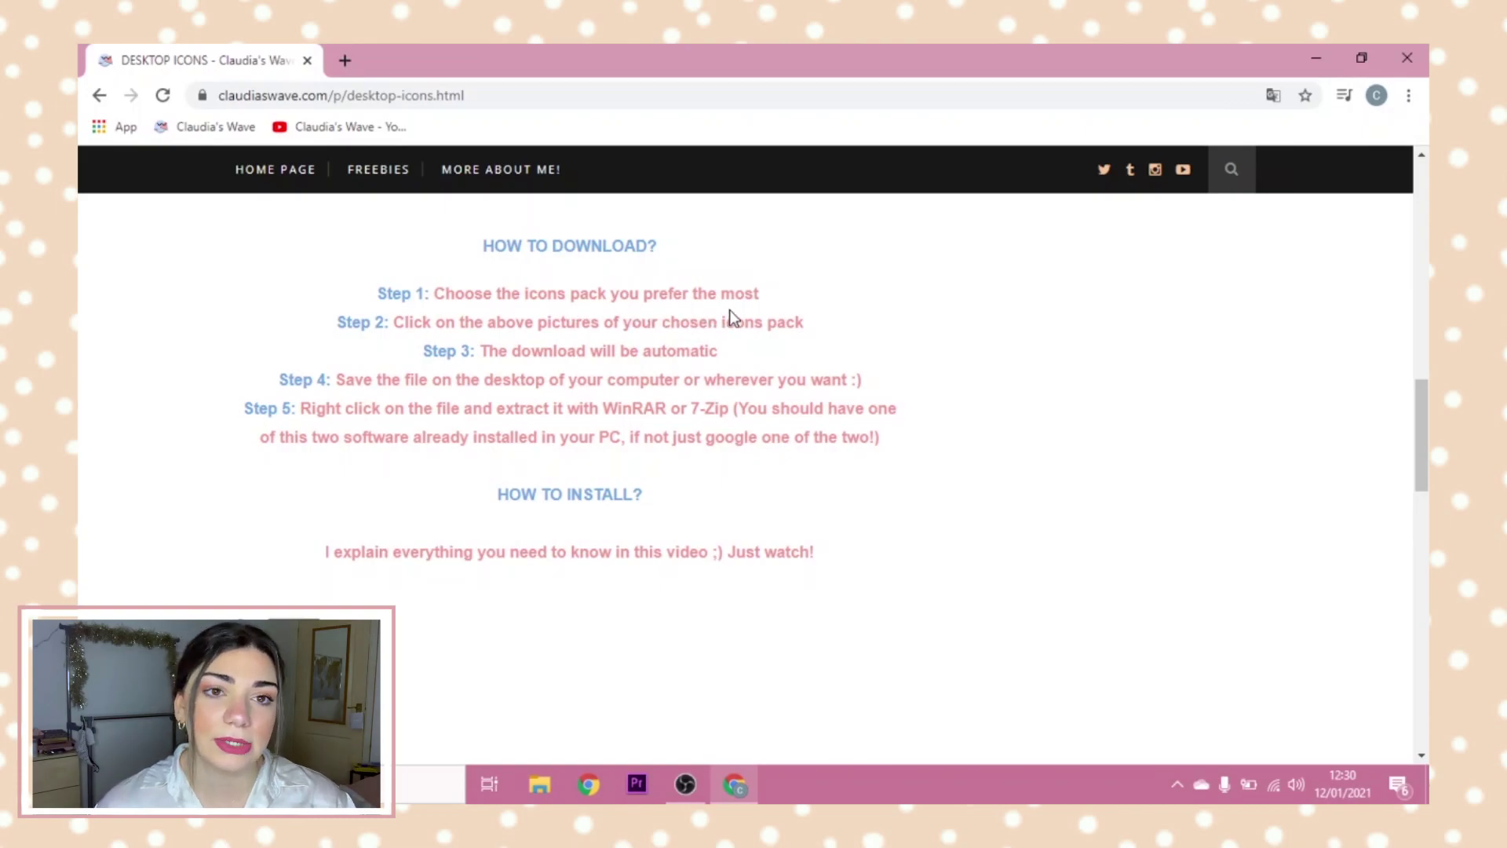
- Return to the pack previews and compare the icons in the pink and blue sets
scroll(730, 318, up, 6)
scroll(322, 301, down, 1)
scroll(322, 301, up, 2)
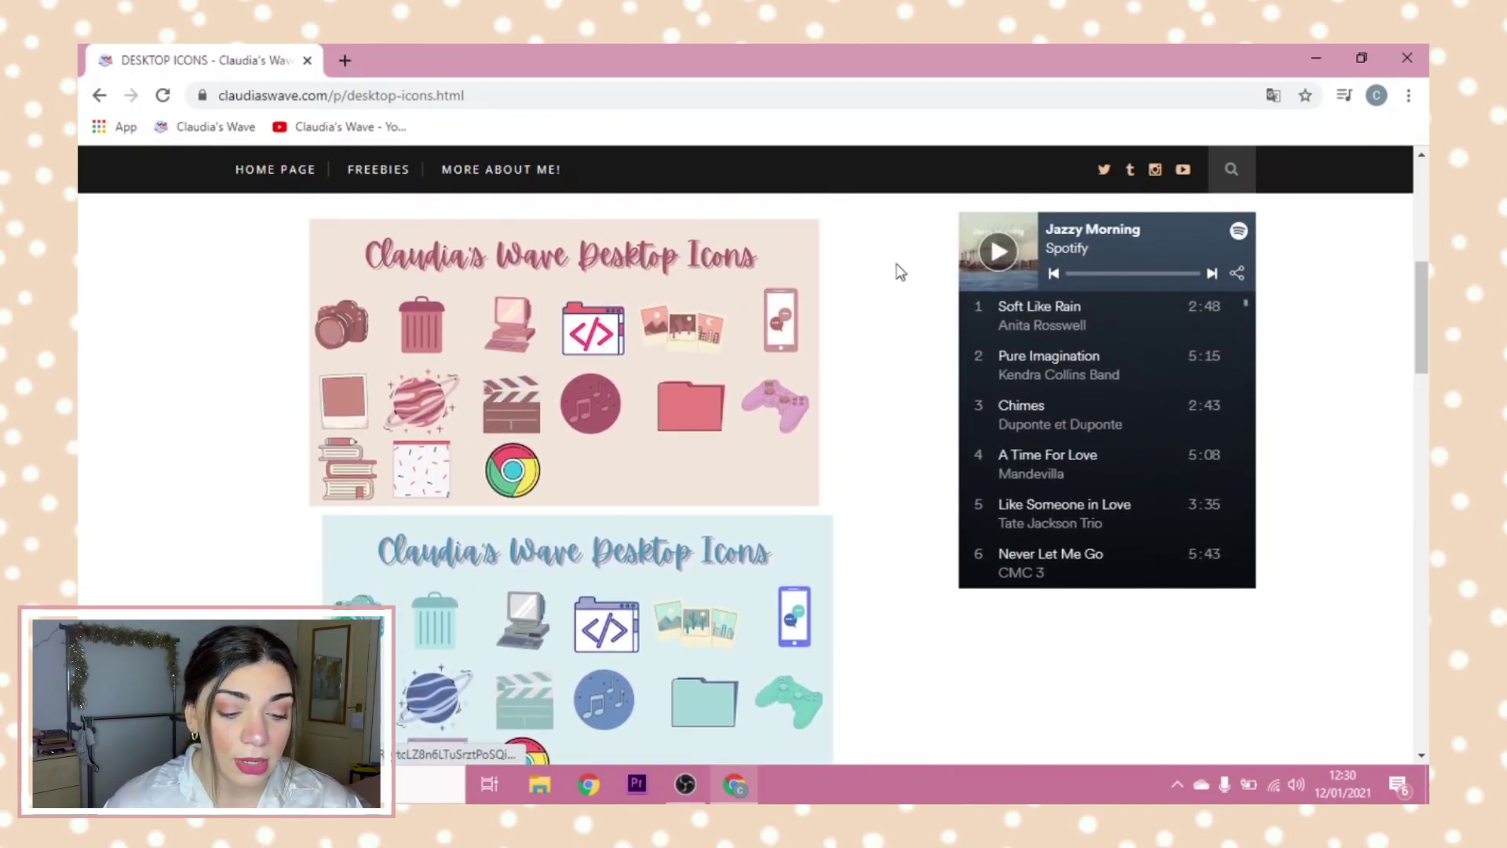
scroll(898, 270, down, 2)
scroll(873, 351, up, 2)
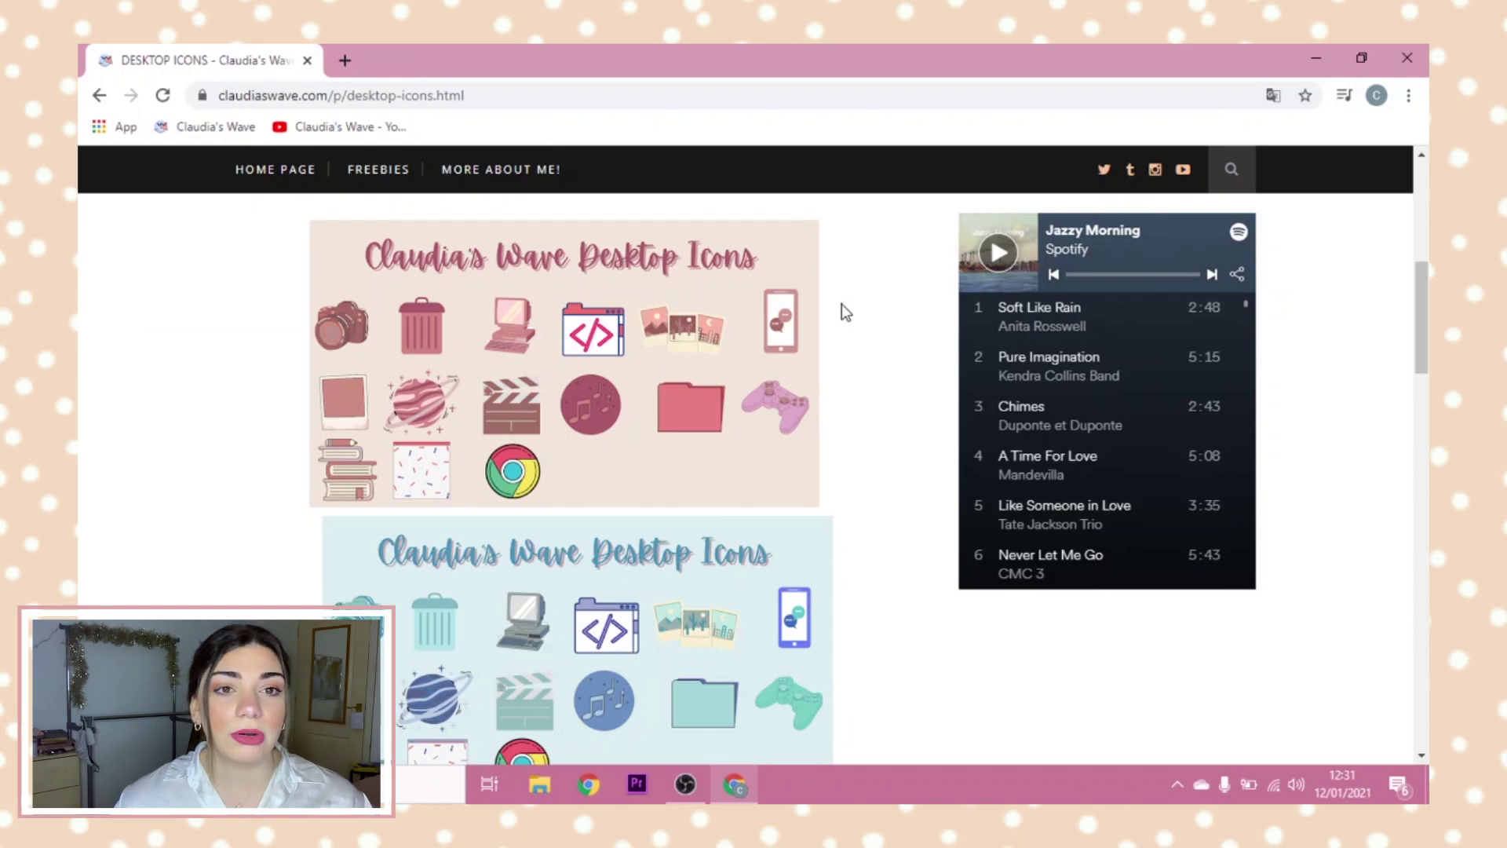
scroll(842, 306, down, 2)
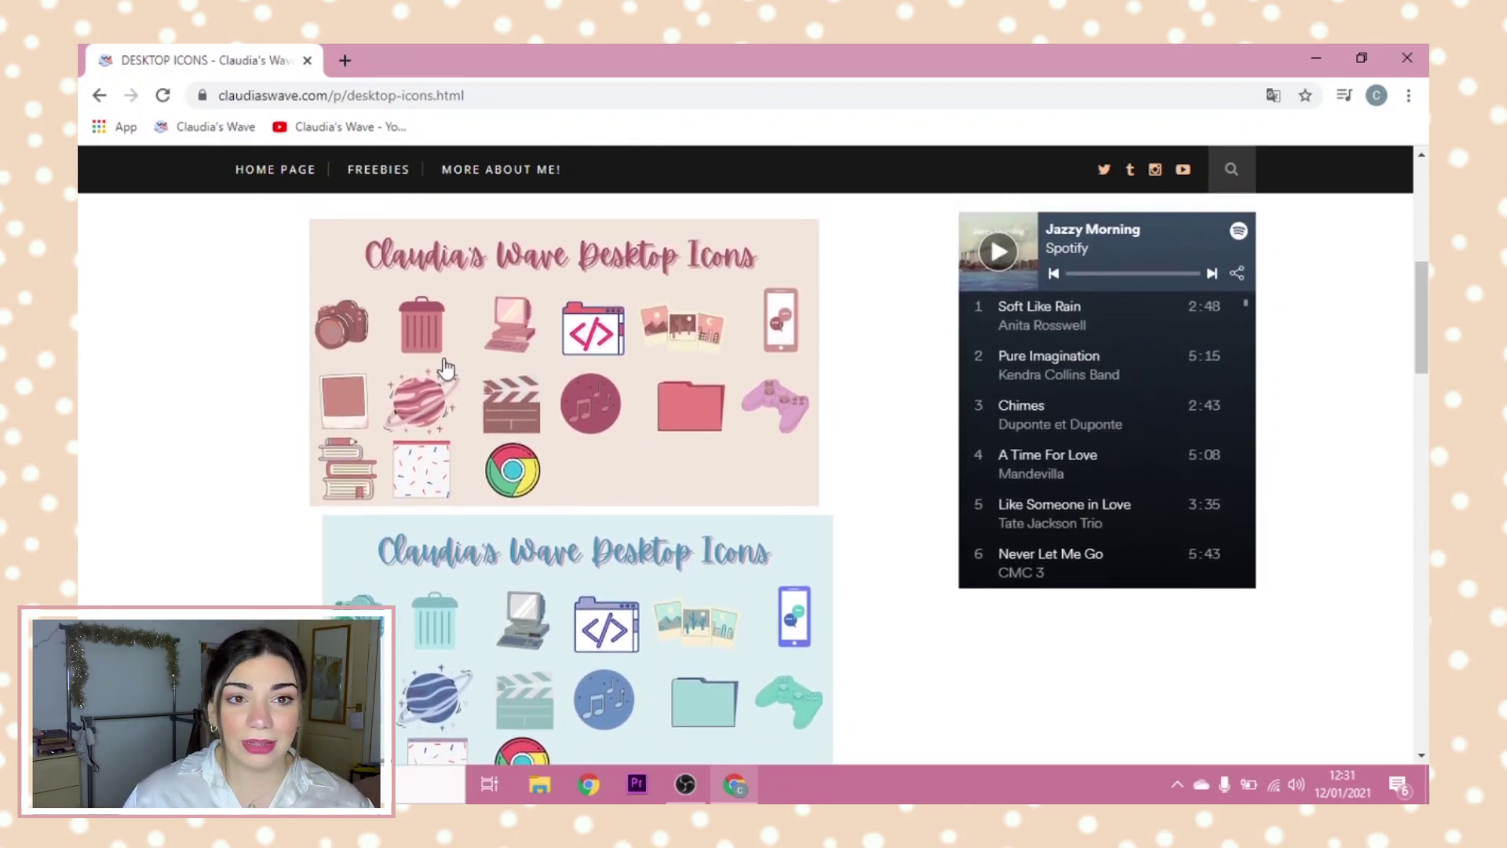
scroll(265, 552, down, 2)
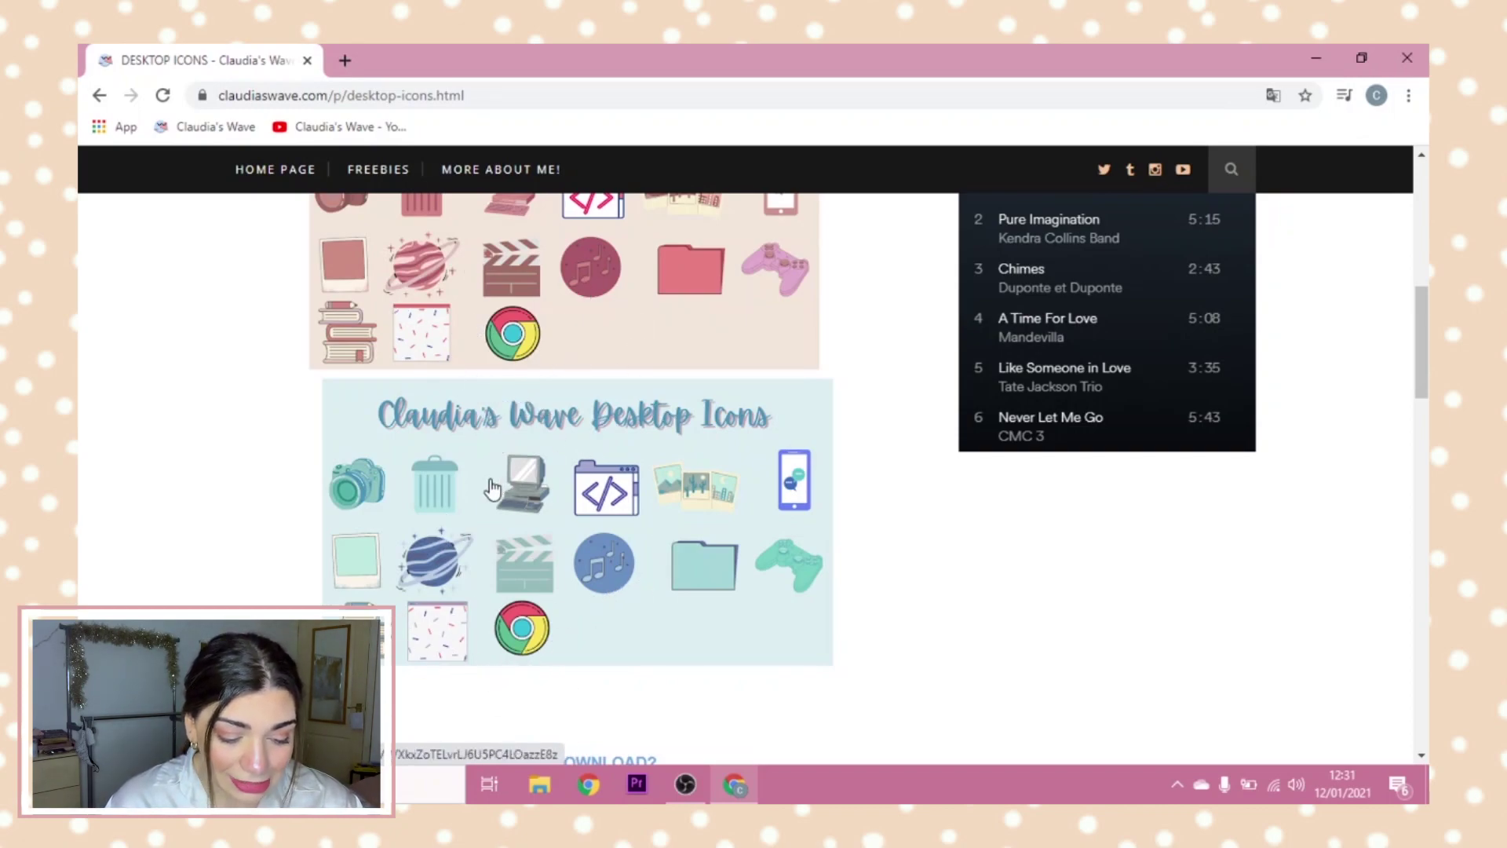
scroll(615, 658, up, 2)
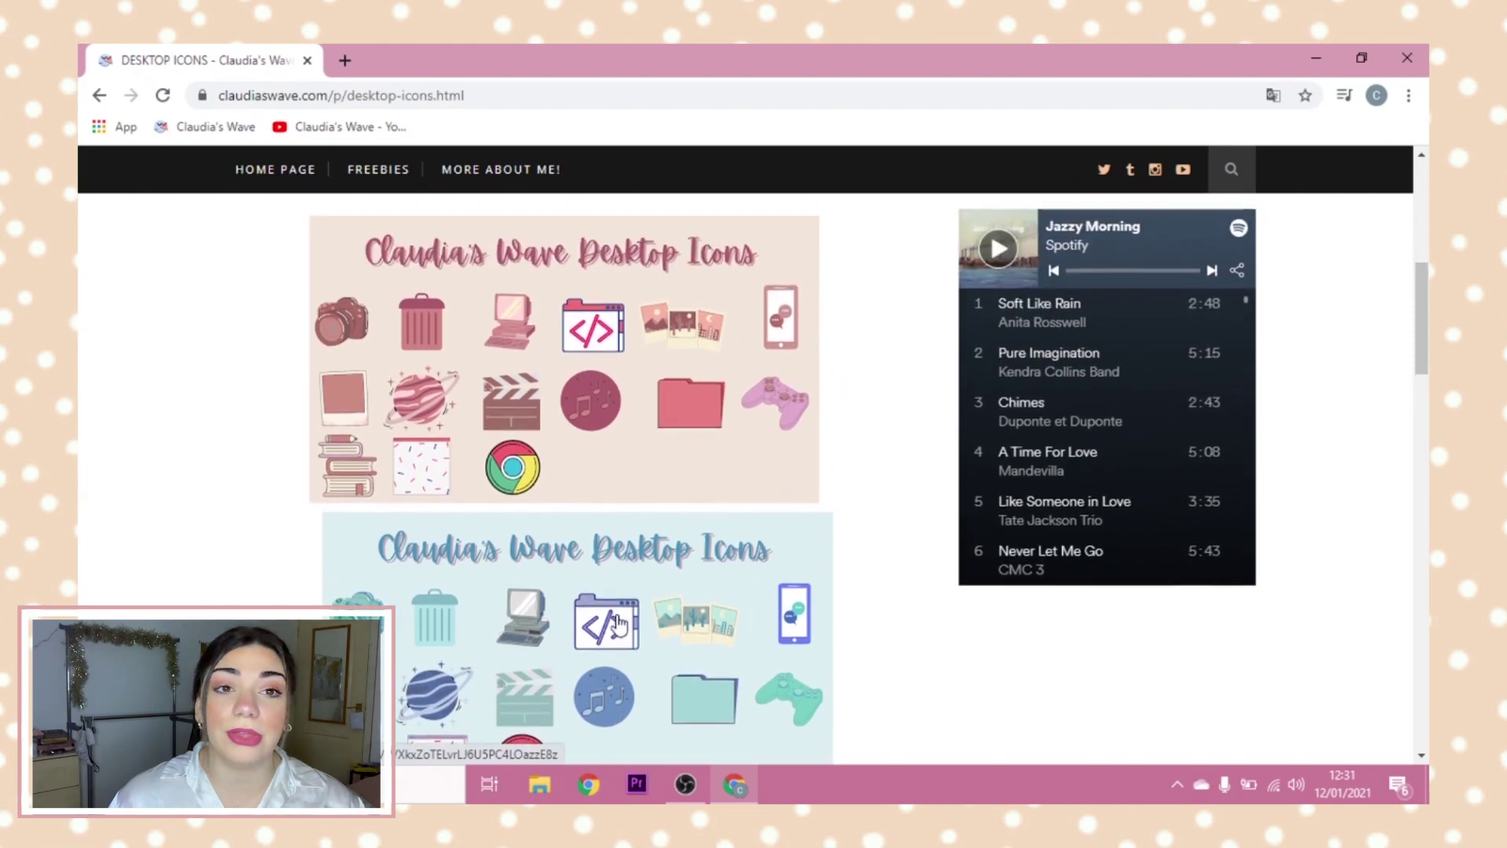
scroll(614, 604, down, 2)
scroll(613, 573, up, 1)
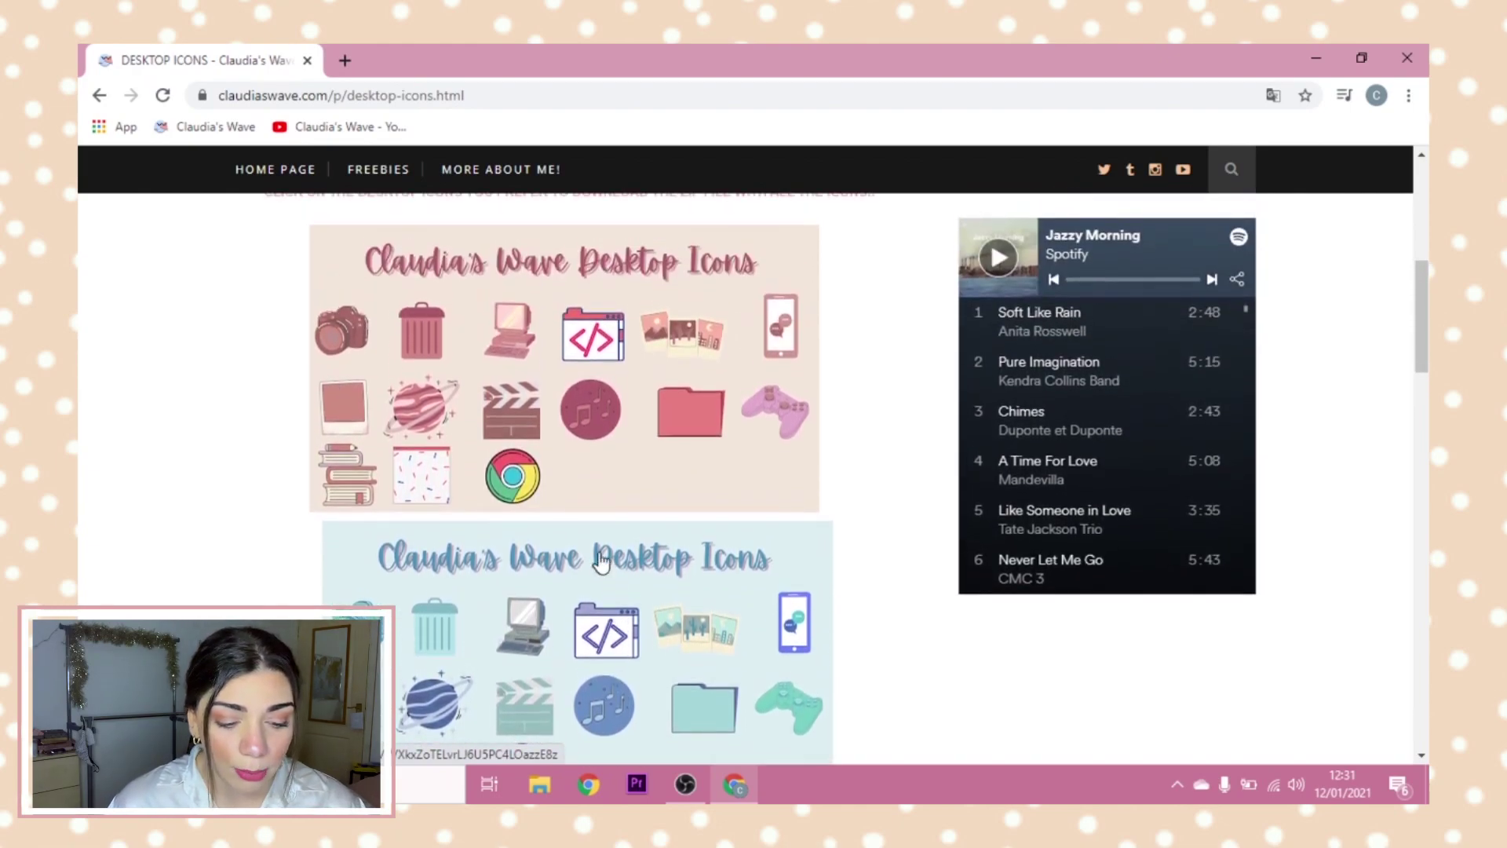
scroll(563, 337, down, 1)
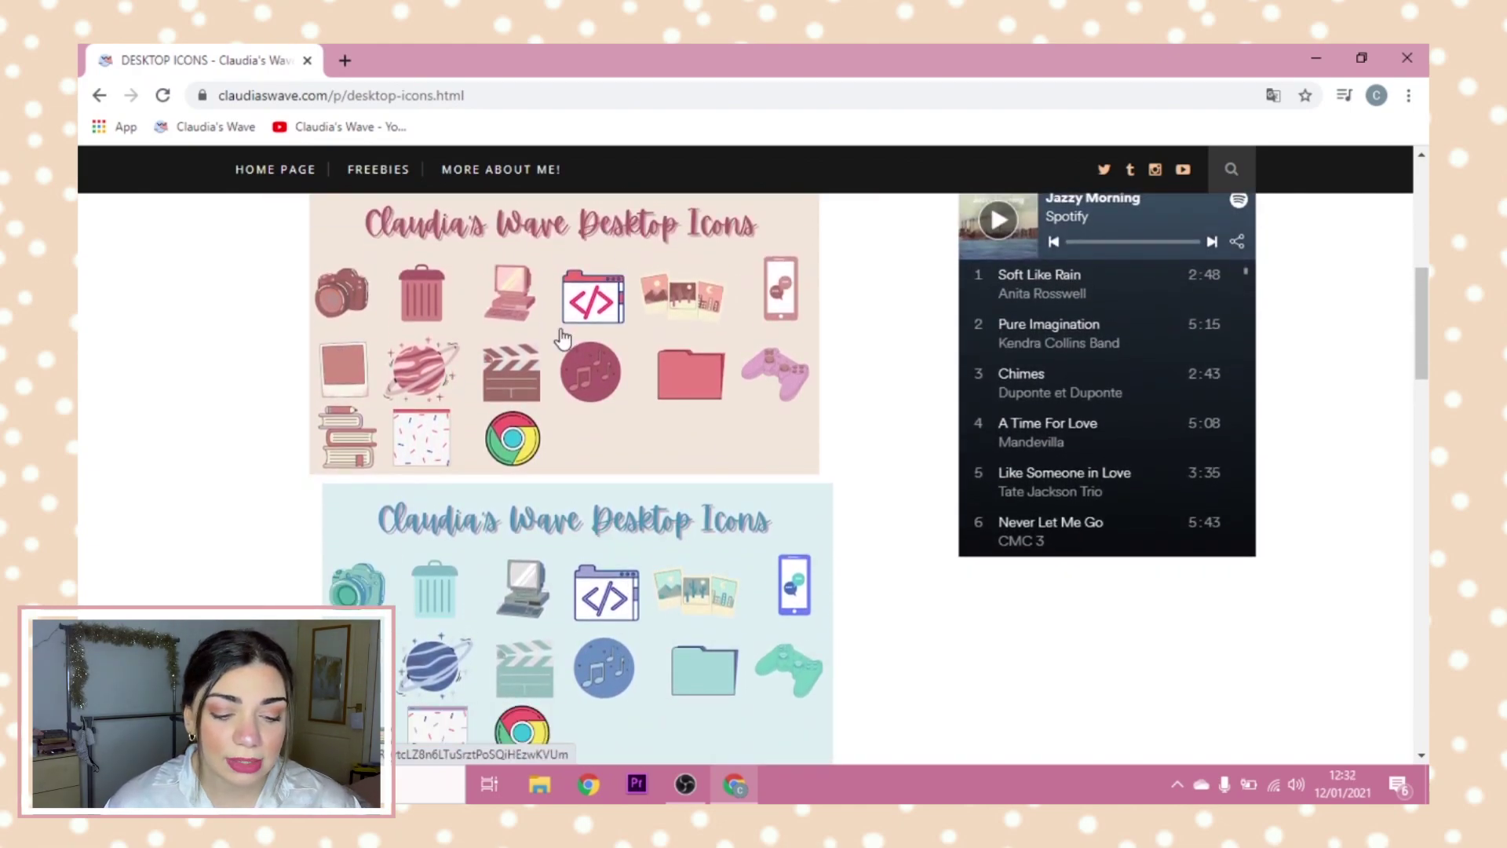
- Download the pink desktop icons pack and show the file in its folder
click(558, 339)
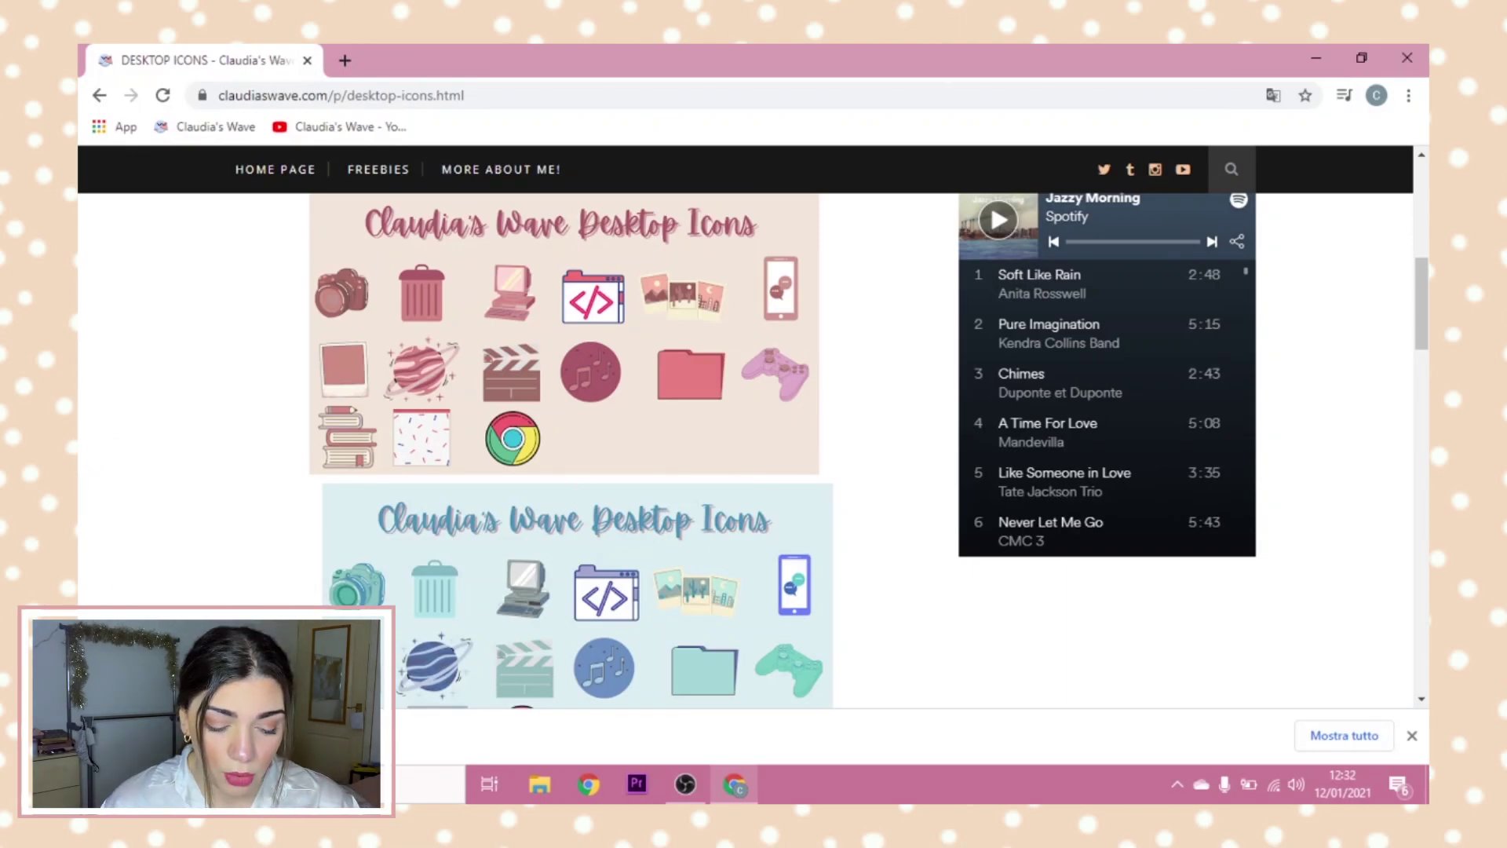
click(263, 735)
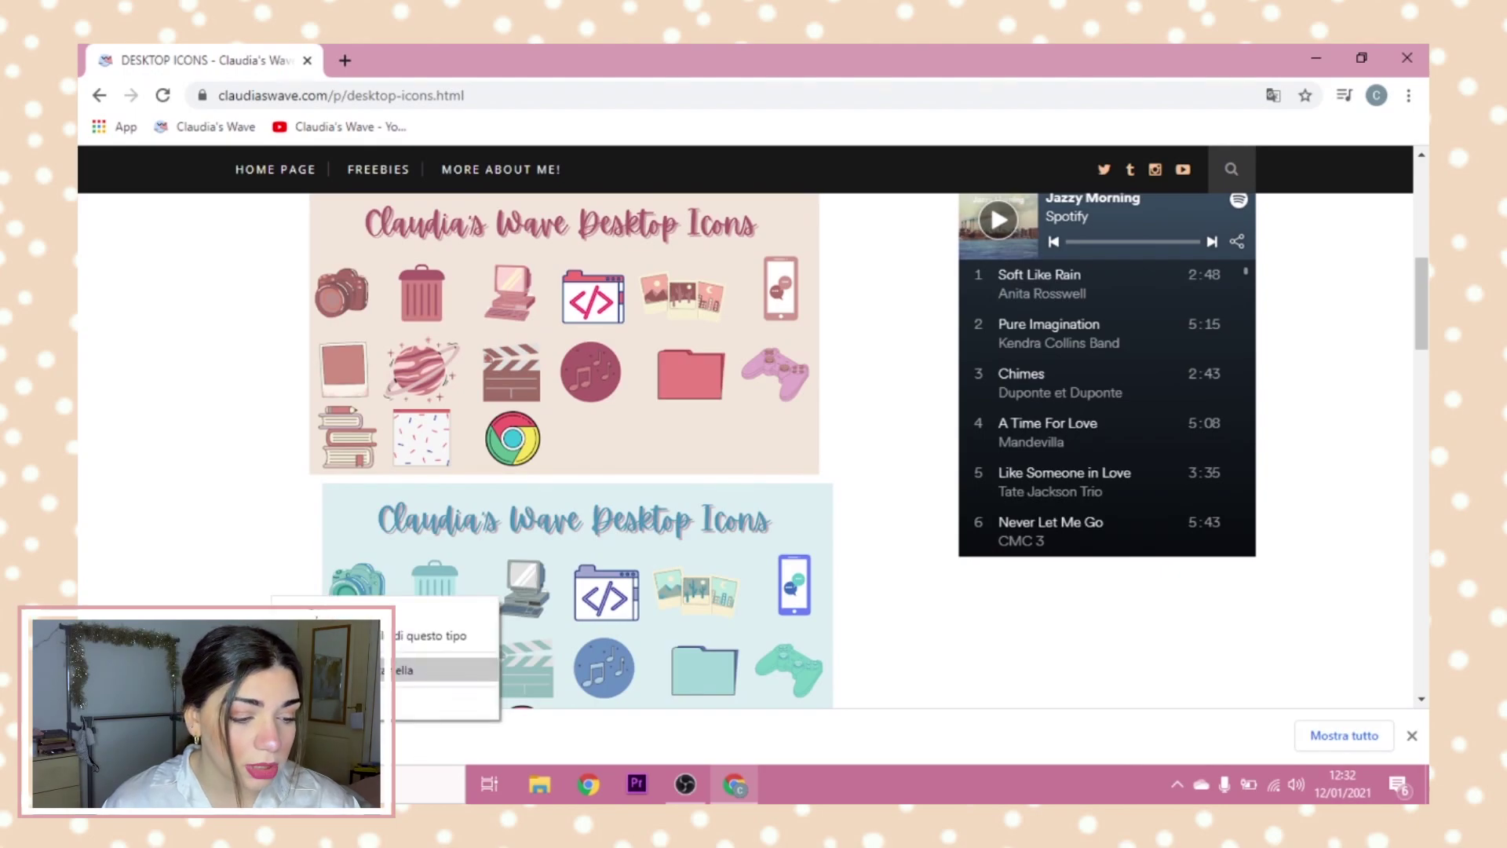
click(404, 669)
- Minimize Chrome, move the pink ZIP archive from Downloads to the desktop and close the Downloads folder
click(1316, 57)
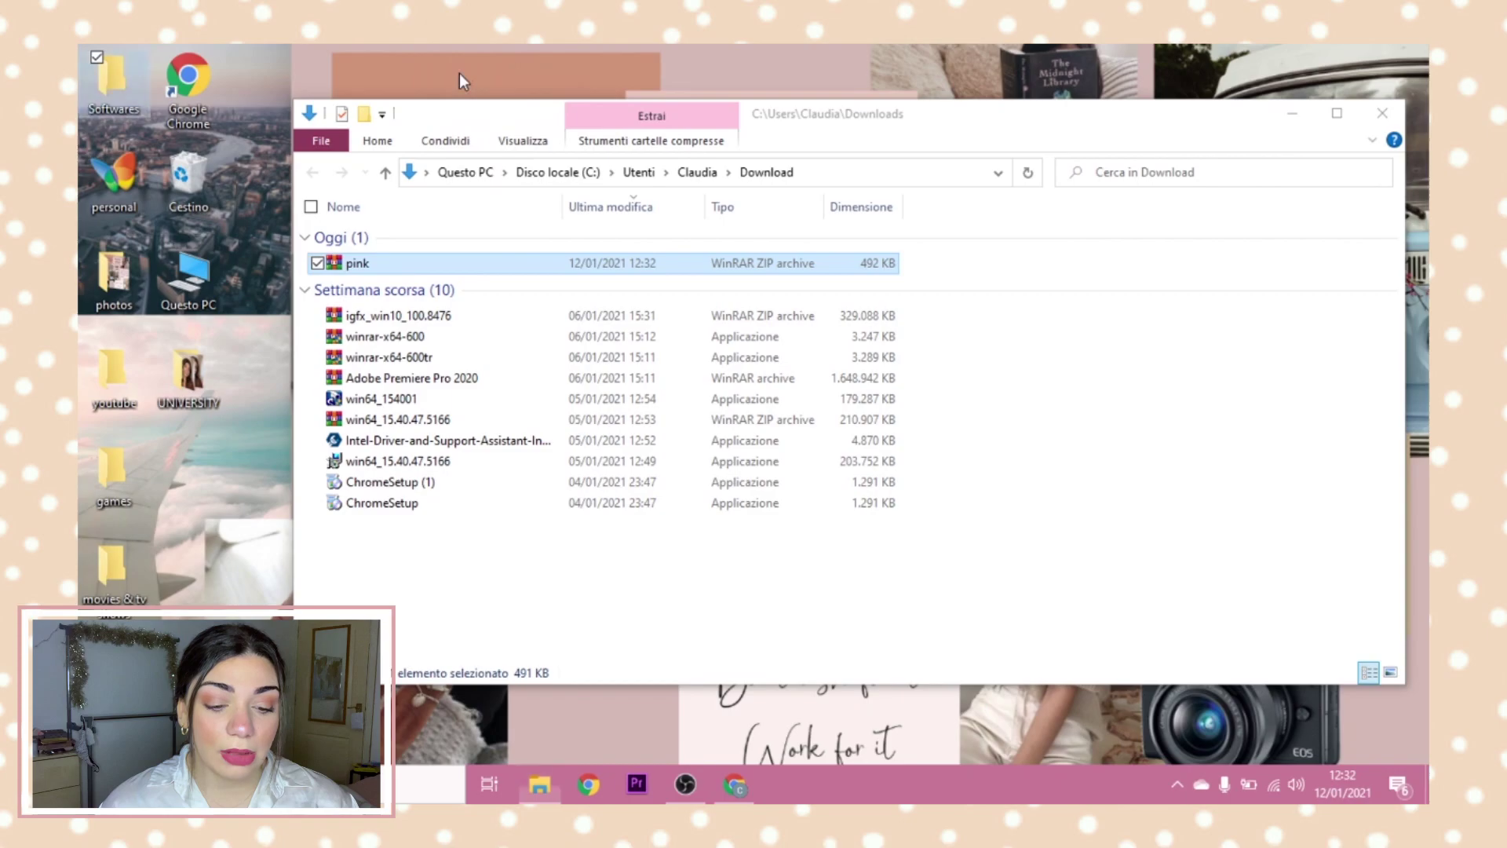
drag(459, 73, 463, 77)
click(1382, 113)
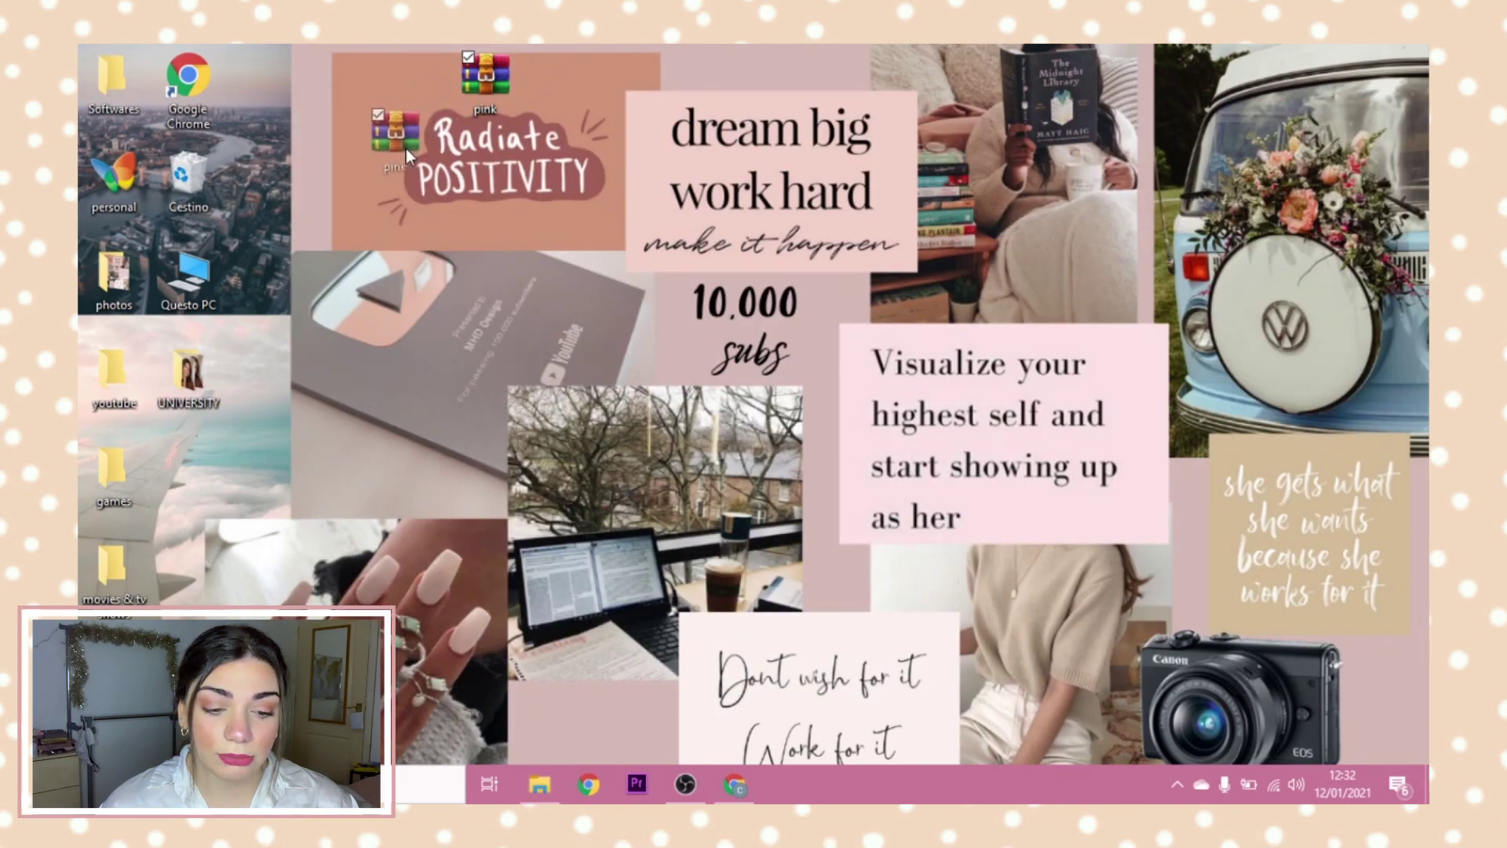
- Extract the pink archive on the desktop and move the extracted pink folder into the Softwares folder
drag(407, 148, 326, 181)
right_click(327, 181)
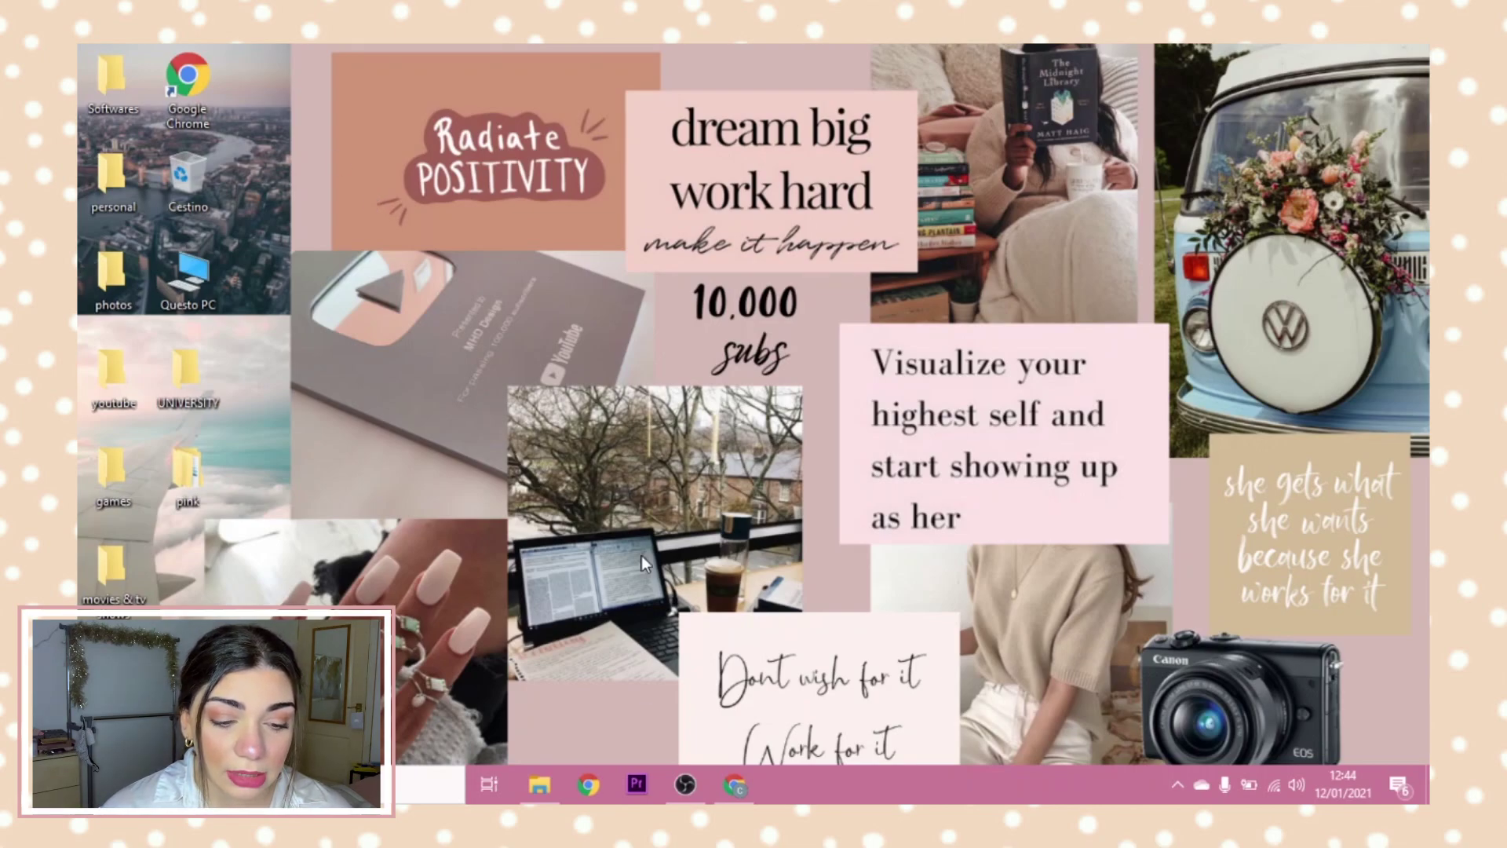
drag(186, 471, 110, 87)
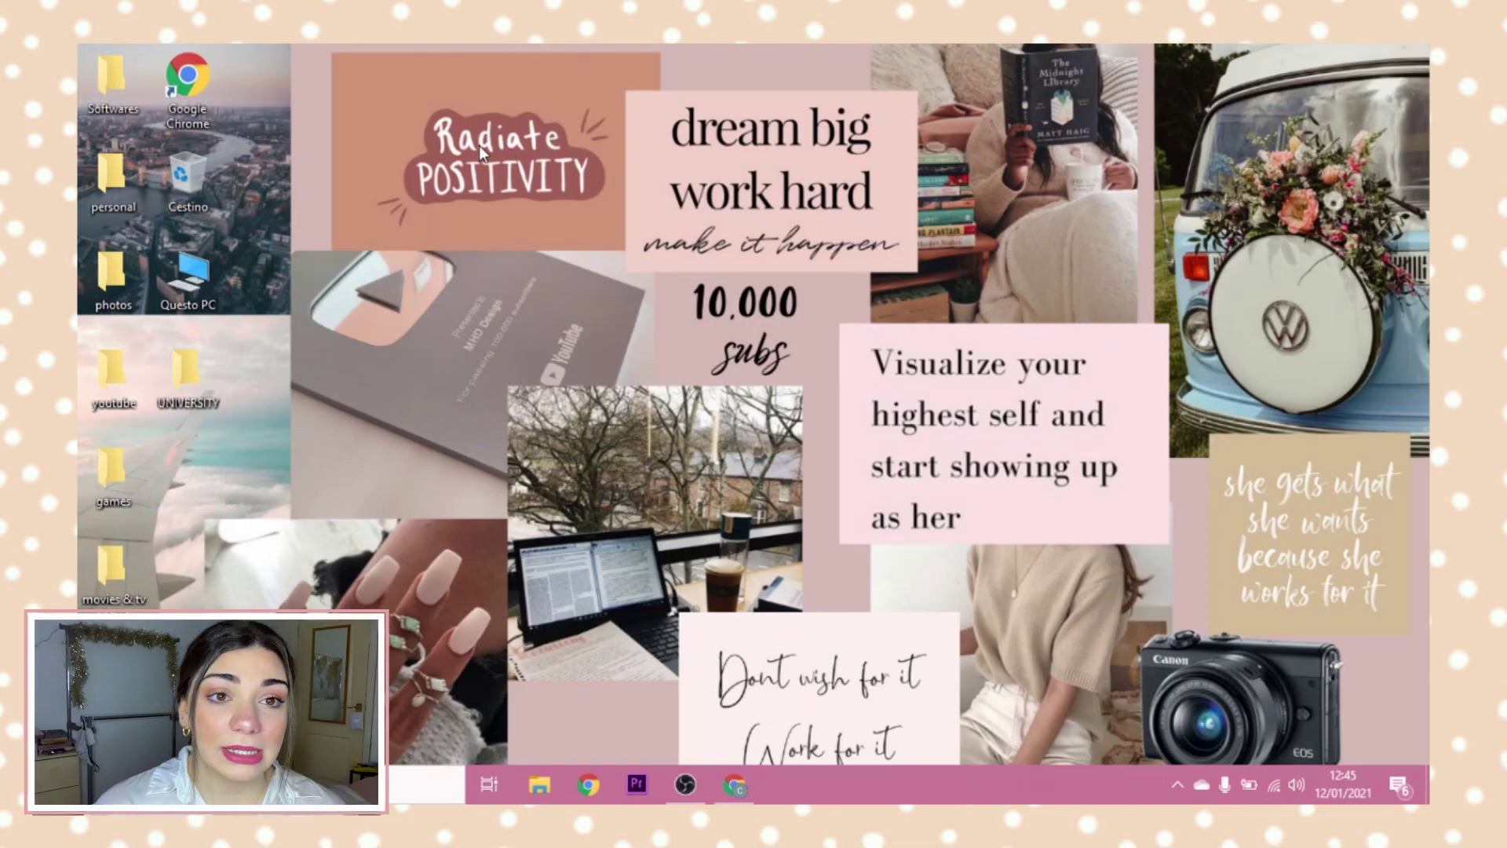
- Open the Softwares folder's properties and start browsing for a custom folder icon file
right_click(78, 76)
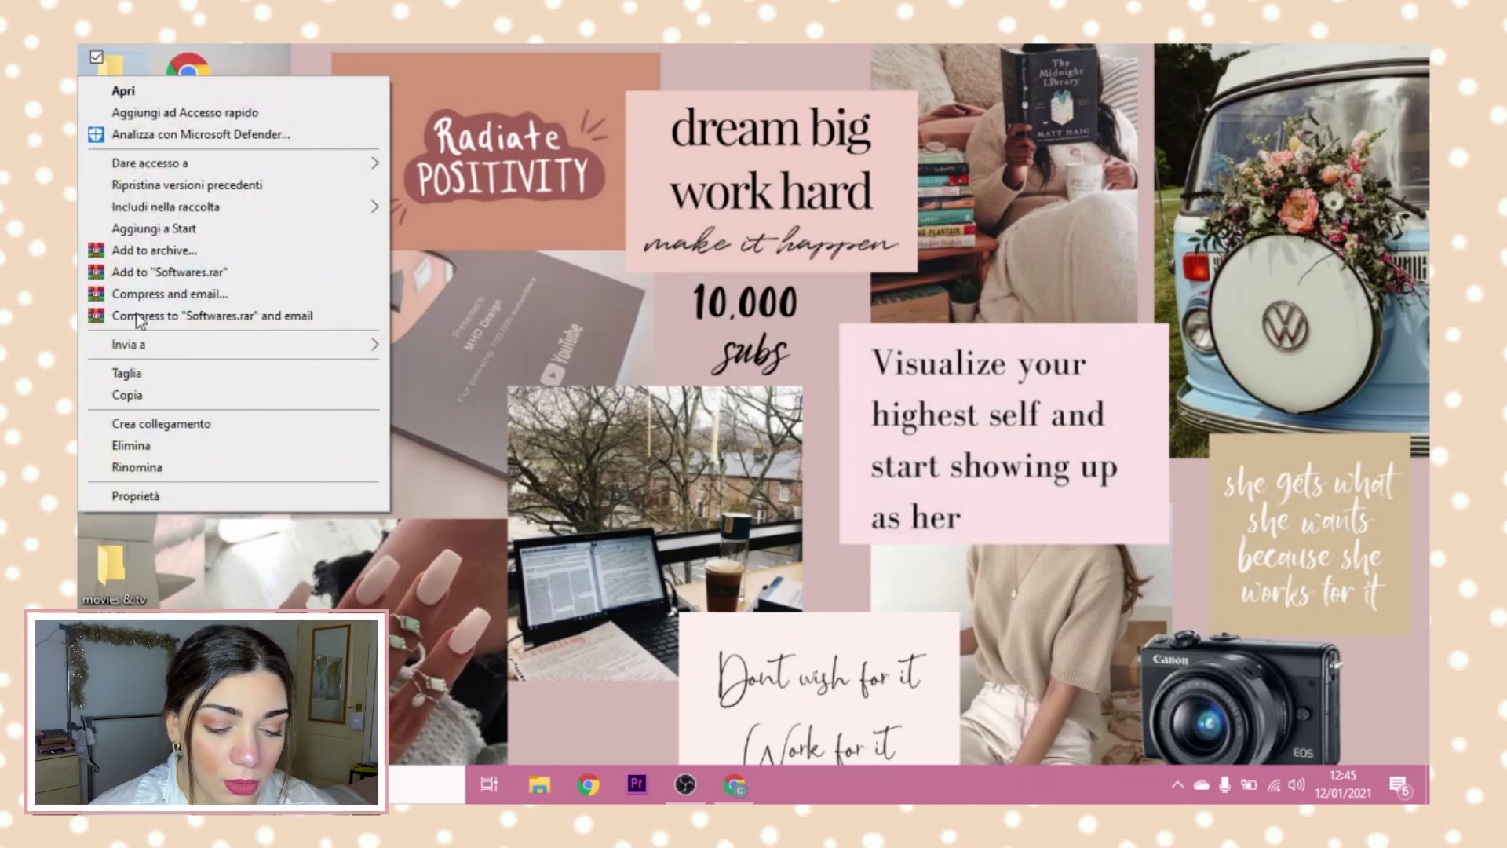
click(243, 499)
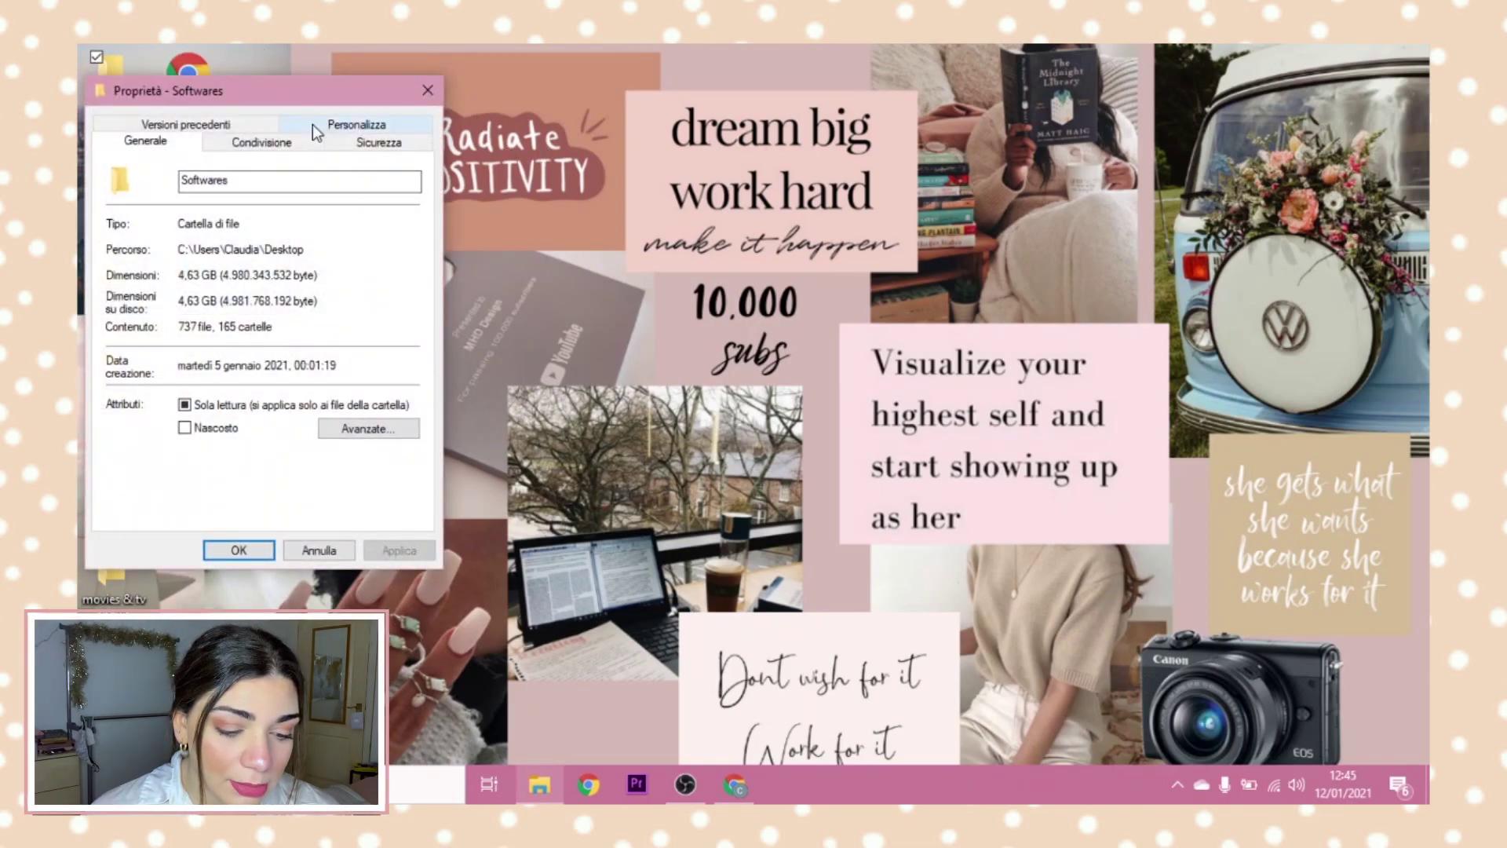
click(312, 125)
click(185, 442)
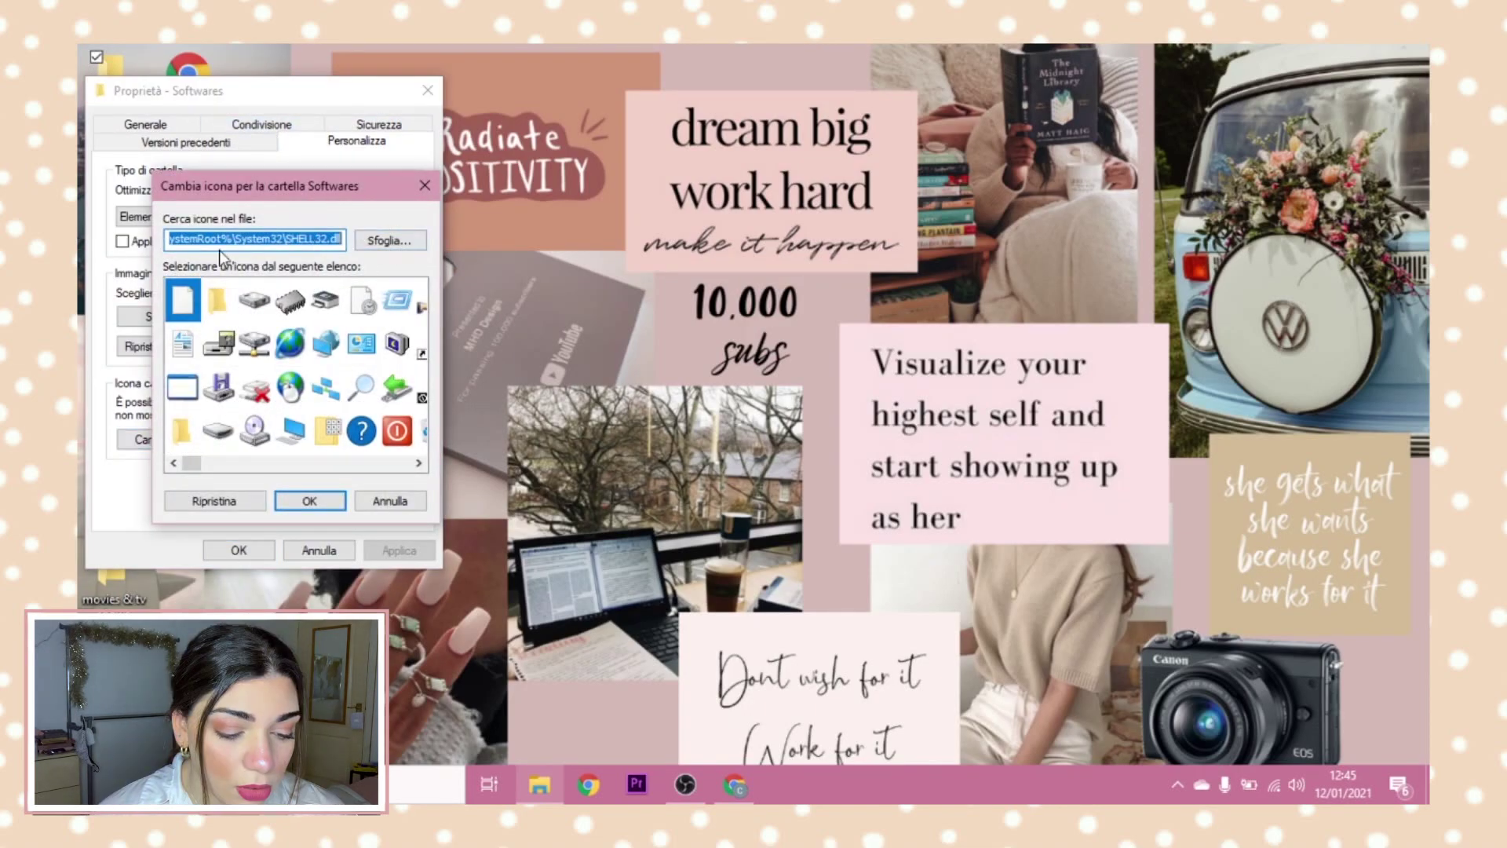
key(alt+s)
- Browse to the inner pink folder at Desktop > Softwares > pink > pink in the icon file picker
scroll(302, 325, up, 15)
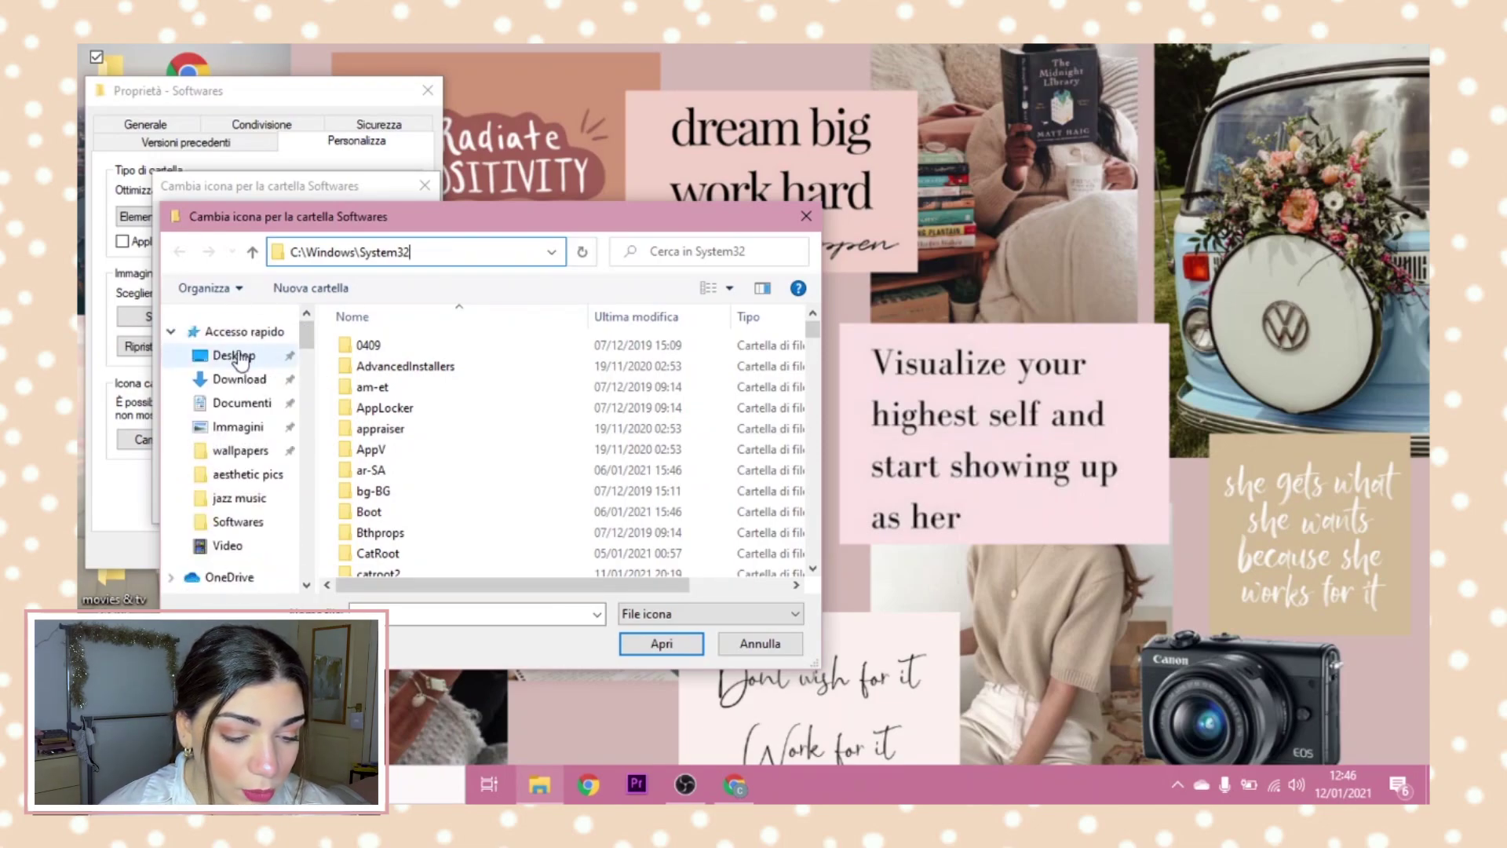
click(242, 359)
click(397, 453)
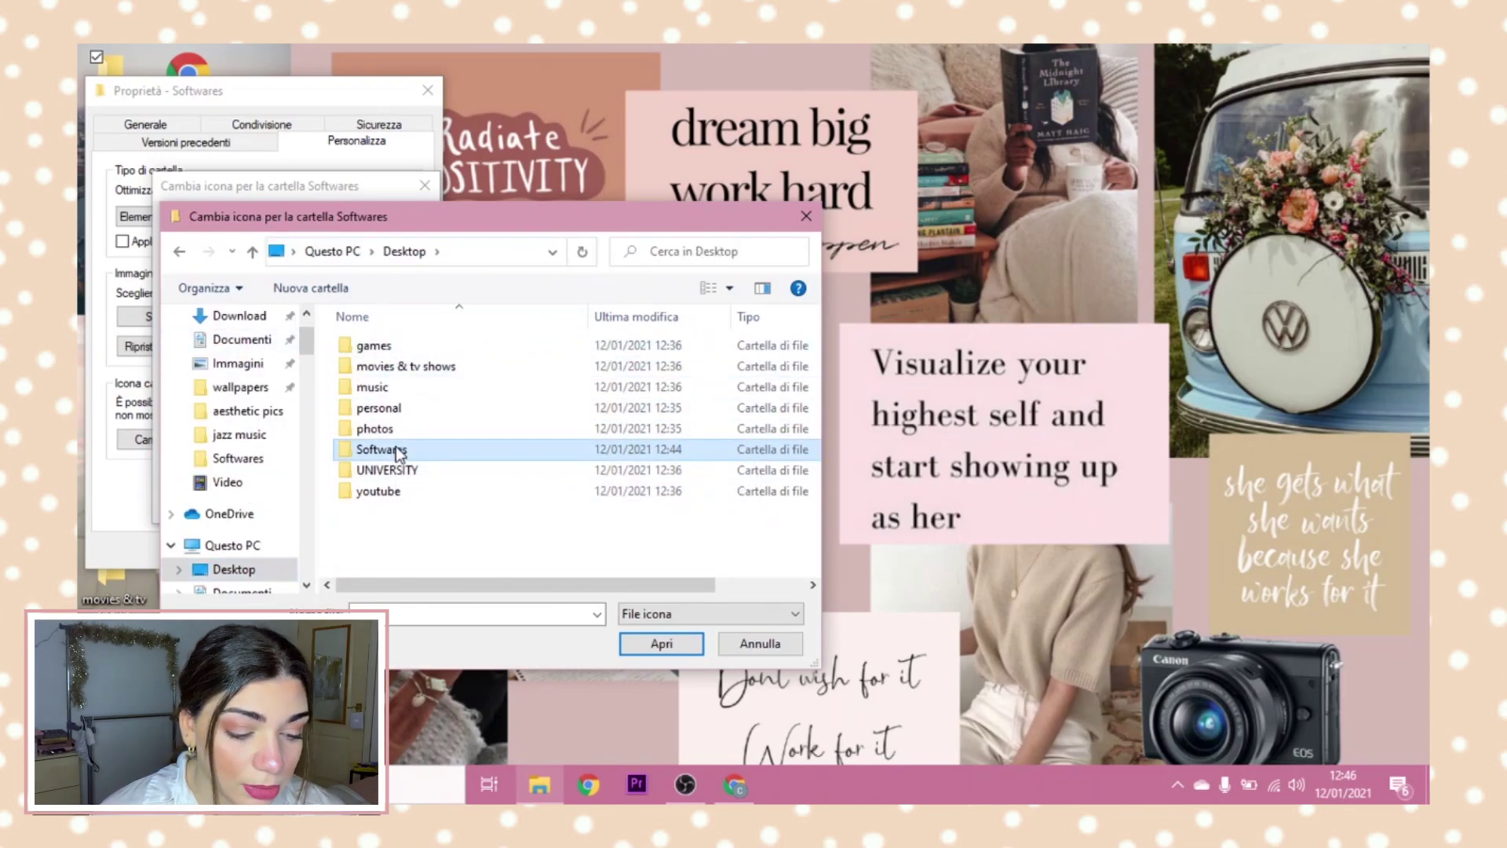
double_click(397, 452)
click(436, 449)
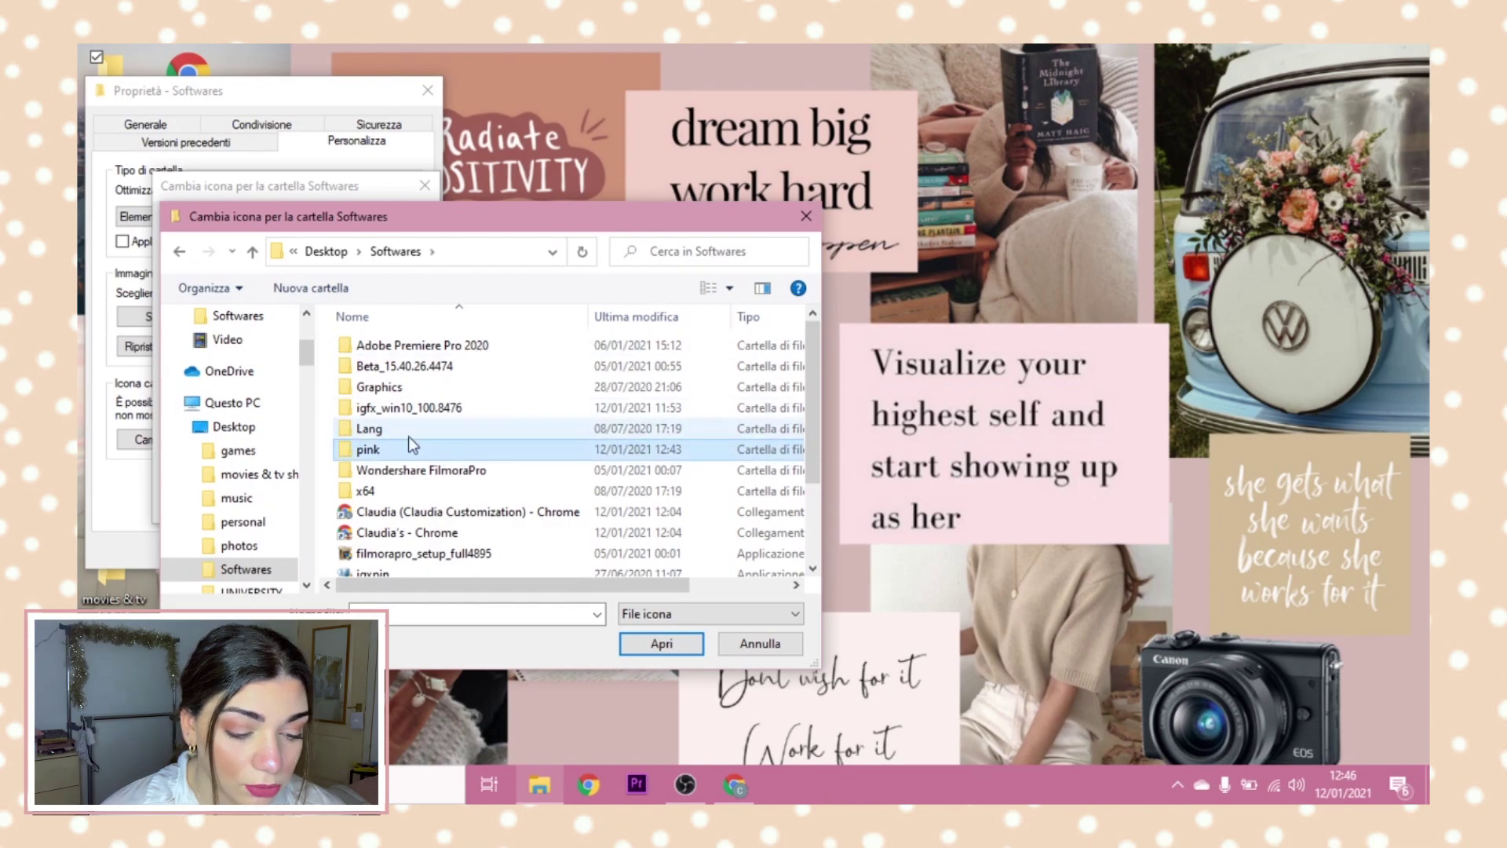
double_click(397, 452)
click(365, 347)
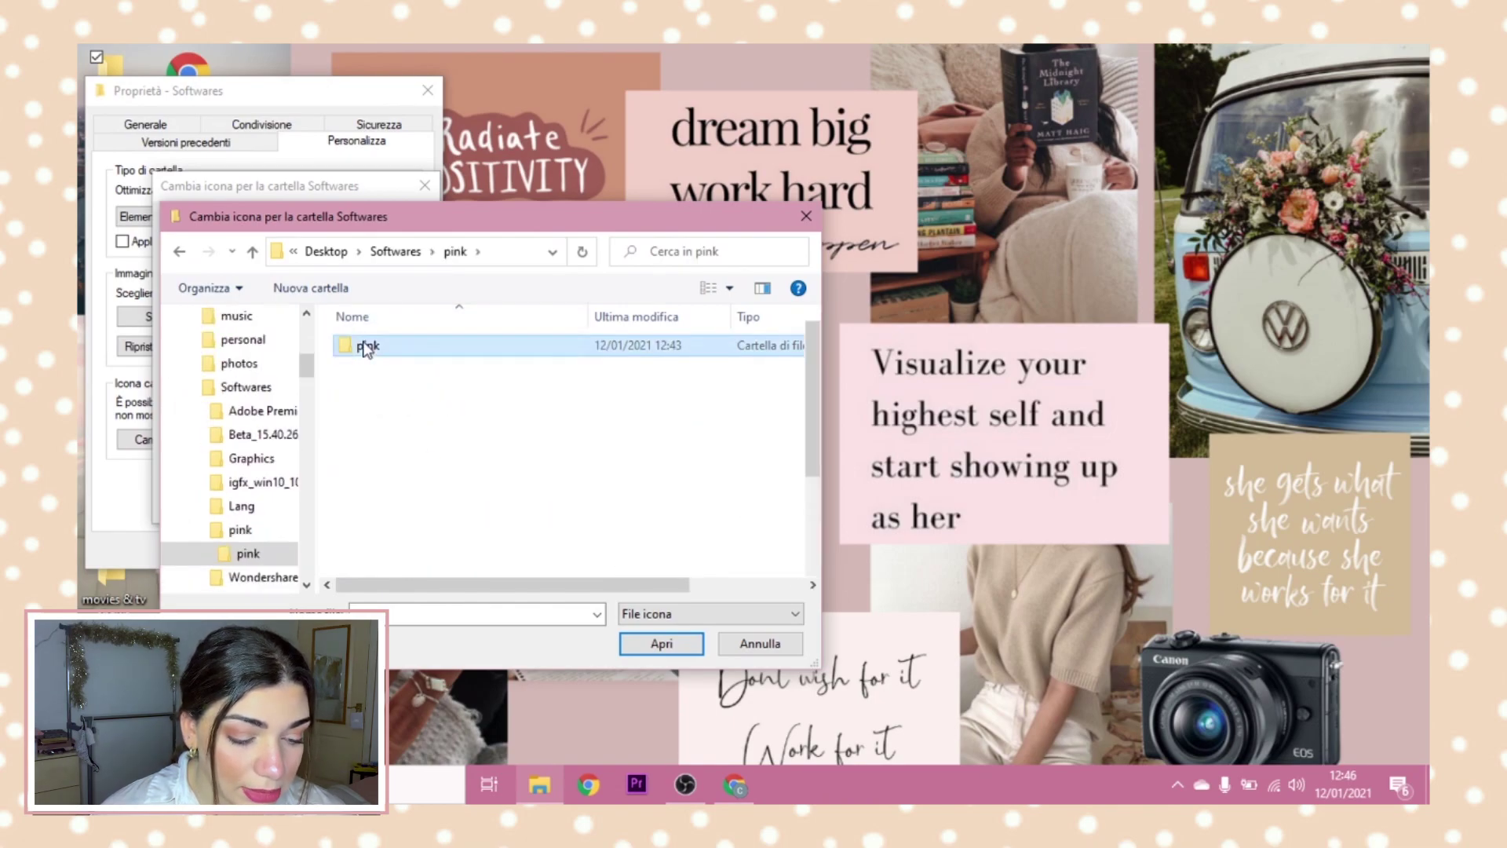
double_click(365, 347)
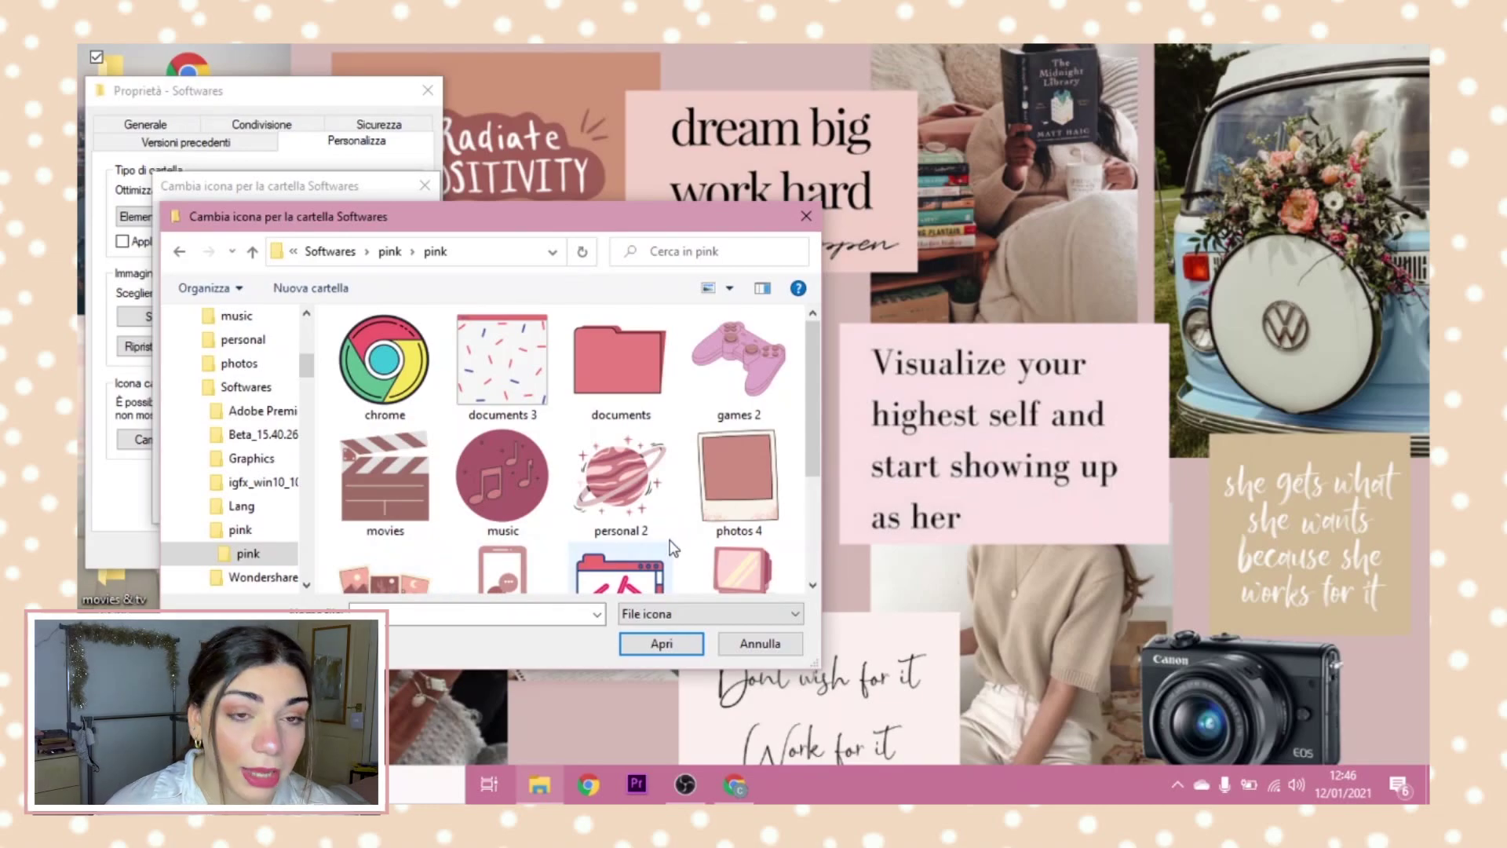
- Choose the softwares 2 icon and apply it to the Softwares folder
scroll(672, 548, down, 1)
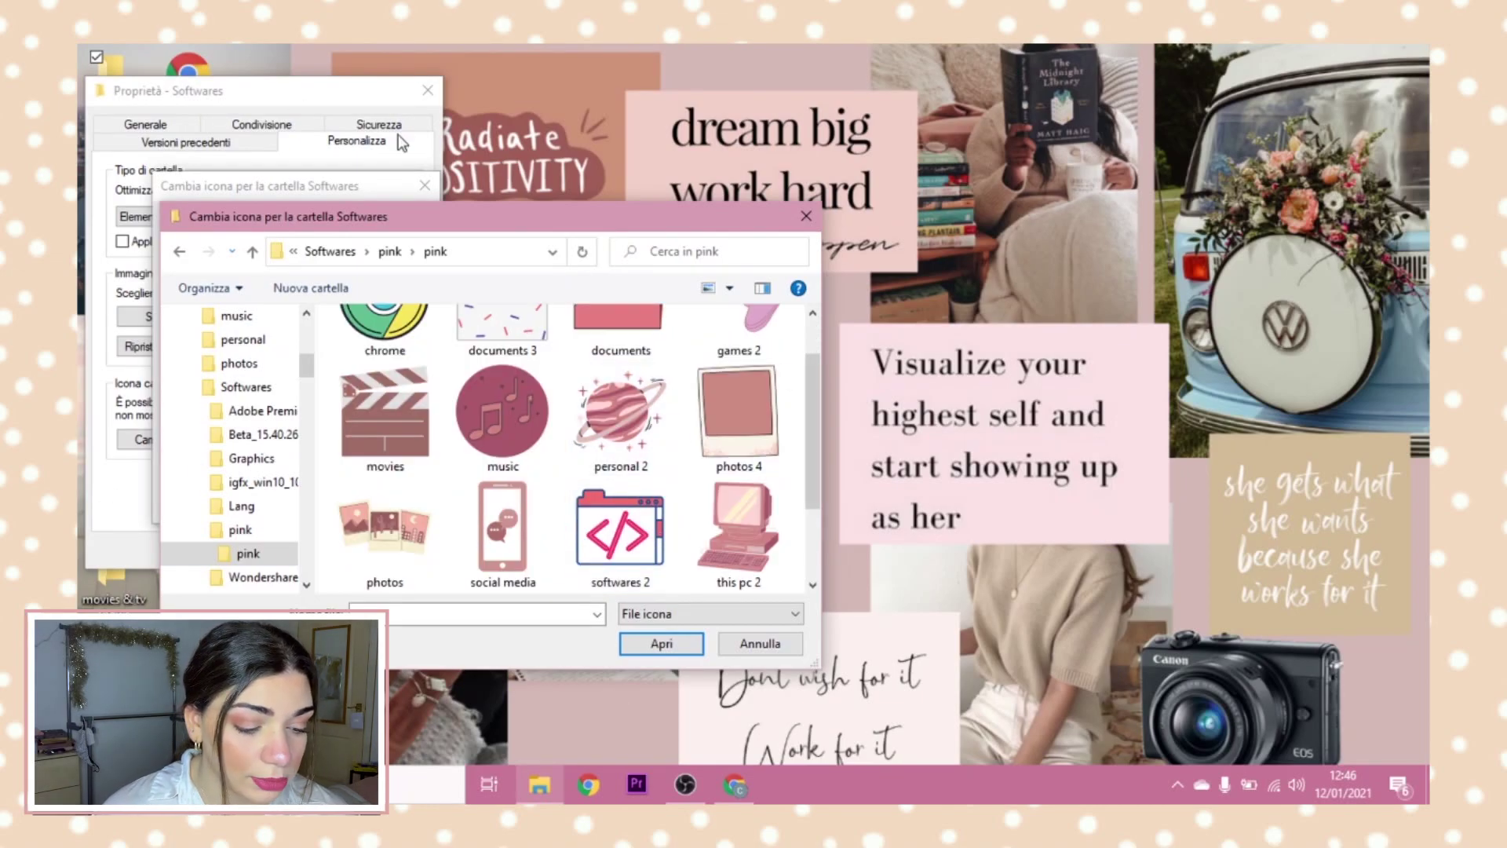
click(653, 536)
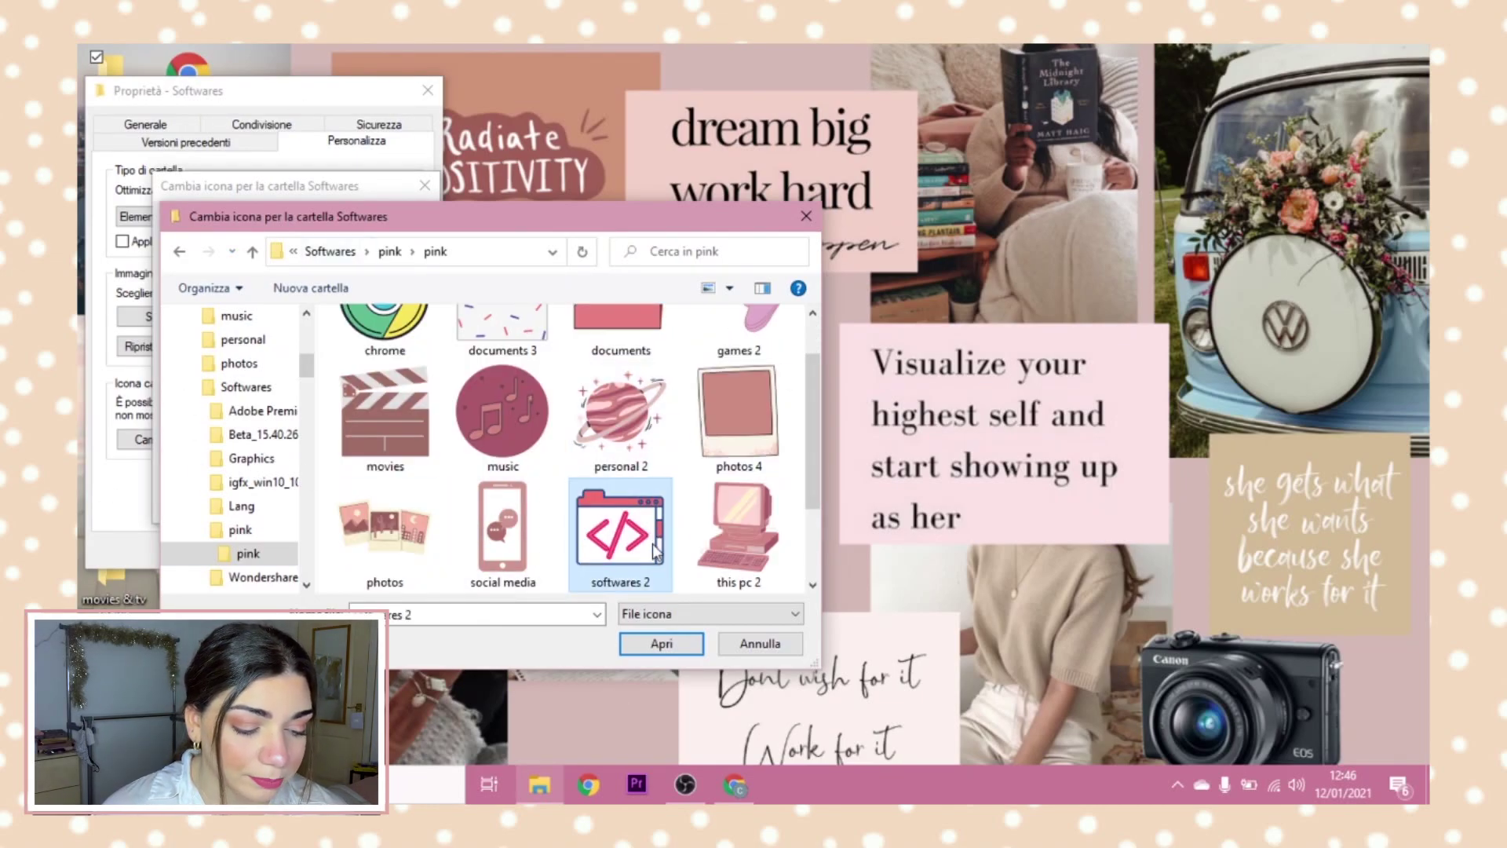
click(654, 646)
click(303, 500)
drag(236, 90, 622, 98)
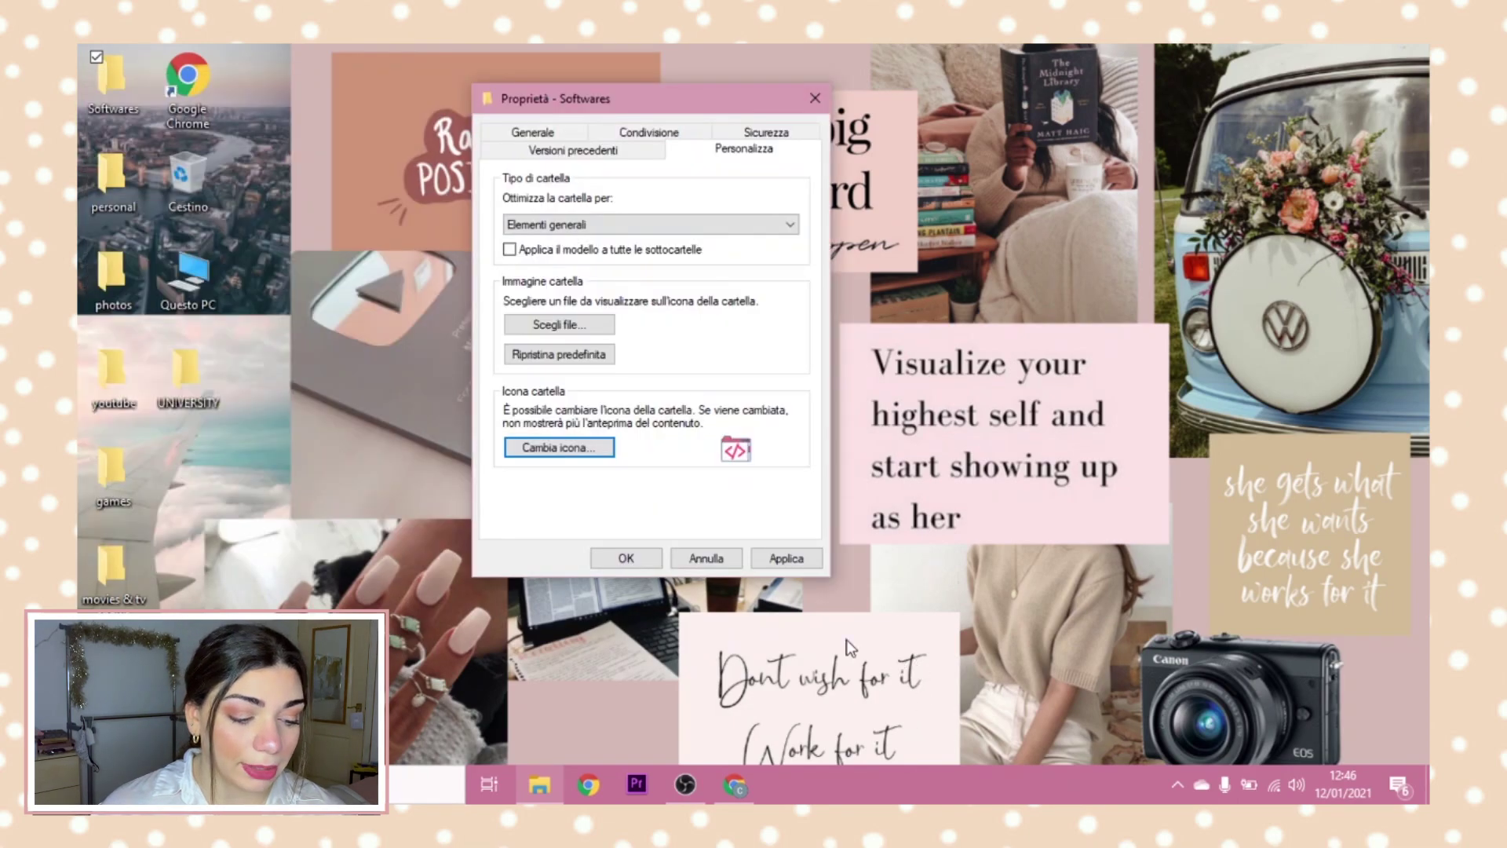
click(791, 558)
click(634, 560)
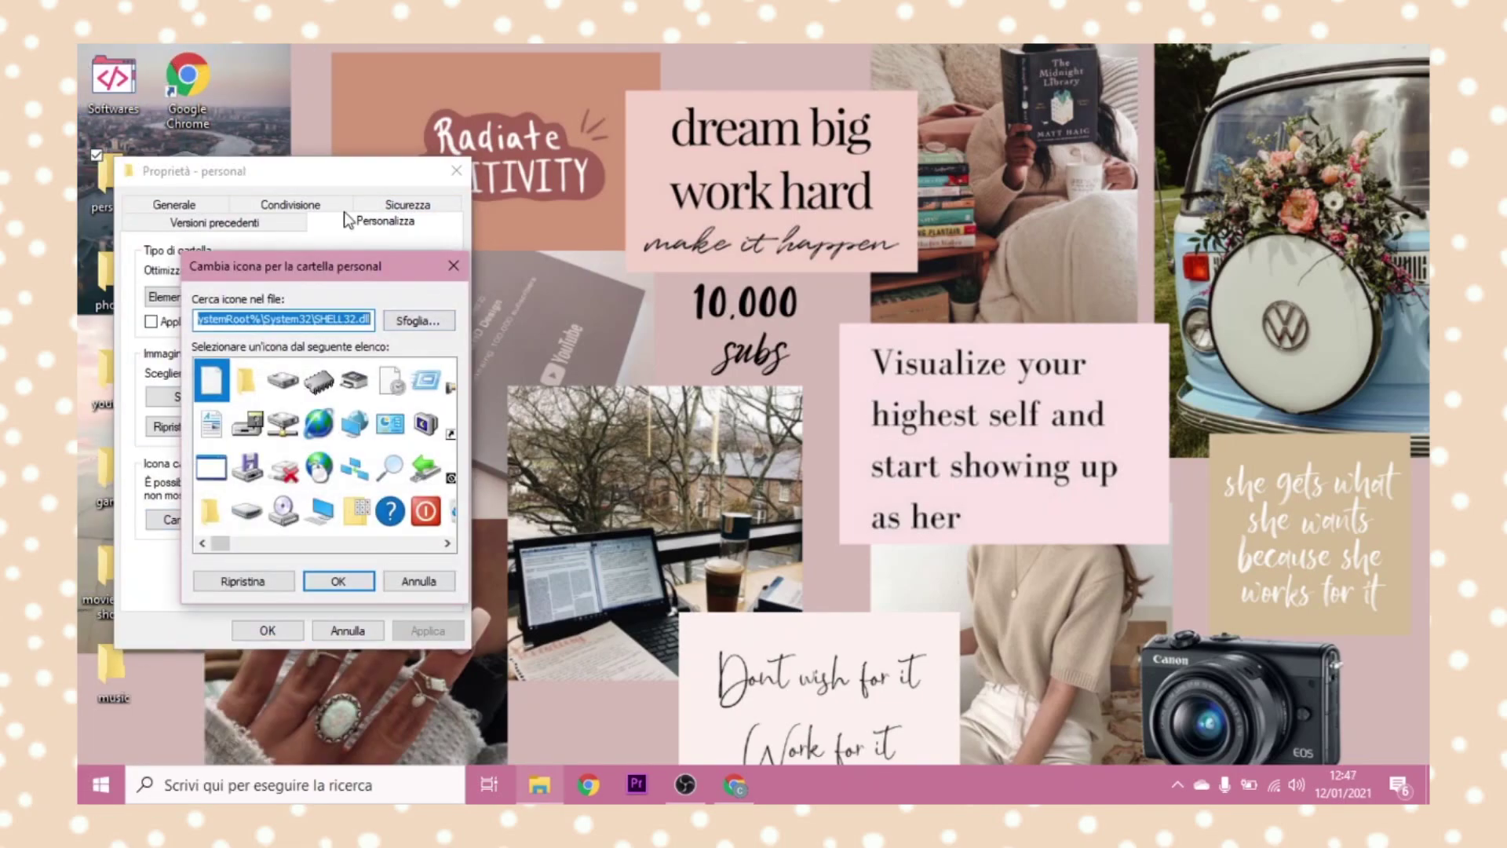
- Set the personal folder's icon to personal 2 and the photos folder's icon to photos 4
click(416, 318)
double_click(606, 559)
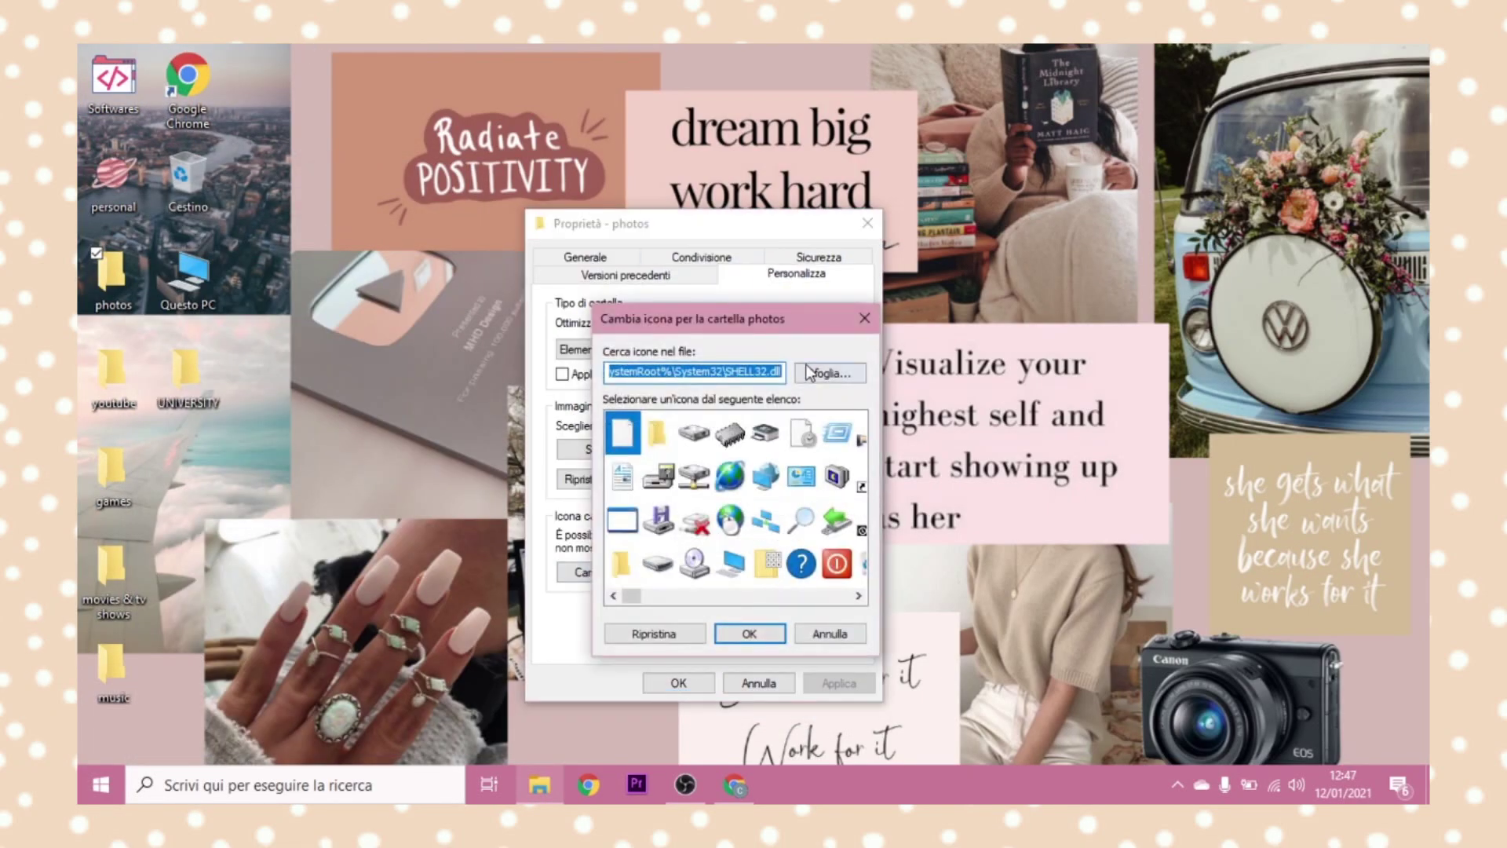
click(825, 373)
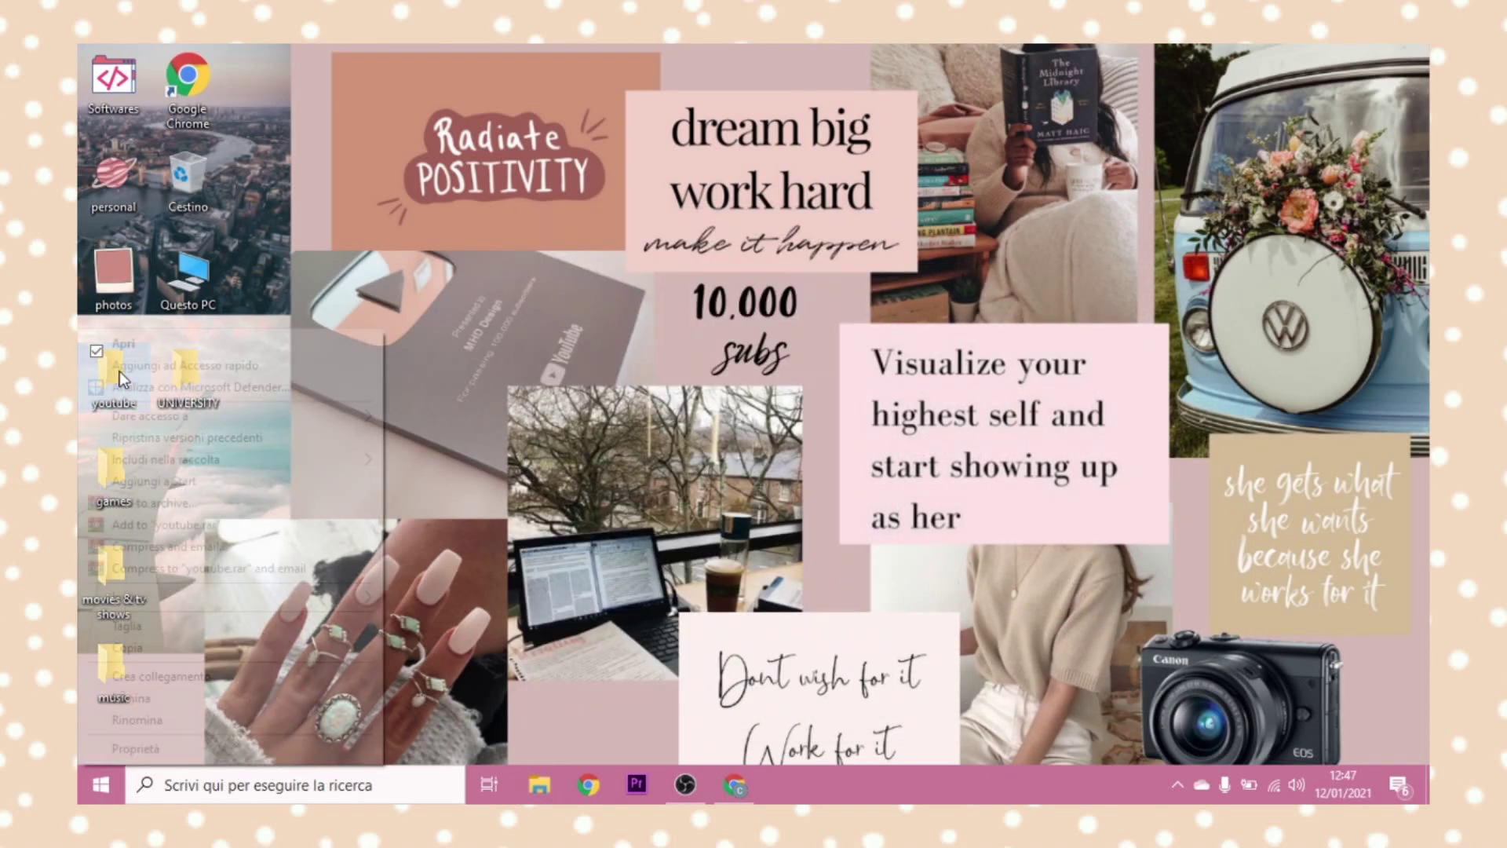
- Set the games folder's icon to games 2 and the movies & tv shows folder's icon to movies
right_click(112, 471)
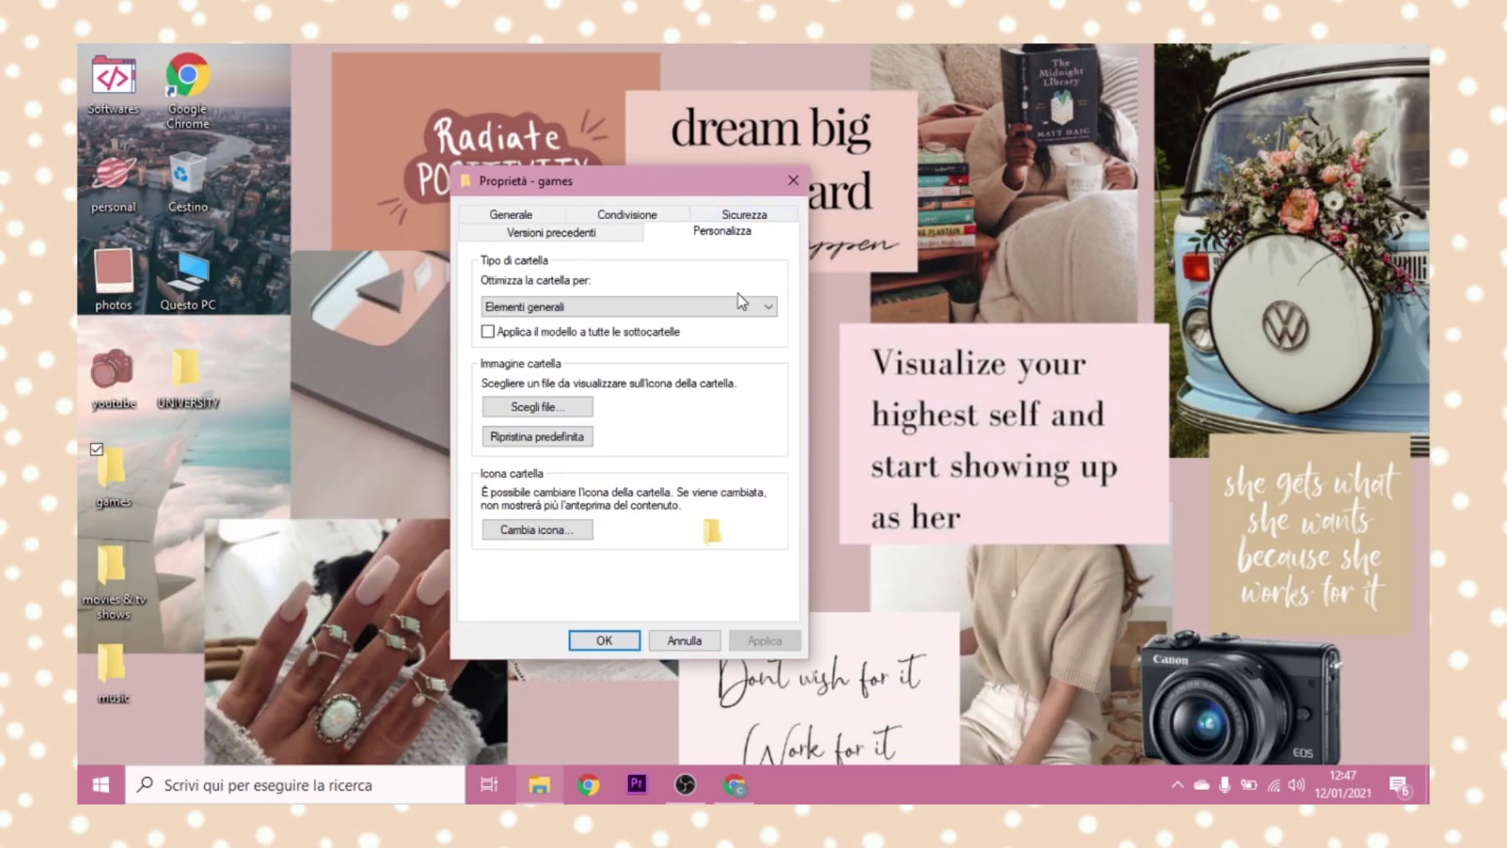
click(538, 530)
click(738, 329)
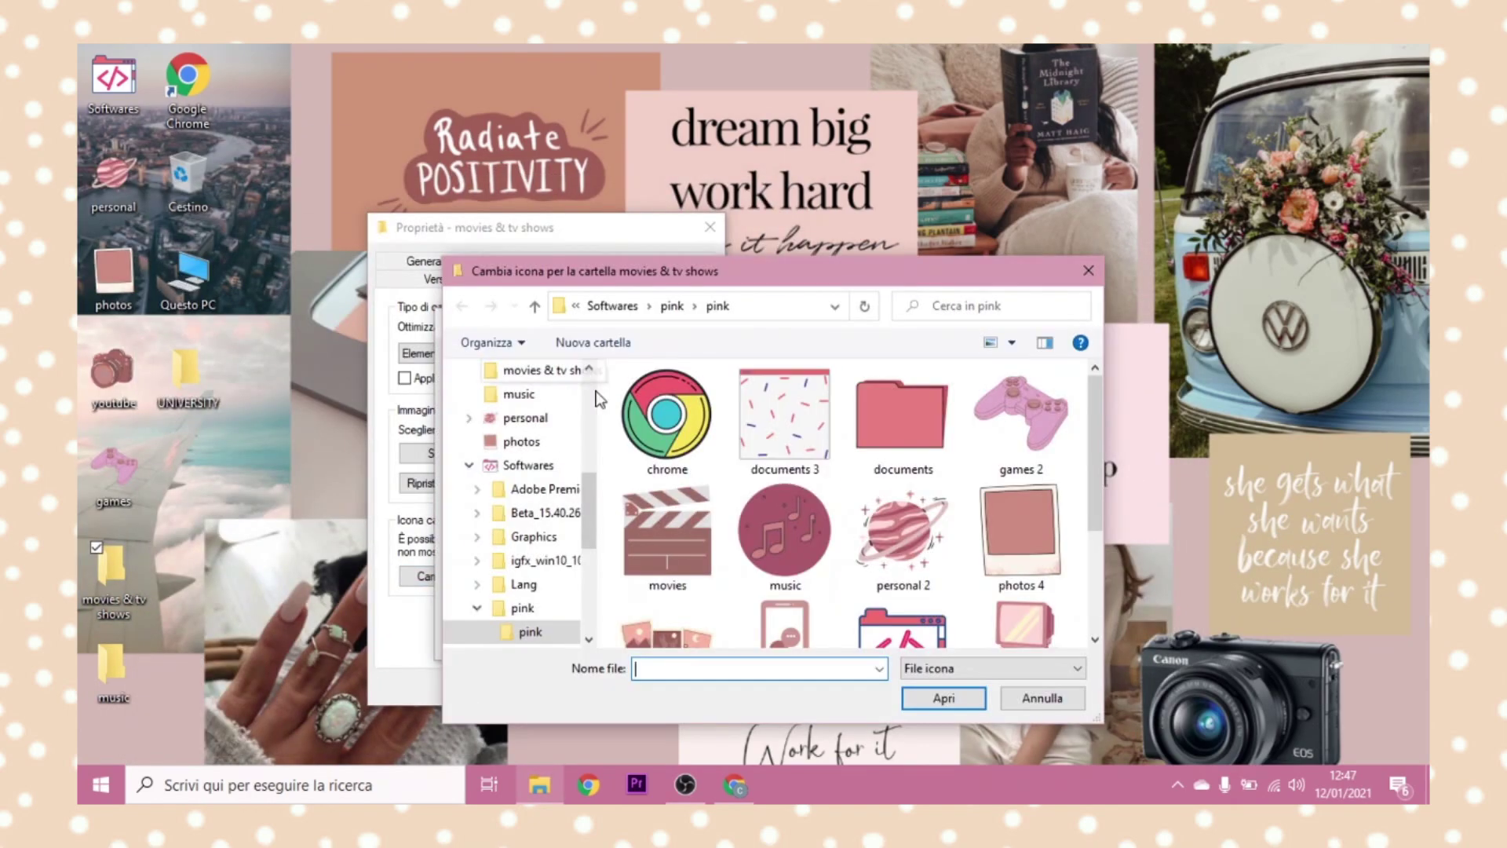
click(667, 538)
click(903, 699)
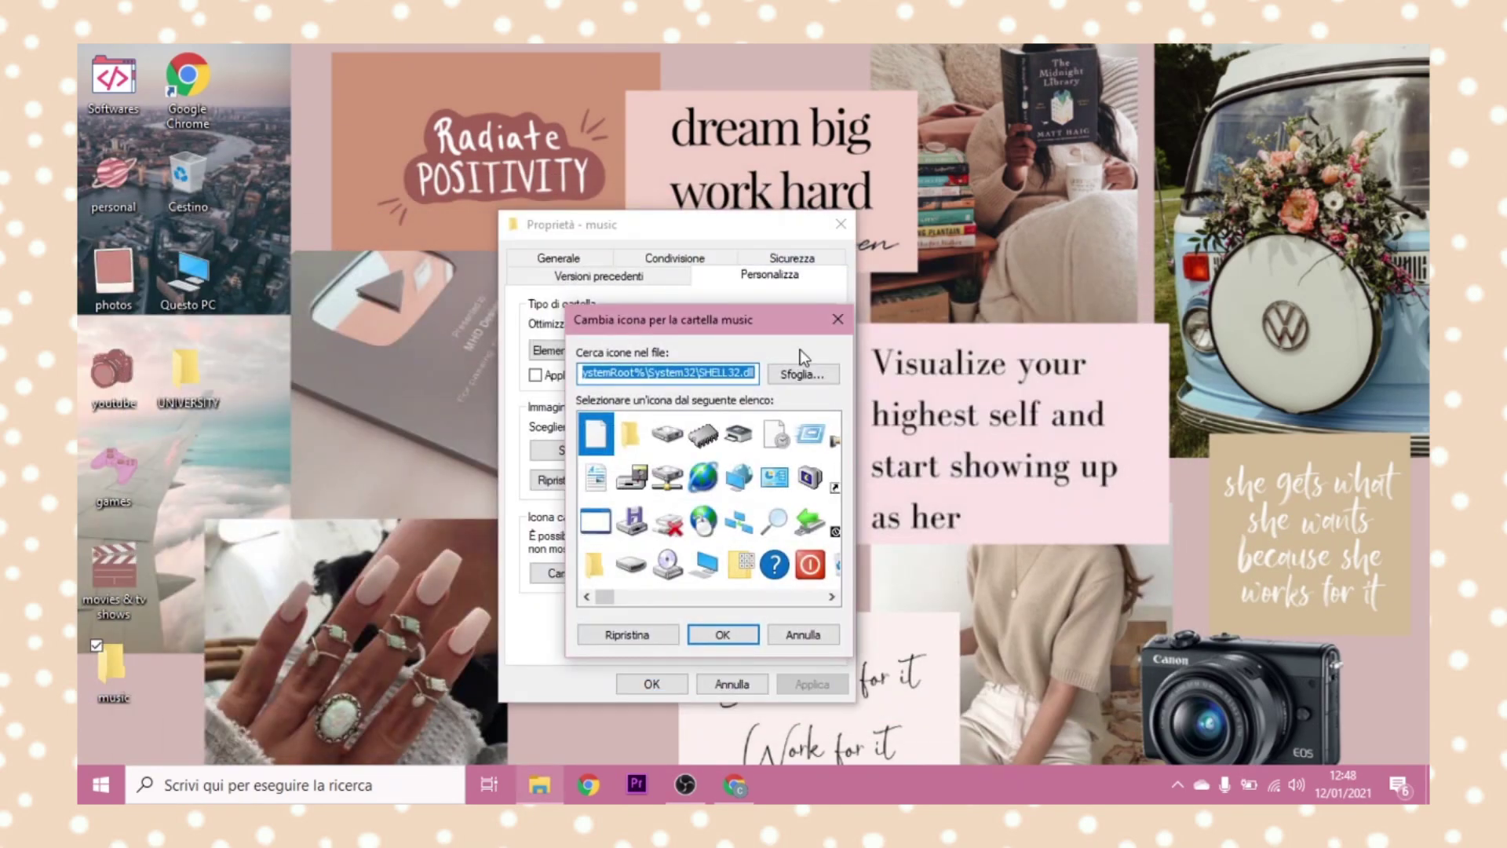
- Set the music folder's icon to music and the UNIVERSITY folder's icon to university 2
click(799, 346)
click(916, 534)
click(1072, 698)
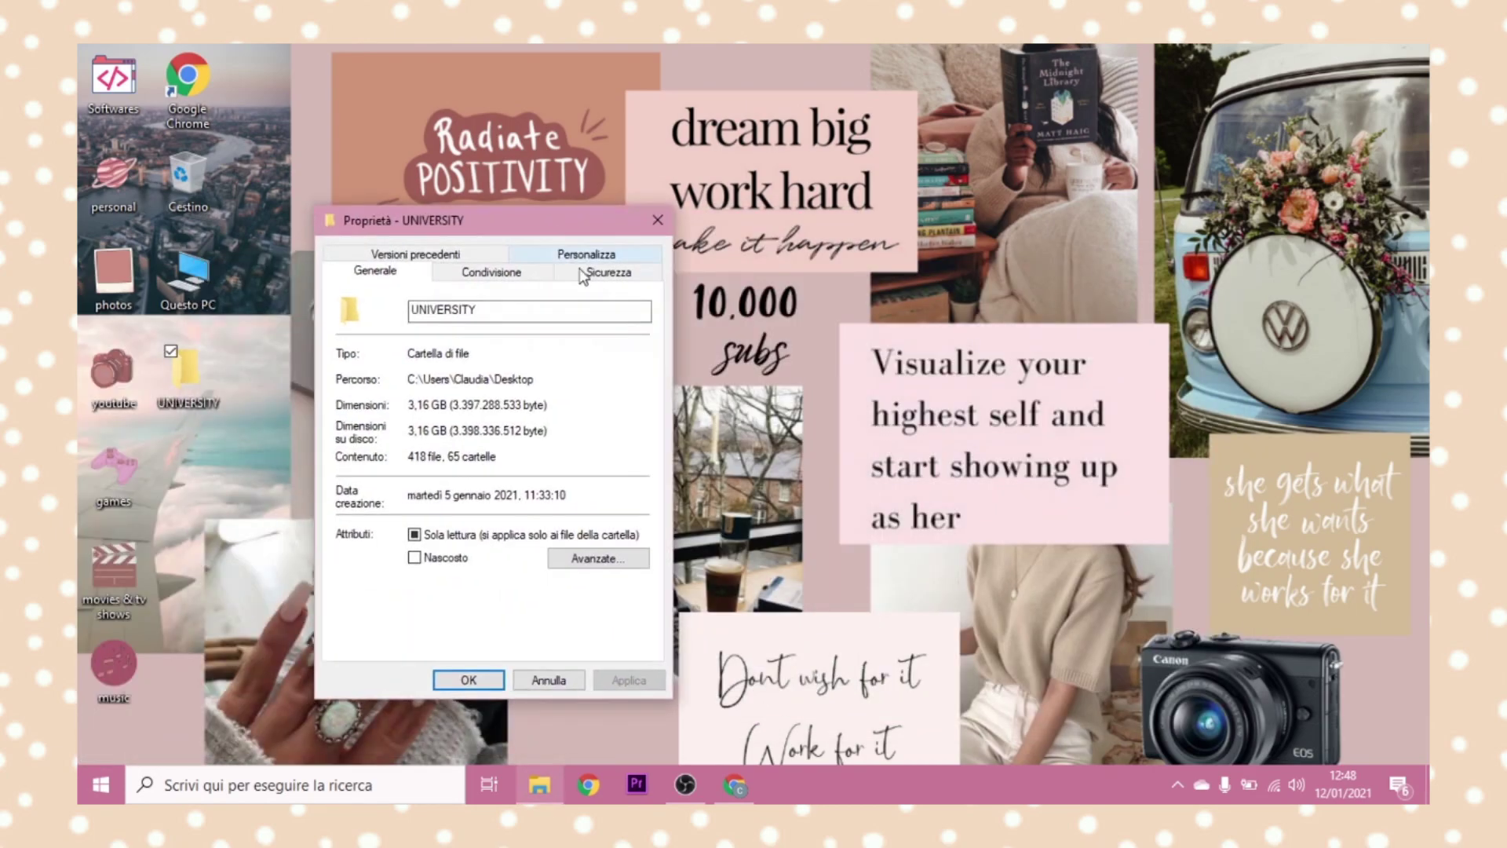
click(392, 569)
click(610, 358)
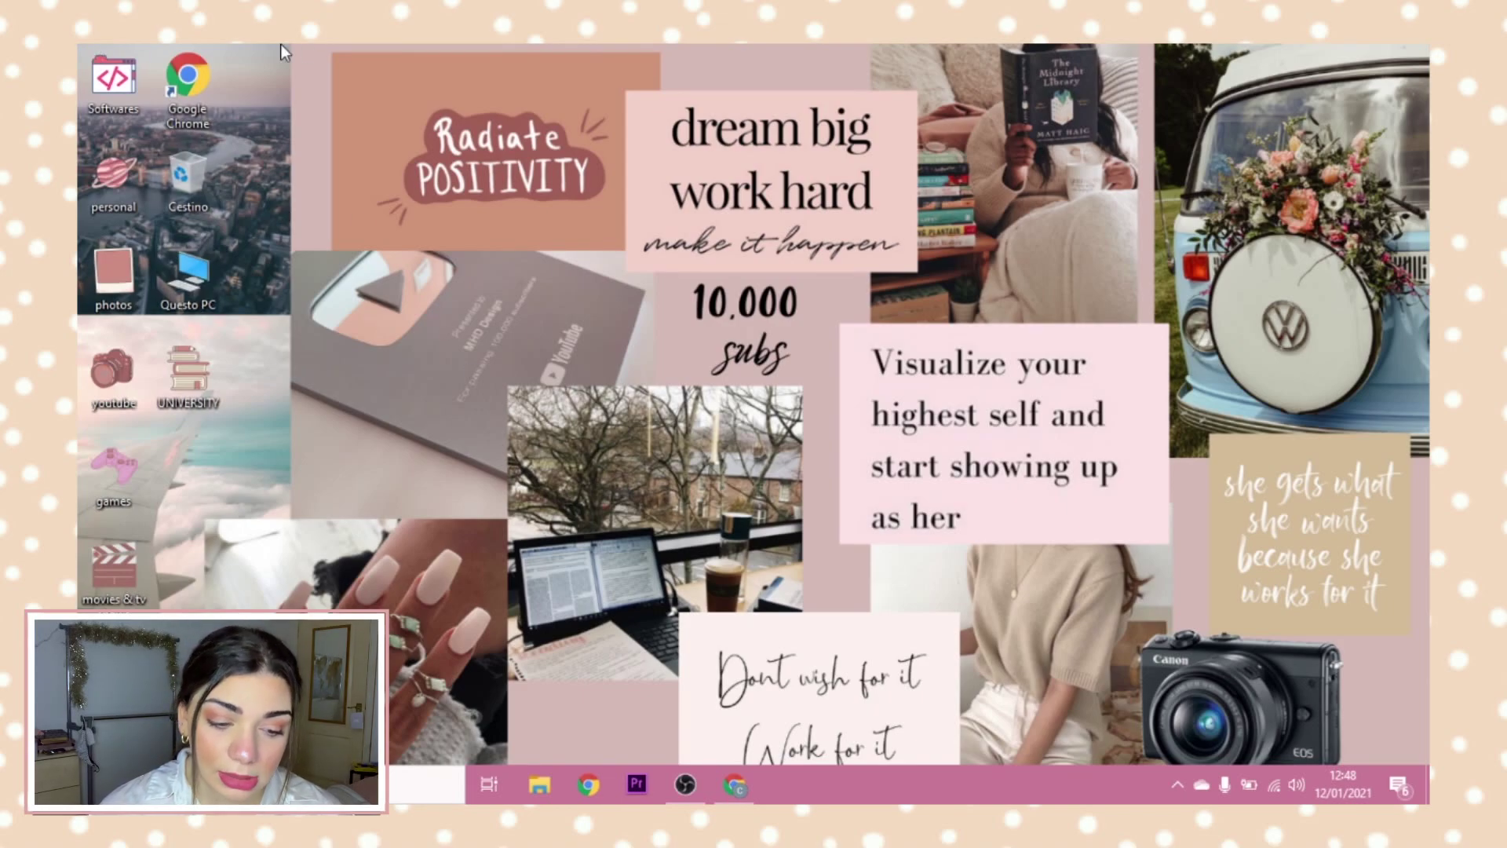
- Change the Google Chrome desktop shortcut's icon to the chrome icon from the inner pink folder
click(204, 85)
right_click(204, 85)
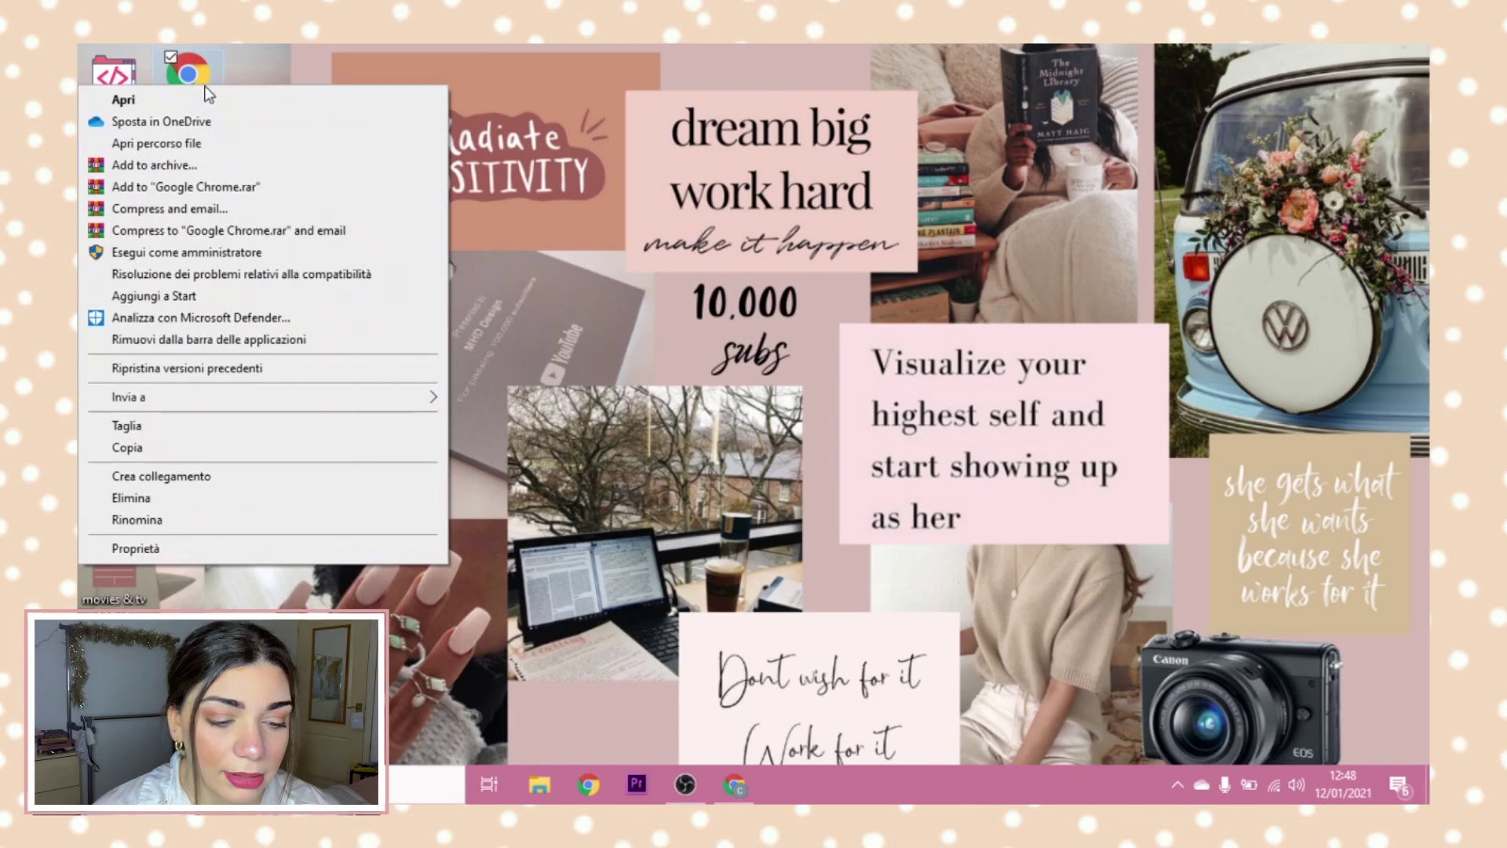
click(135, 549)
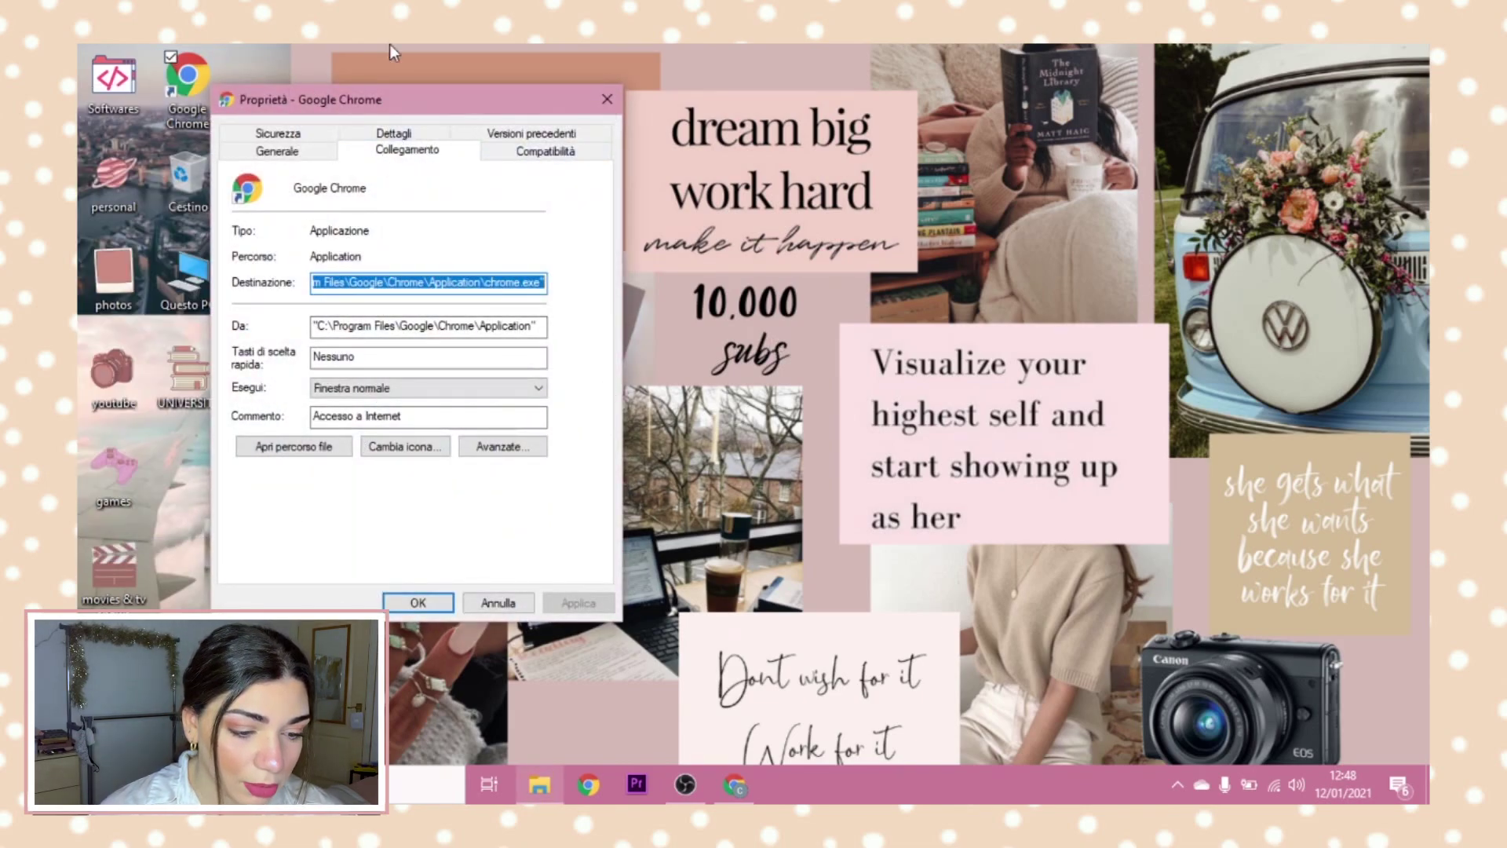
click(412, 453)
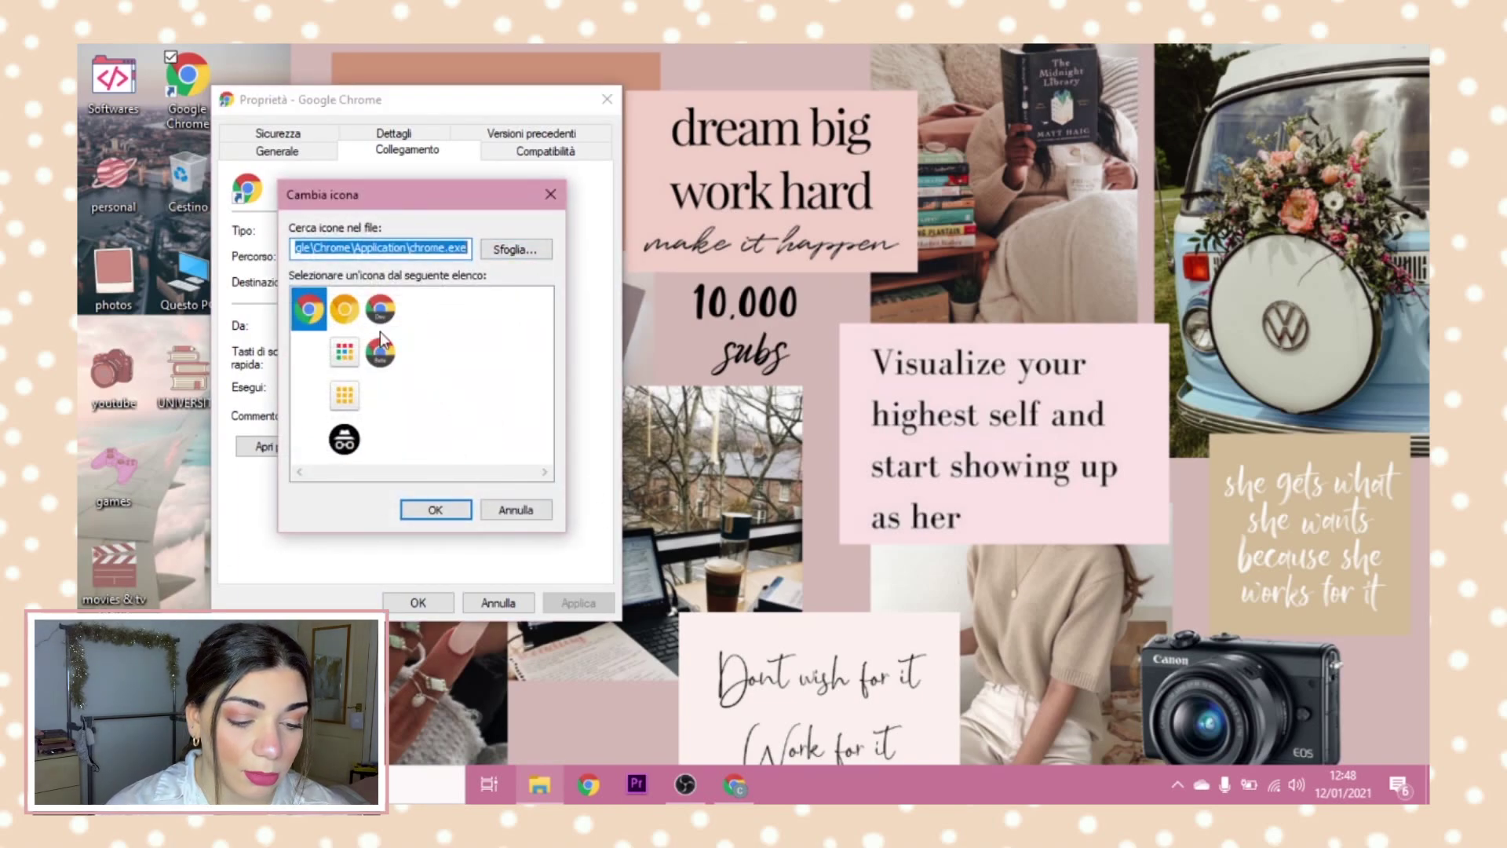
click(512, 252)
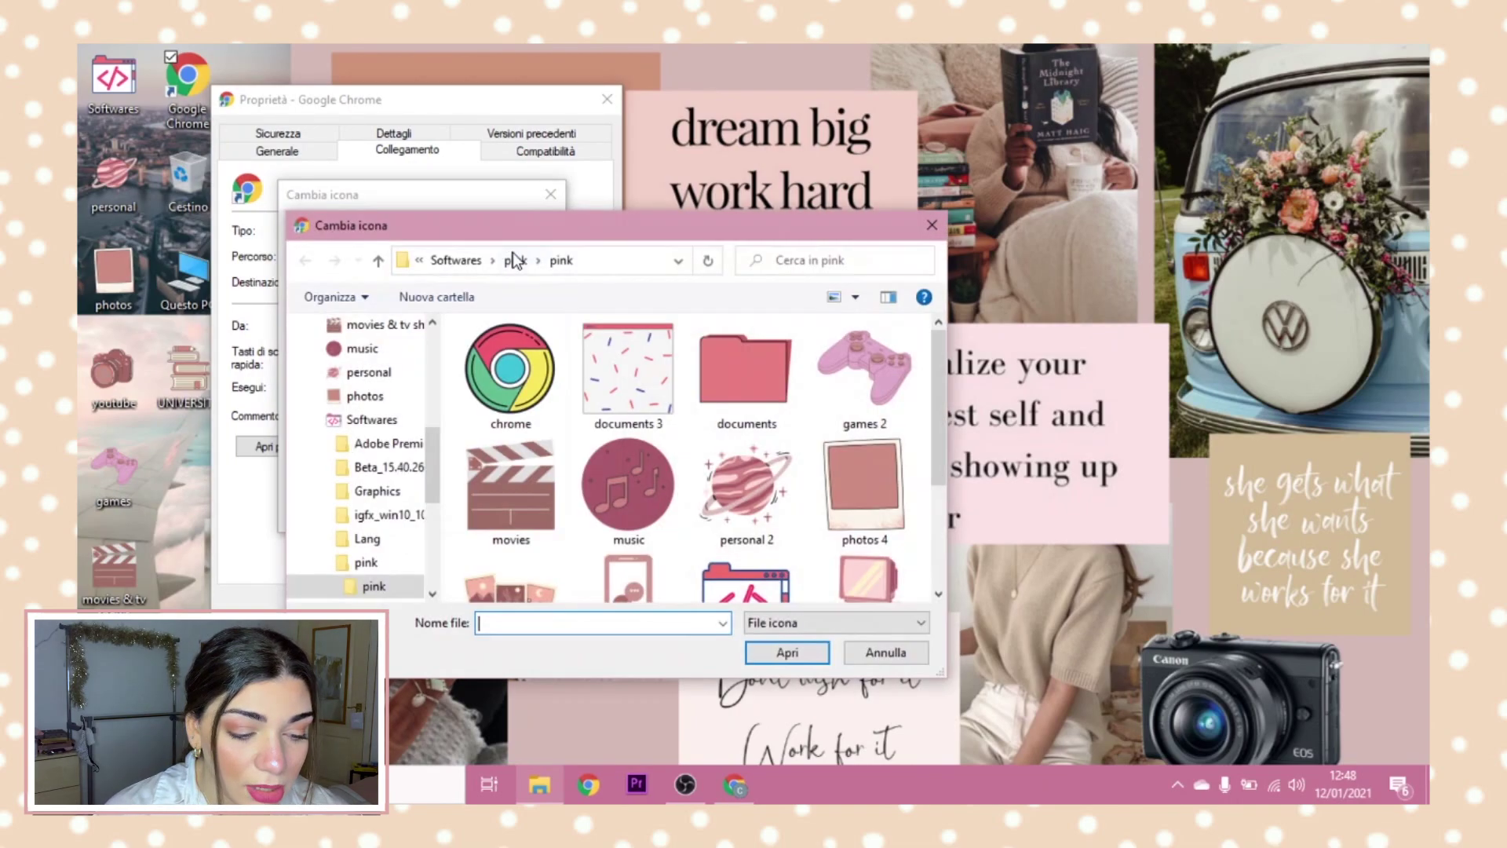
click(513, 384)
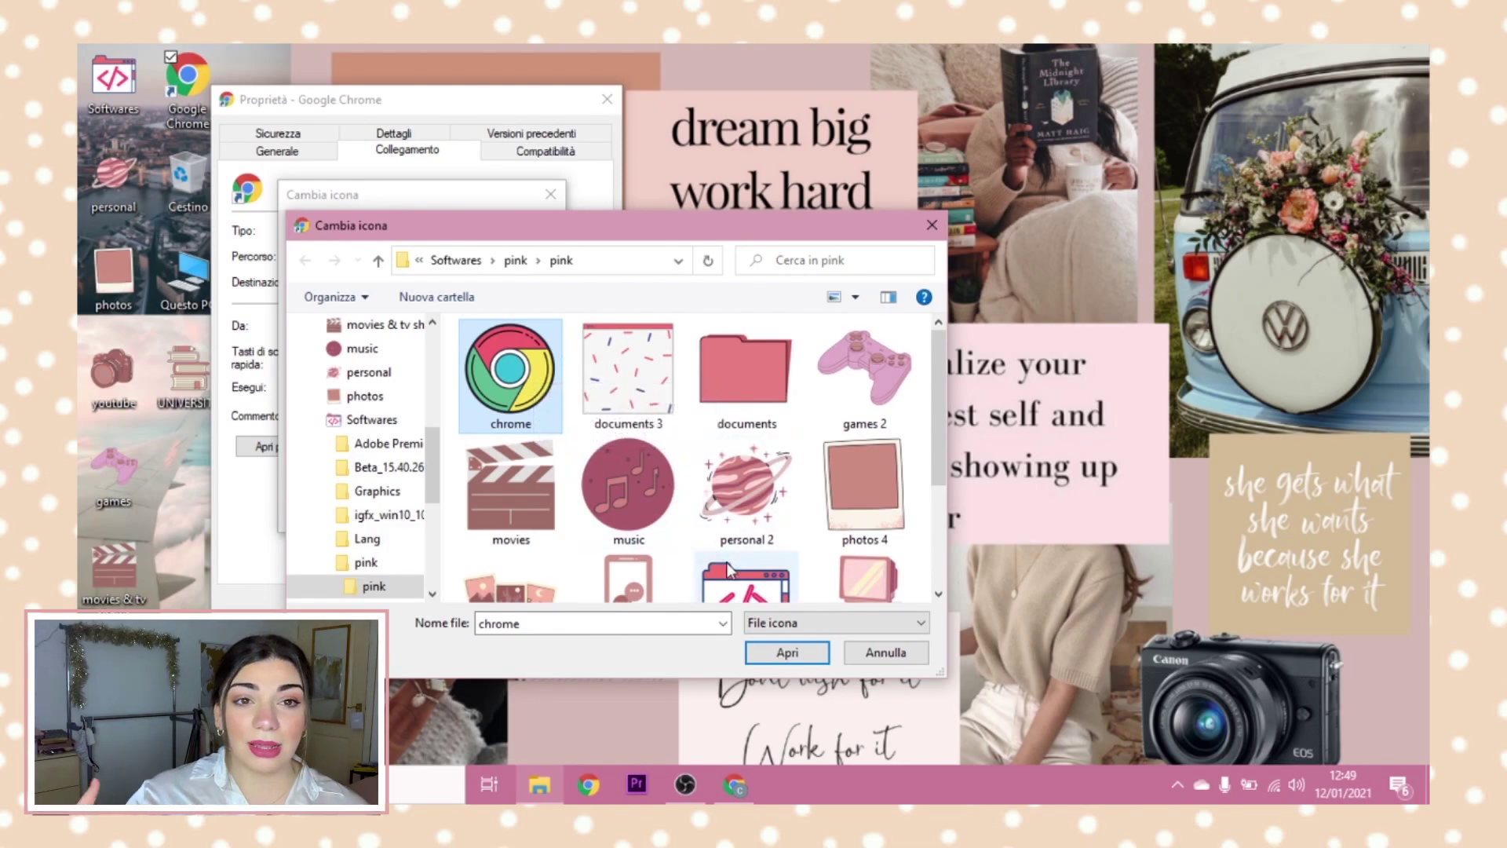
click(786, 653)
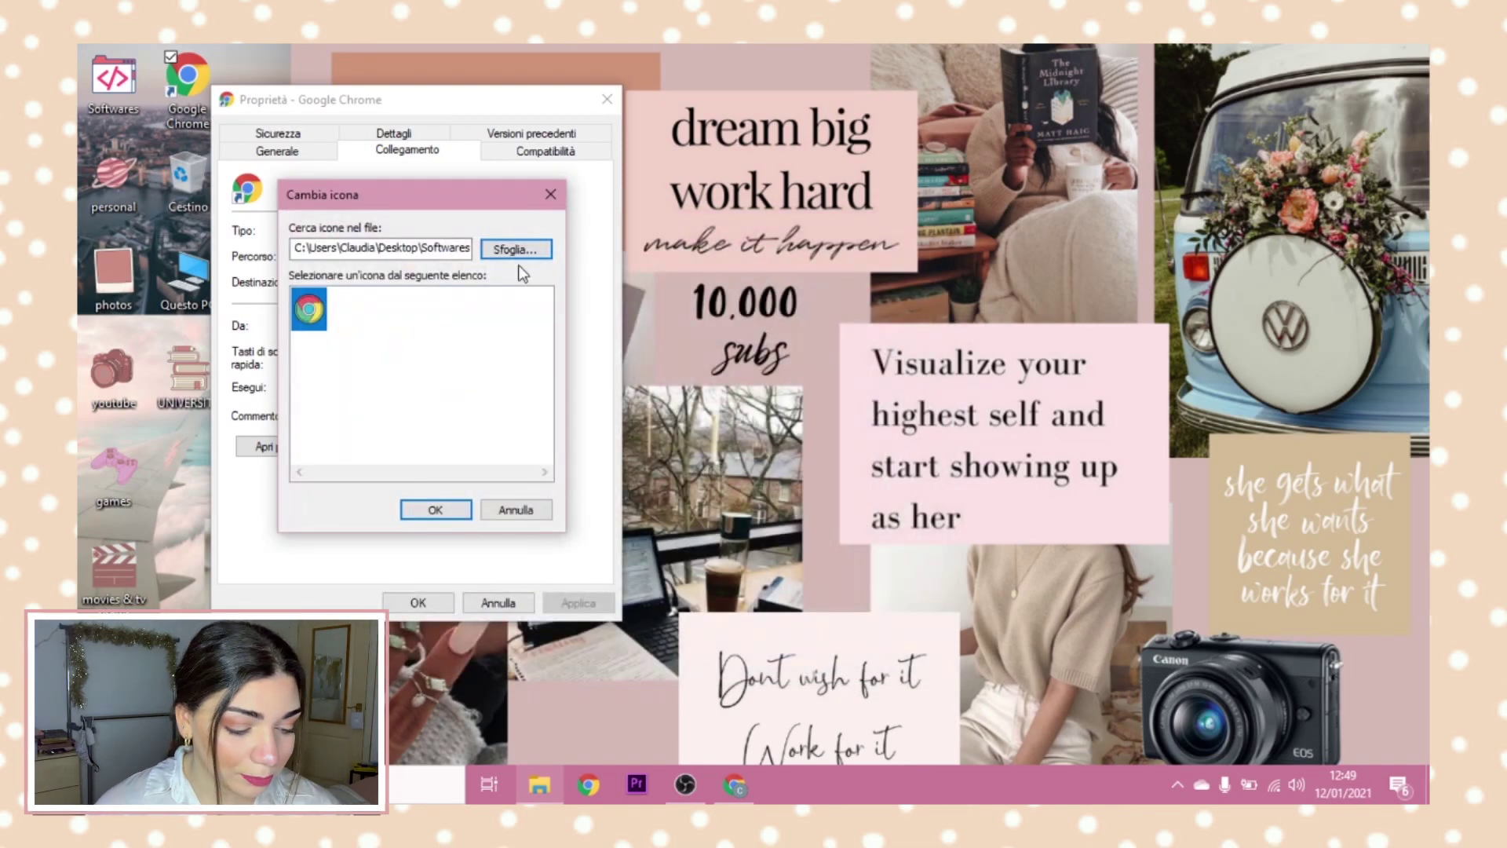
click(416, 510)
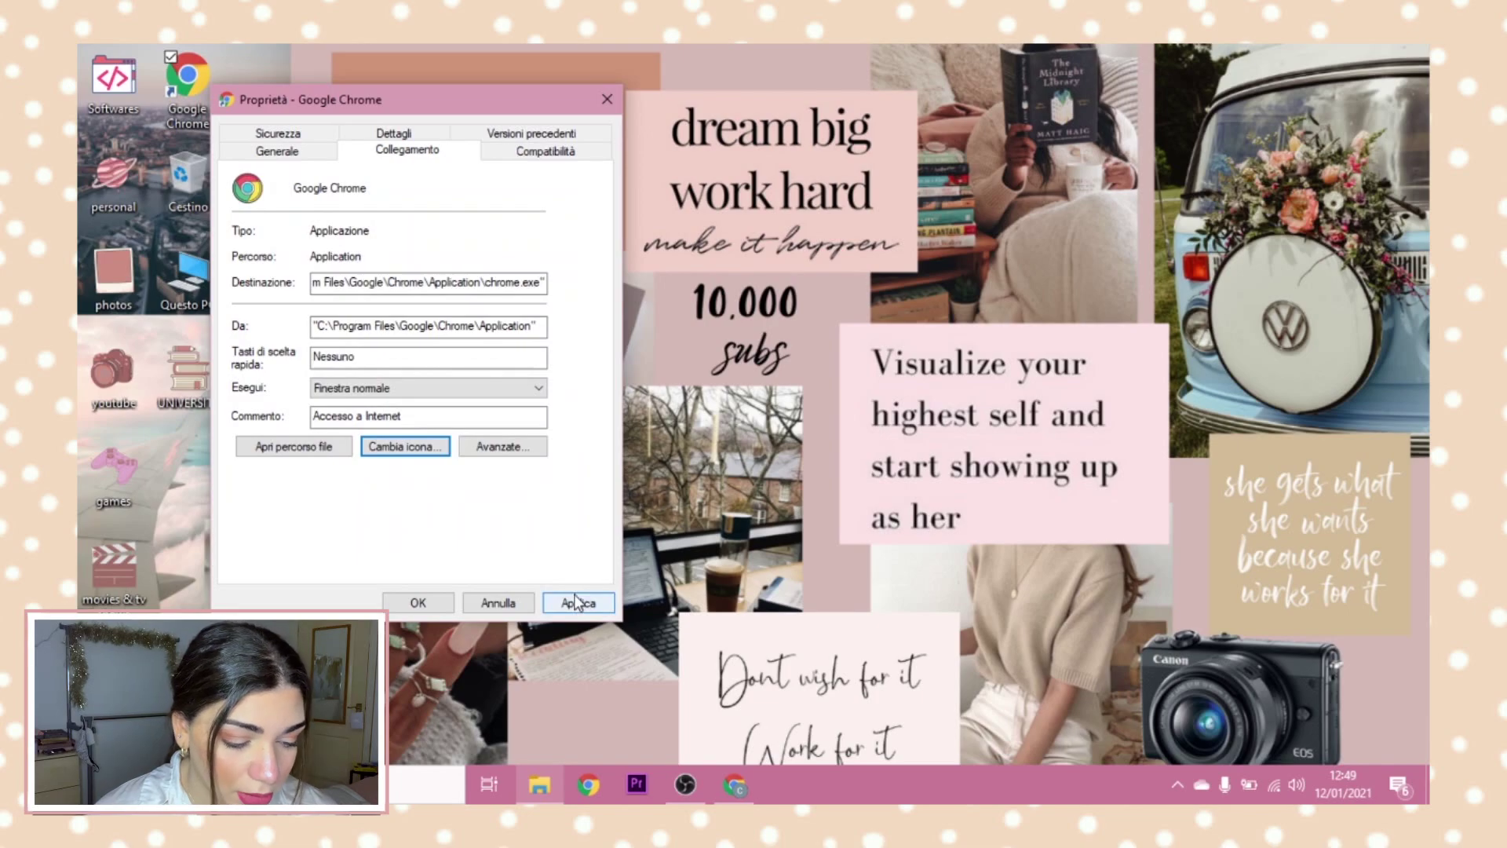
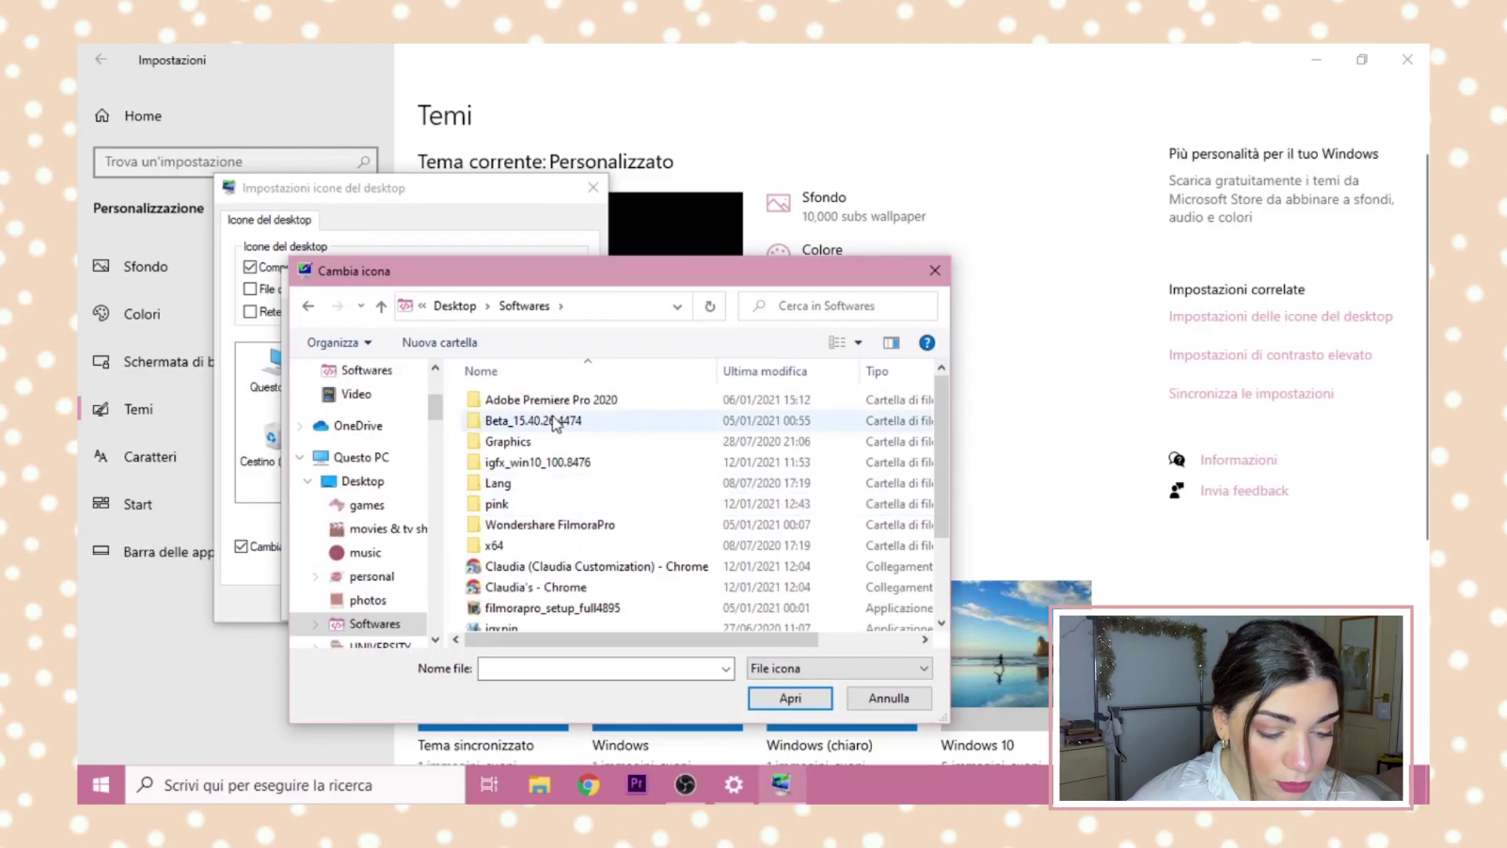
- Browse from Softwares to the inner pink folder in the icon file picker for the Questo PC desktop icon
double_click(500, 506)
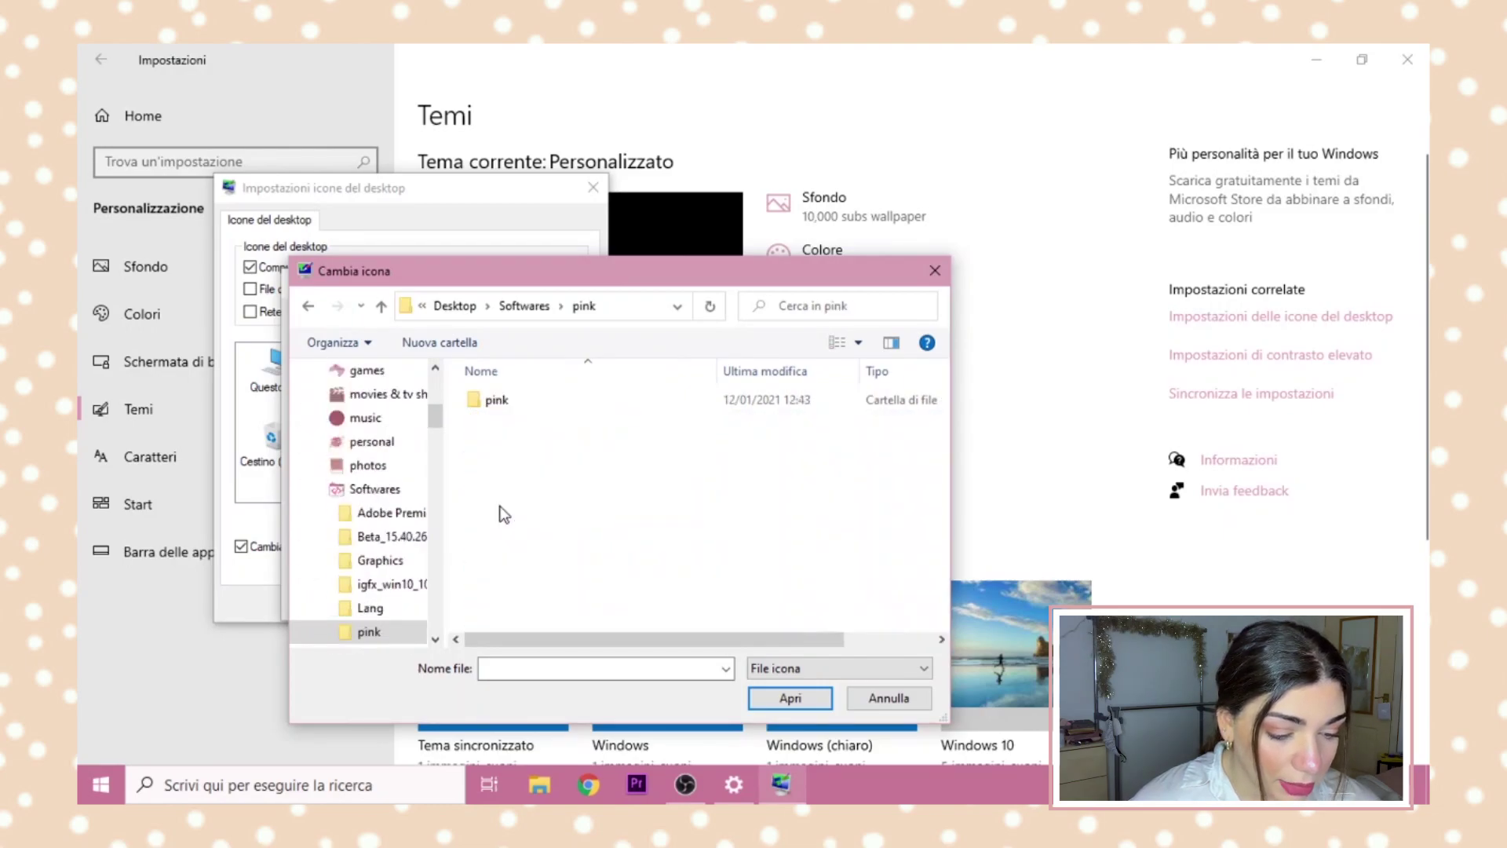
double_click(560, 404)
drag(591, 271, 710, 180)
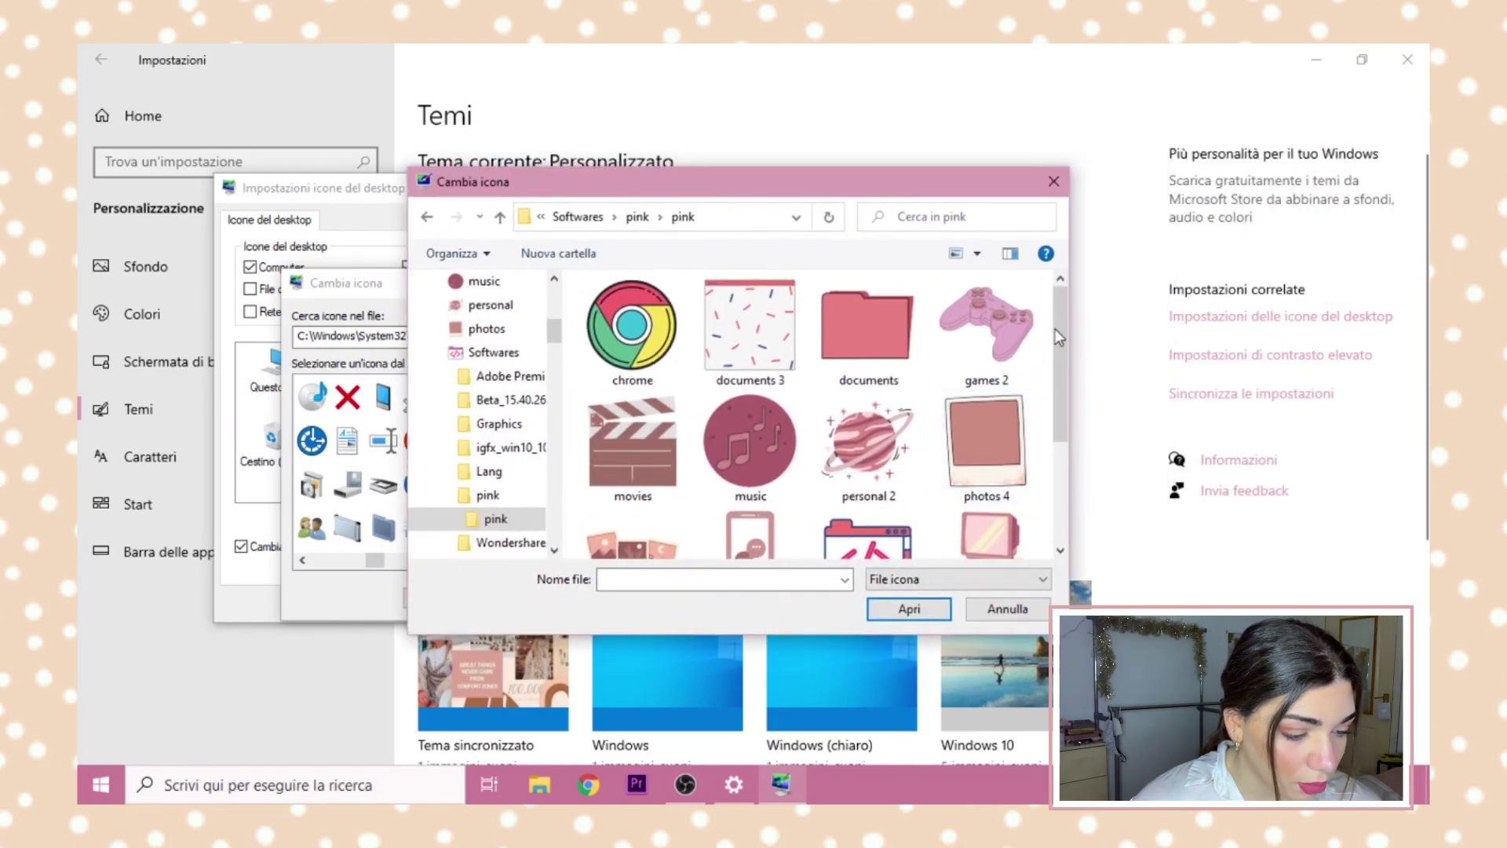
- Choose the this pc 2 icon and apply it to the Questo PC desktop icon
drag(1057, 357, 1058, 424)
click(967, 432)
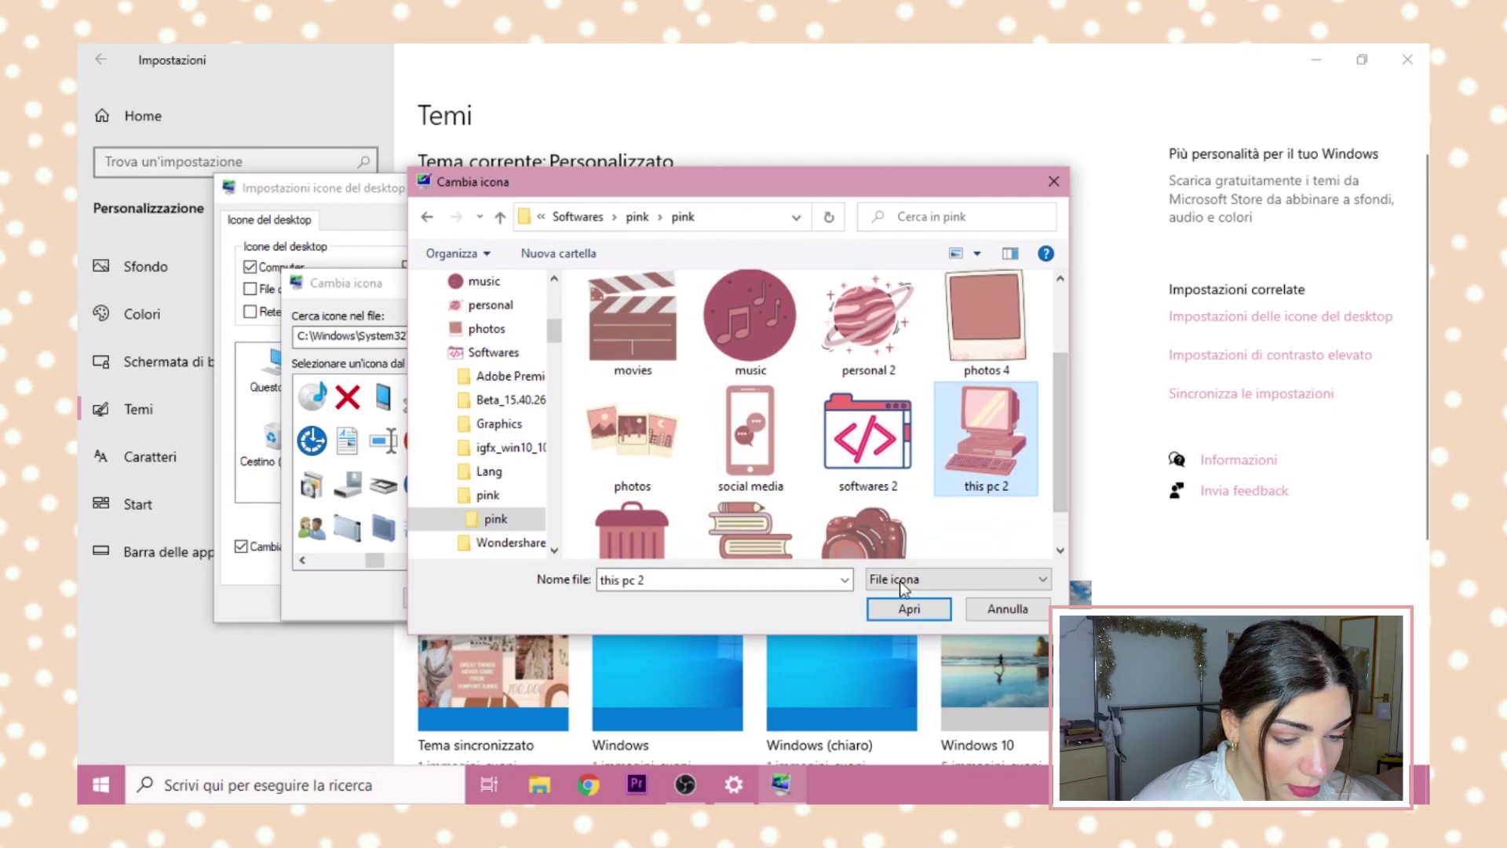
click(898, 613)
click(436, 599)
click(543, 602)
click(385, 606)
key(super+d)
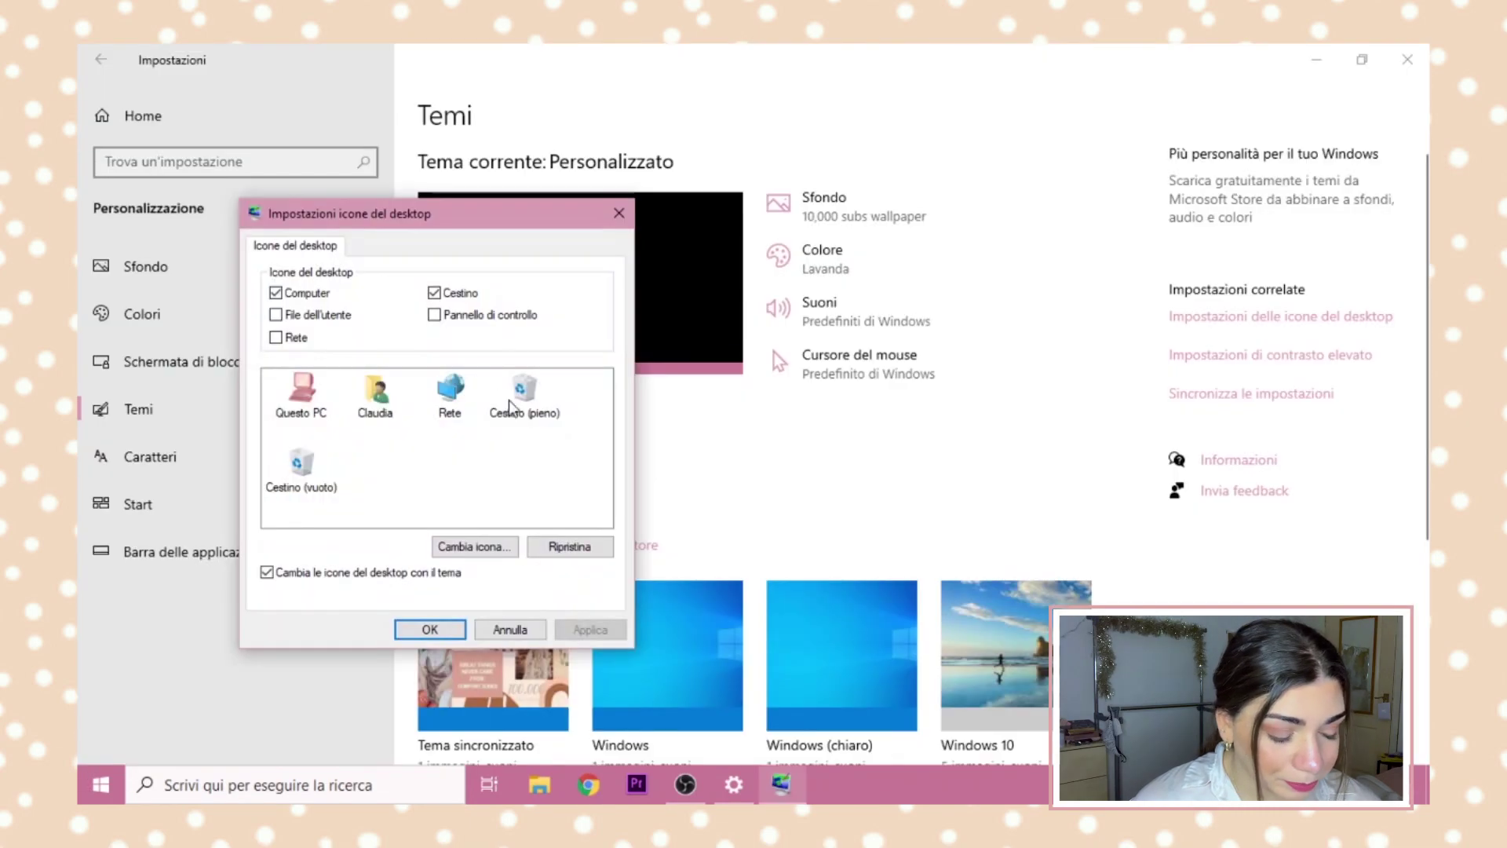
click(518, 401)
click(316, 471)
click(539, 413)
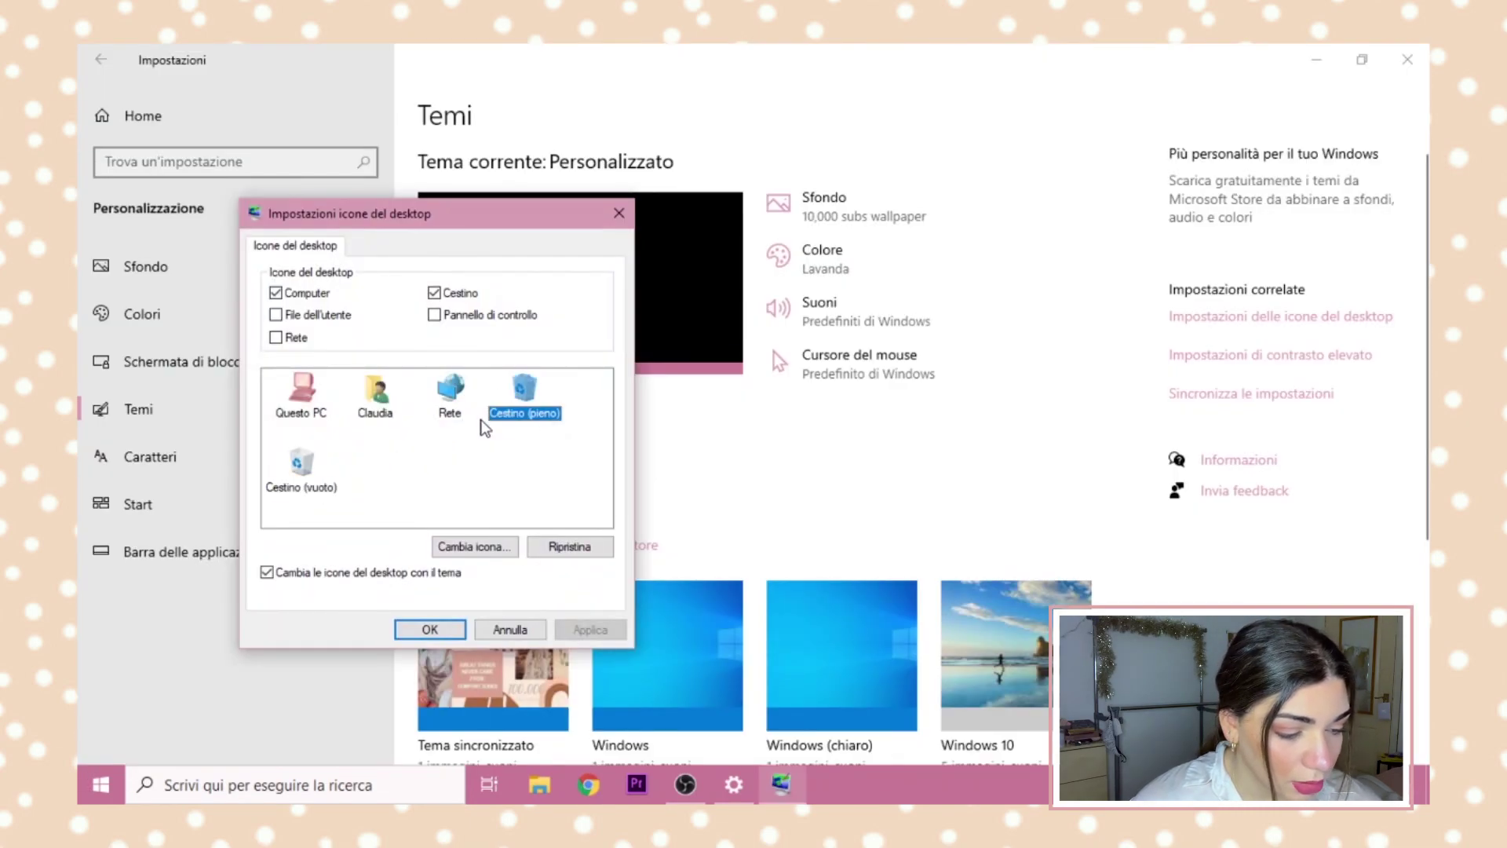
click(428, 479)
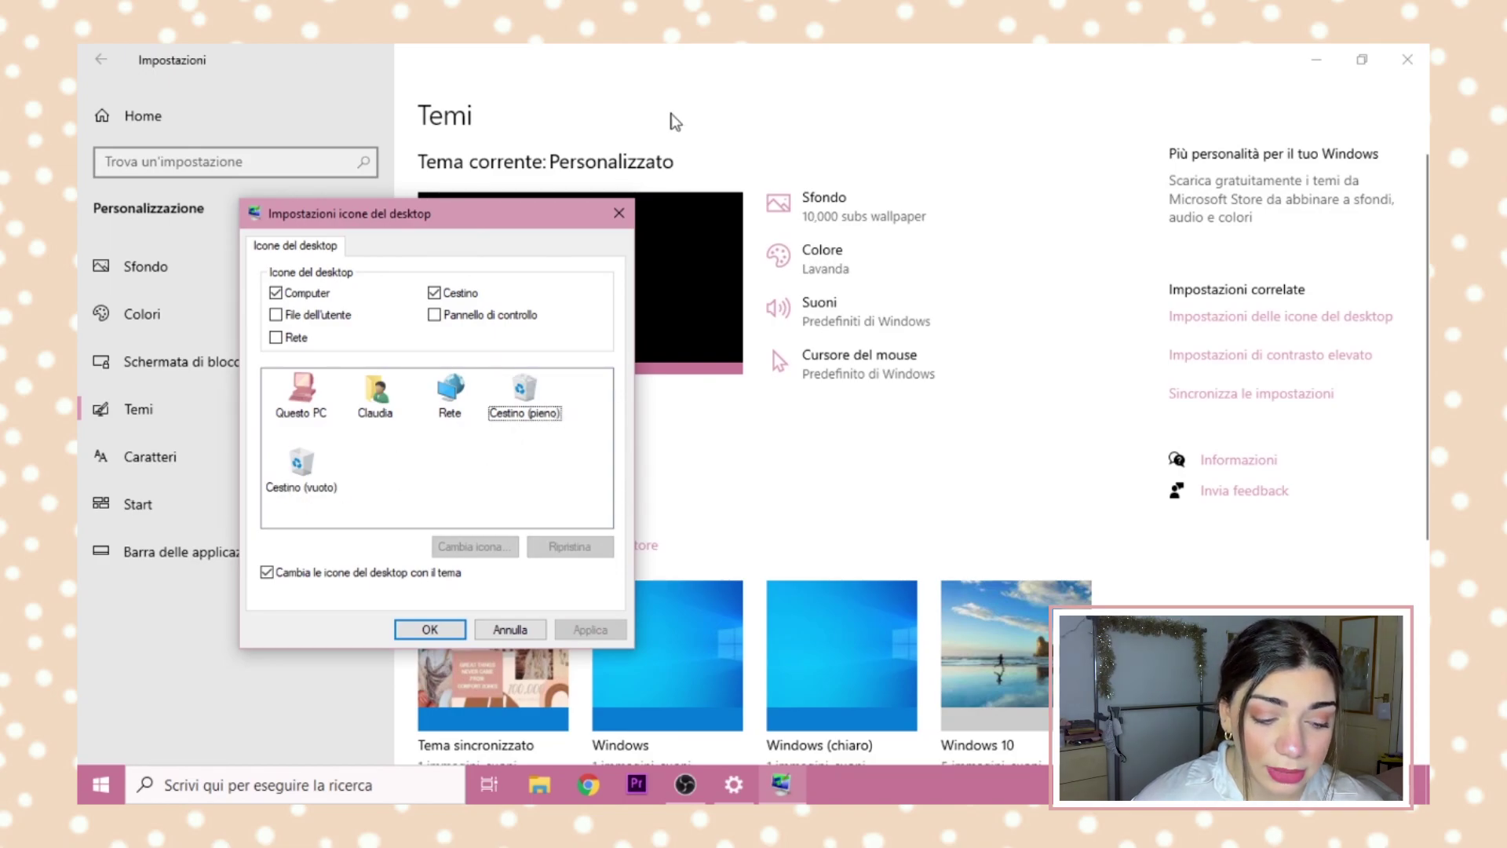
- Start changing the full Recycle Bin (Cestino pieno) icon and browse to Desktop > Softwares > pink > pink for the icon file
click(507, 391)
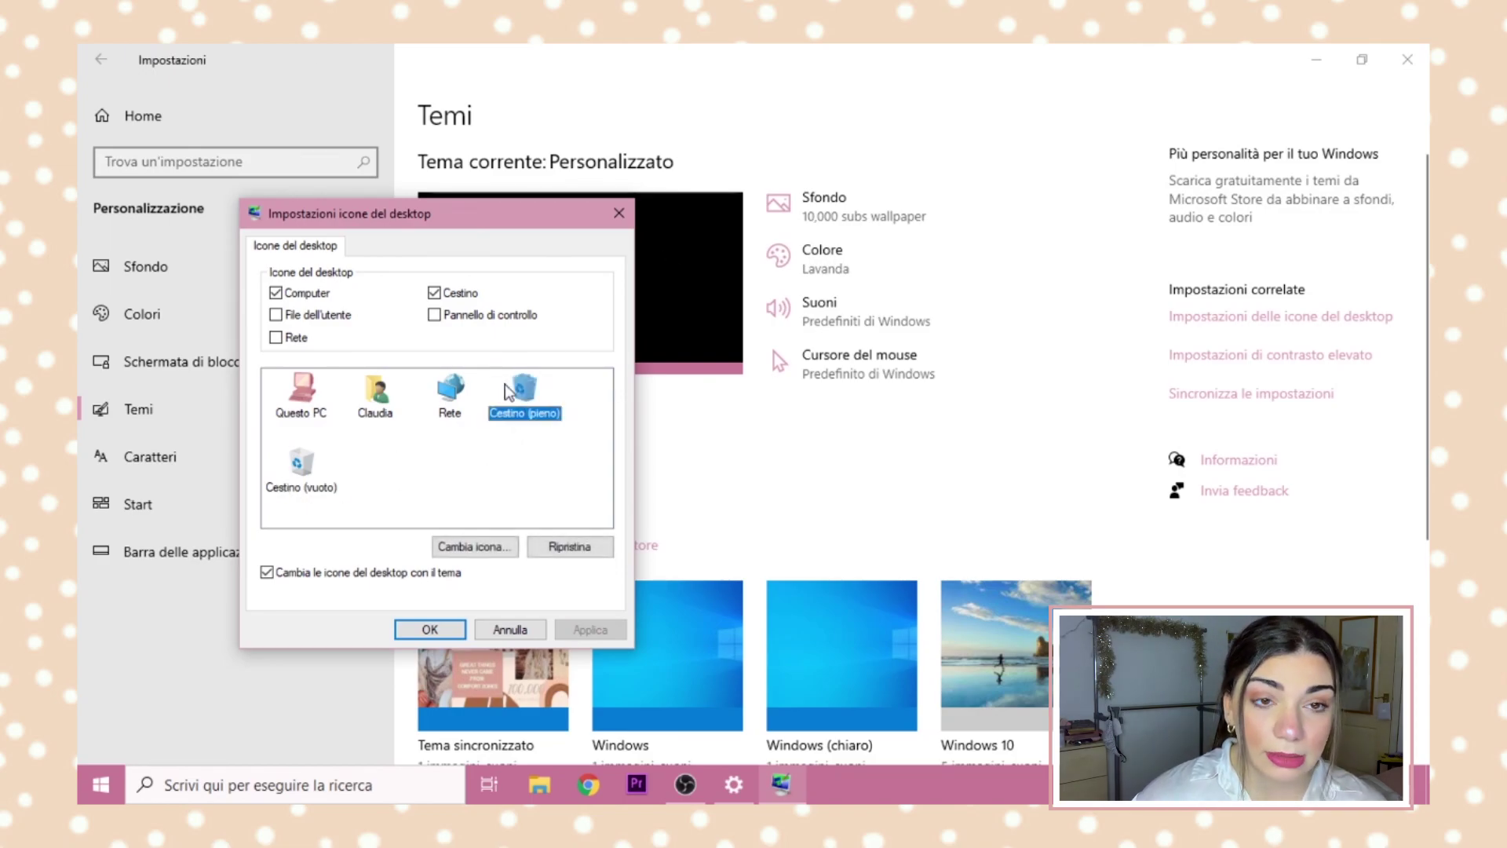
click(474, 547)
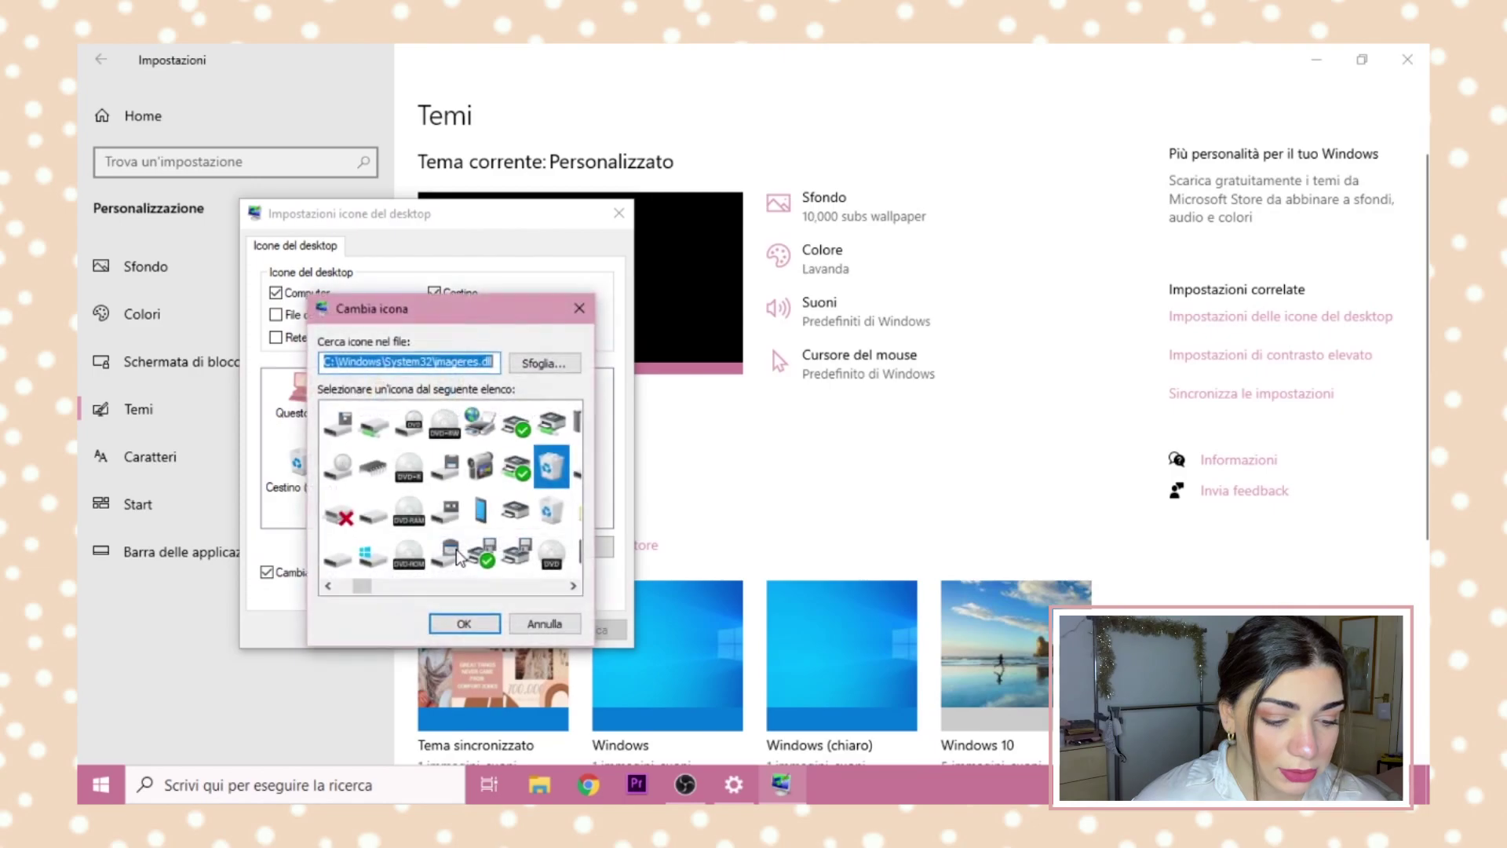
click(520, 363)
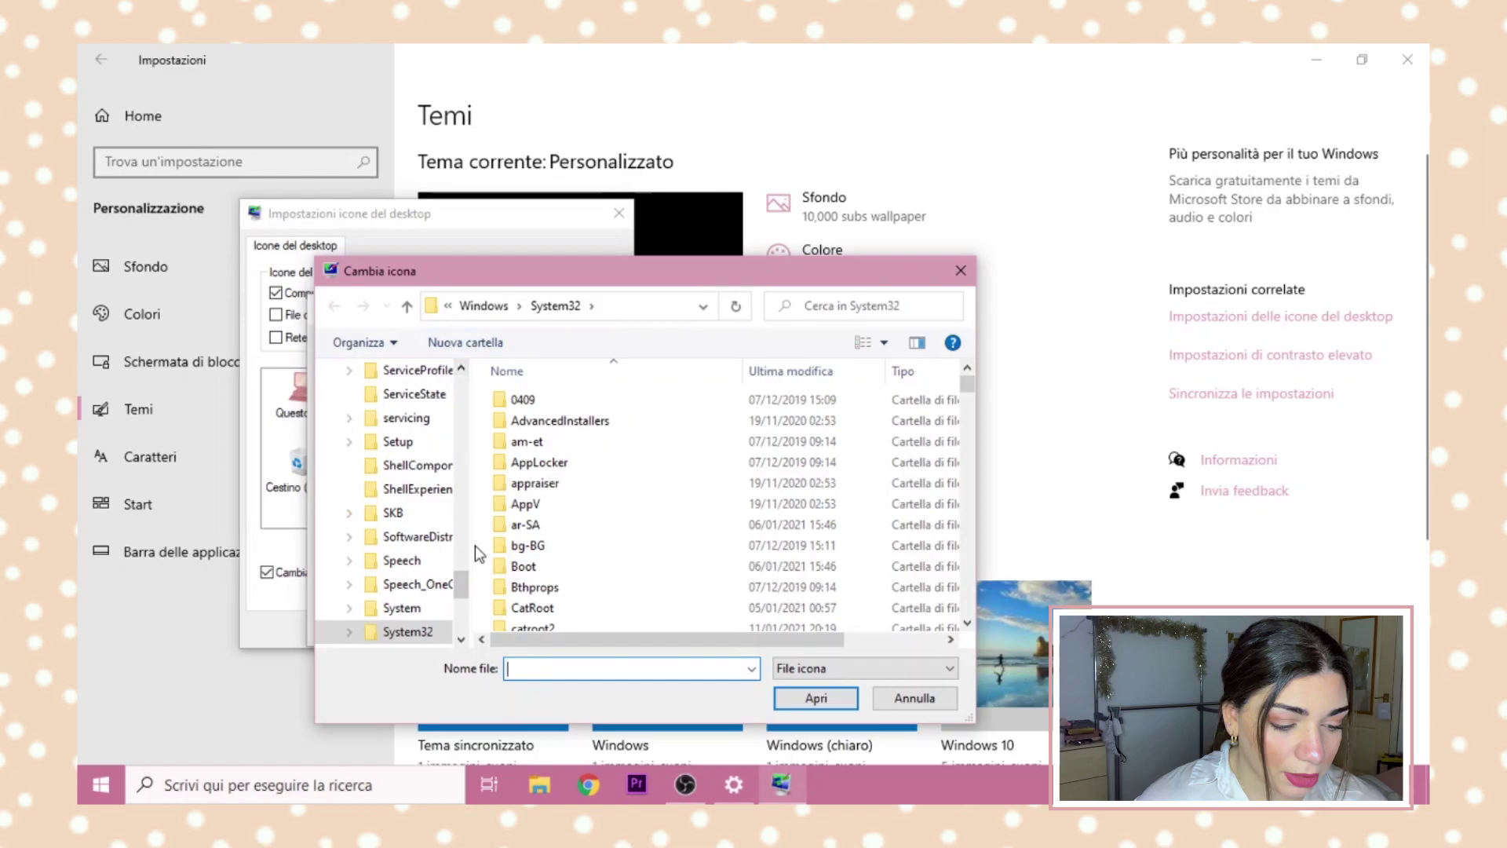
scroll(392, 503, up, 15)
click(393, 407)
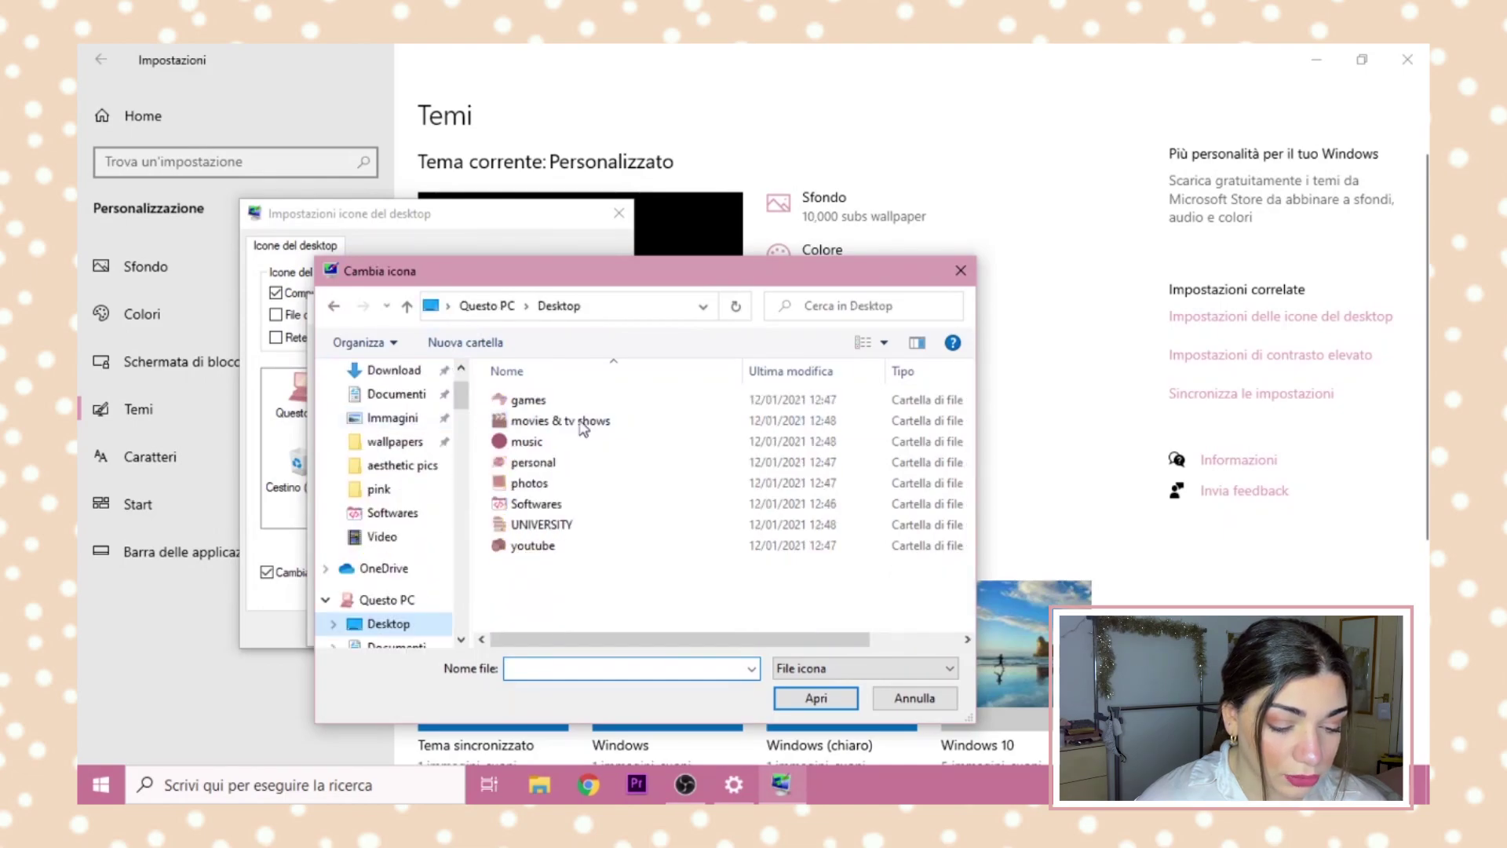
double_click(562, 510)
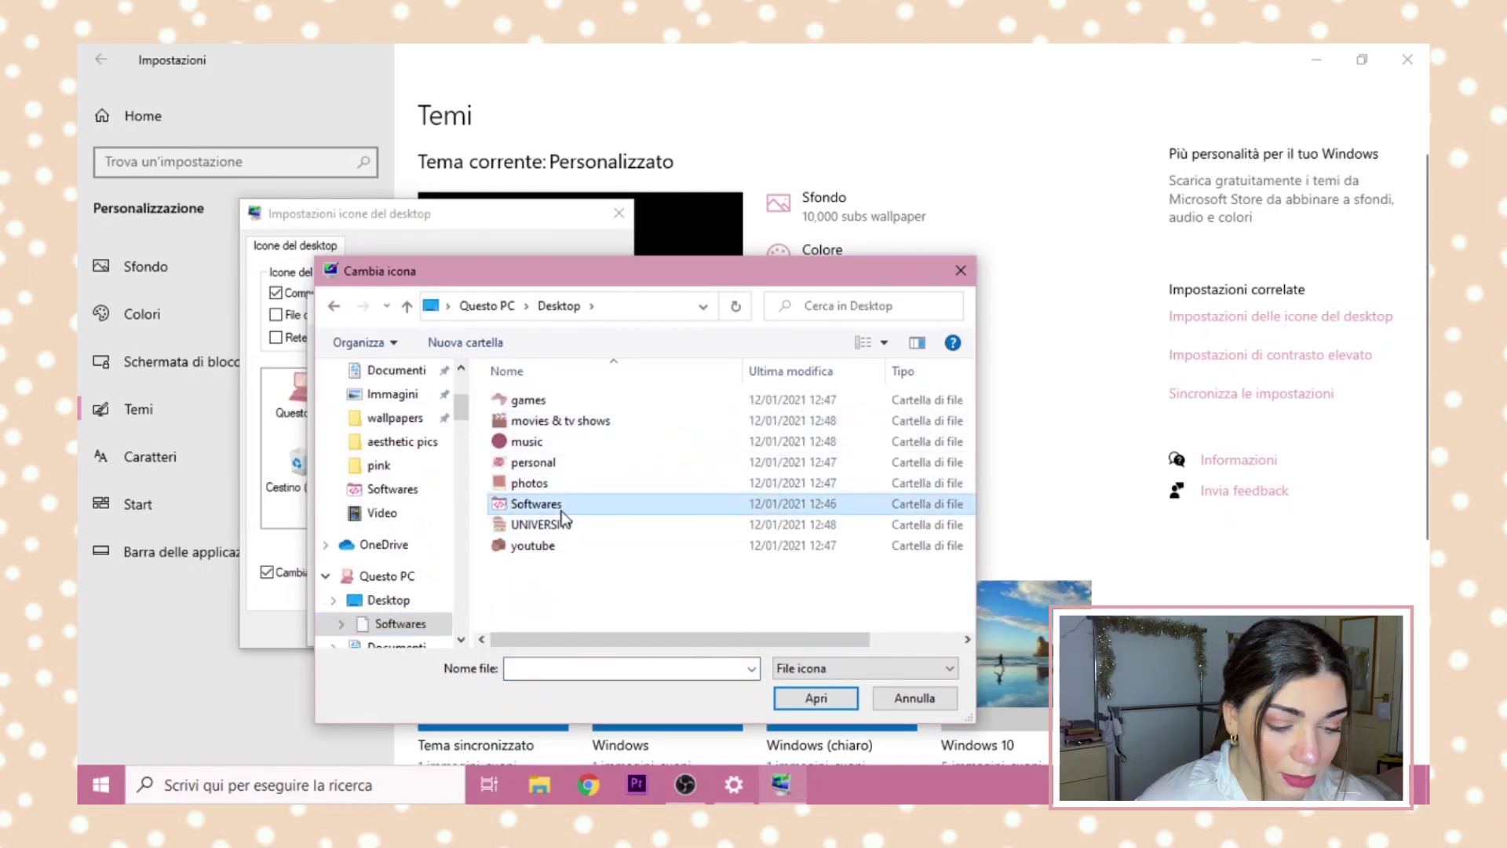
double_click(562, 506)
double_click(532, 405)
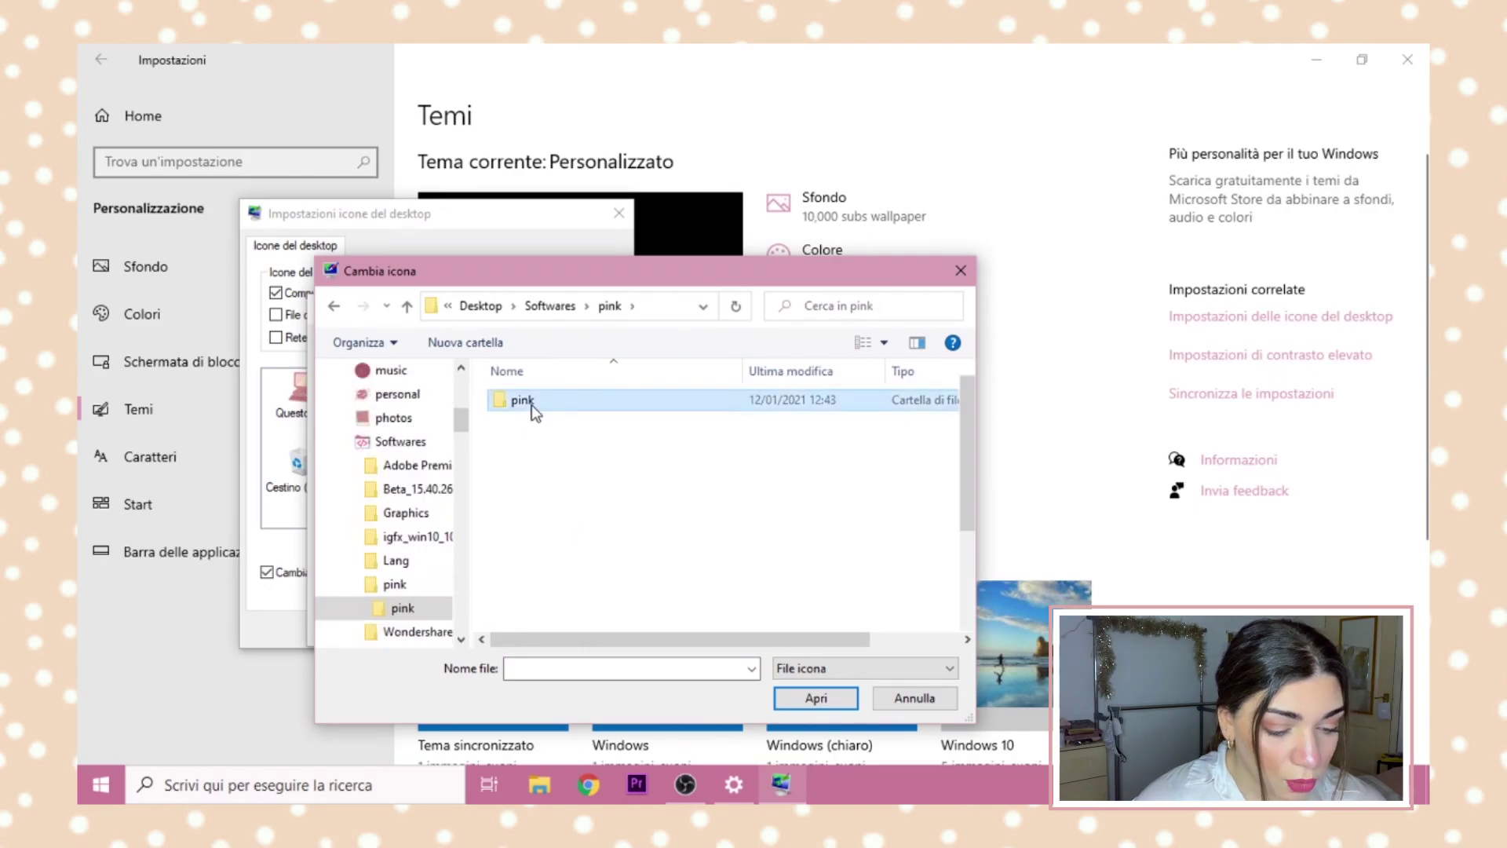
double_click(522, 401)
- Choose the trash icon and apply it to the full Recycle Bin (Cestino pieno)
drag(966, 480, 963, 578)
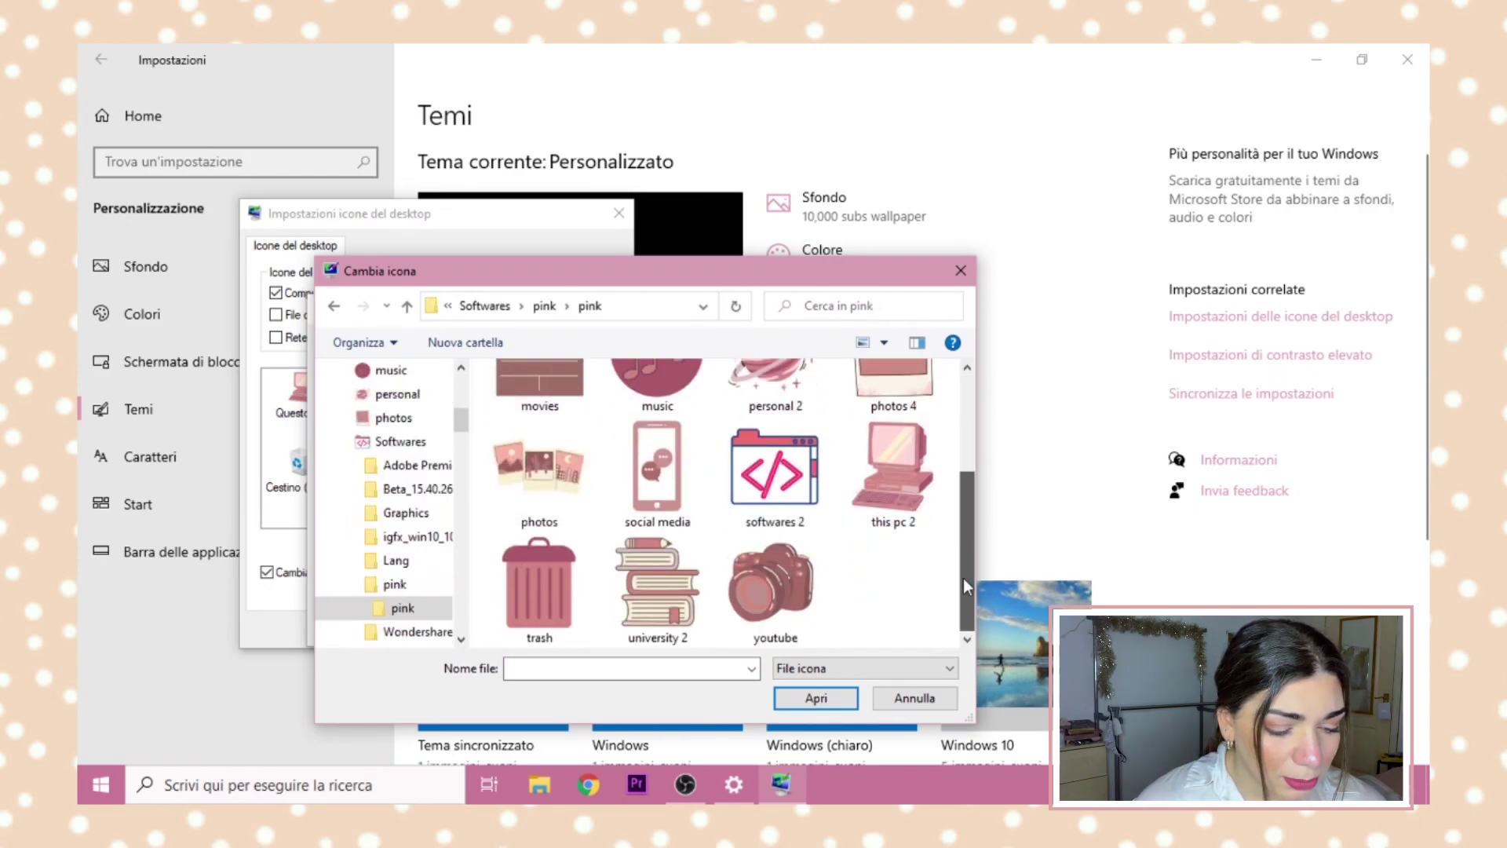
click(540, 588)
click(817, 698)
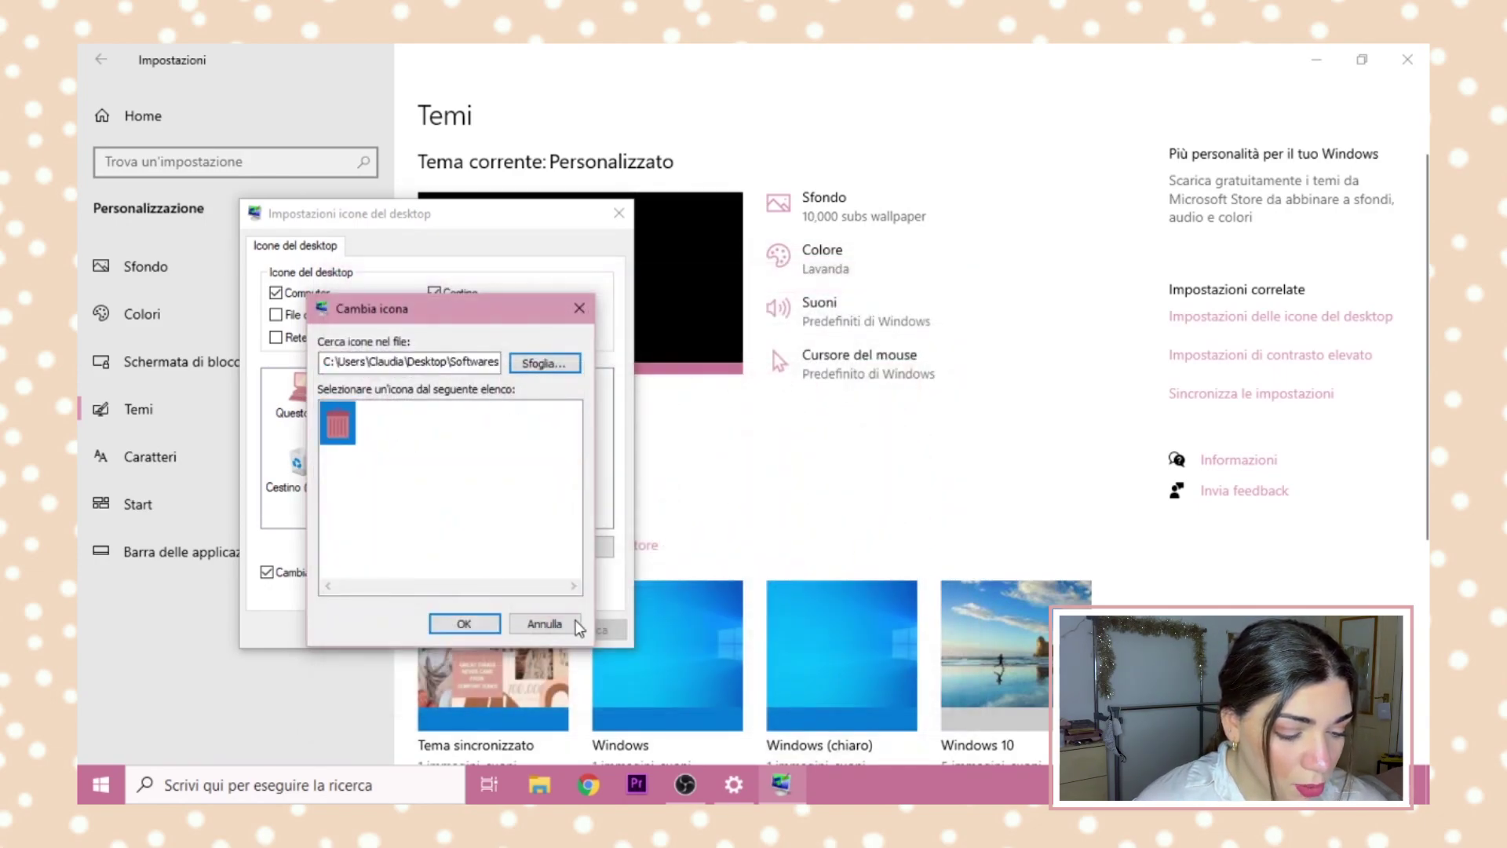
click(464, 623)
click(590, 631)
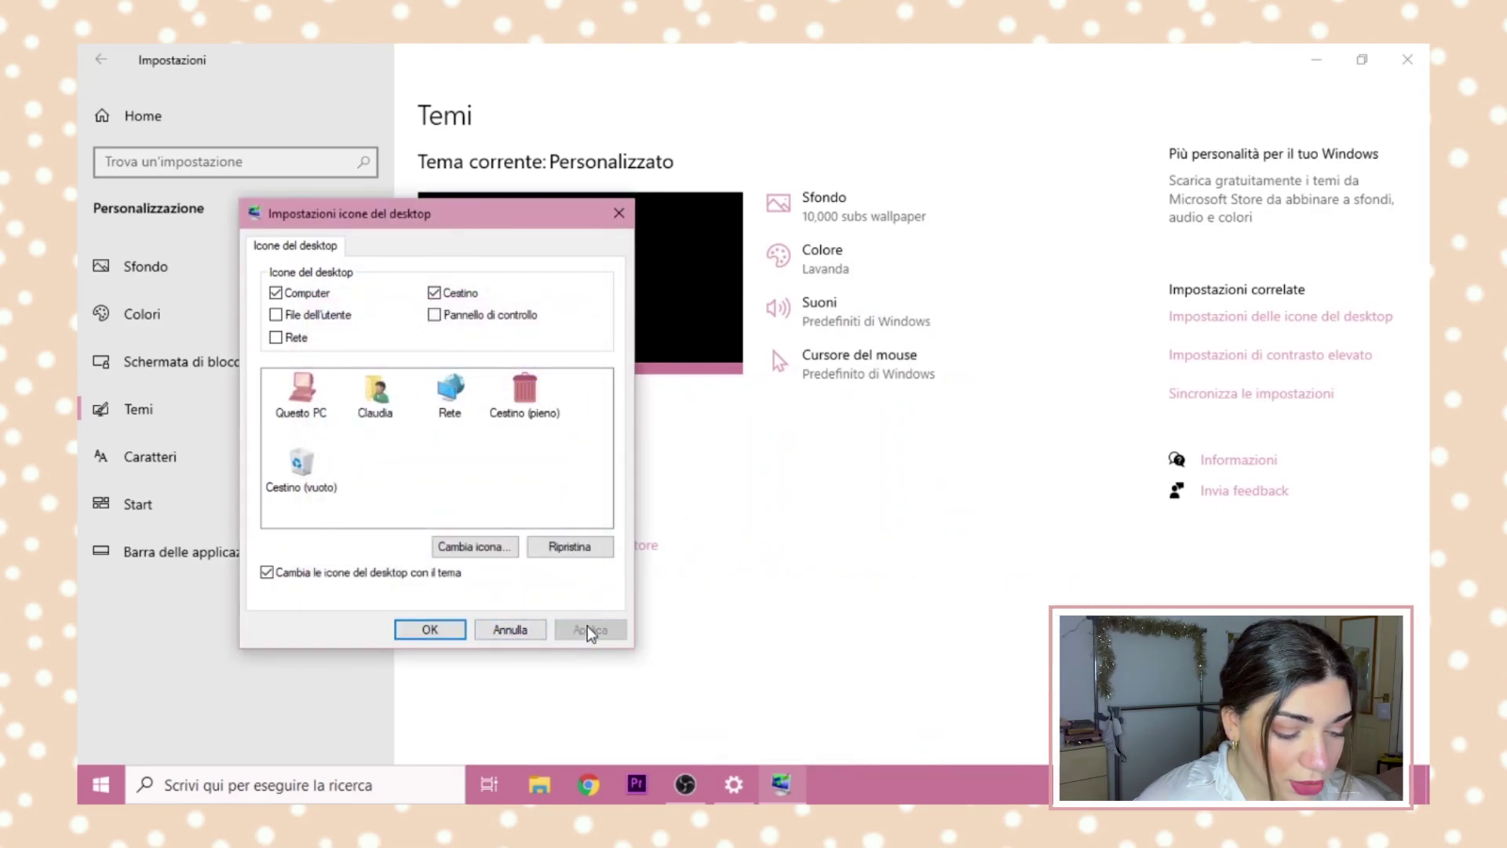
- Start browsing for a custom icon file for the empty Recycle Bin (Cestino vuoto)
click(306, 465)
click(499, 549)
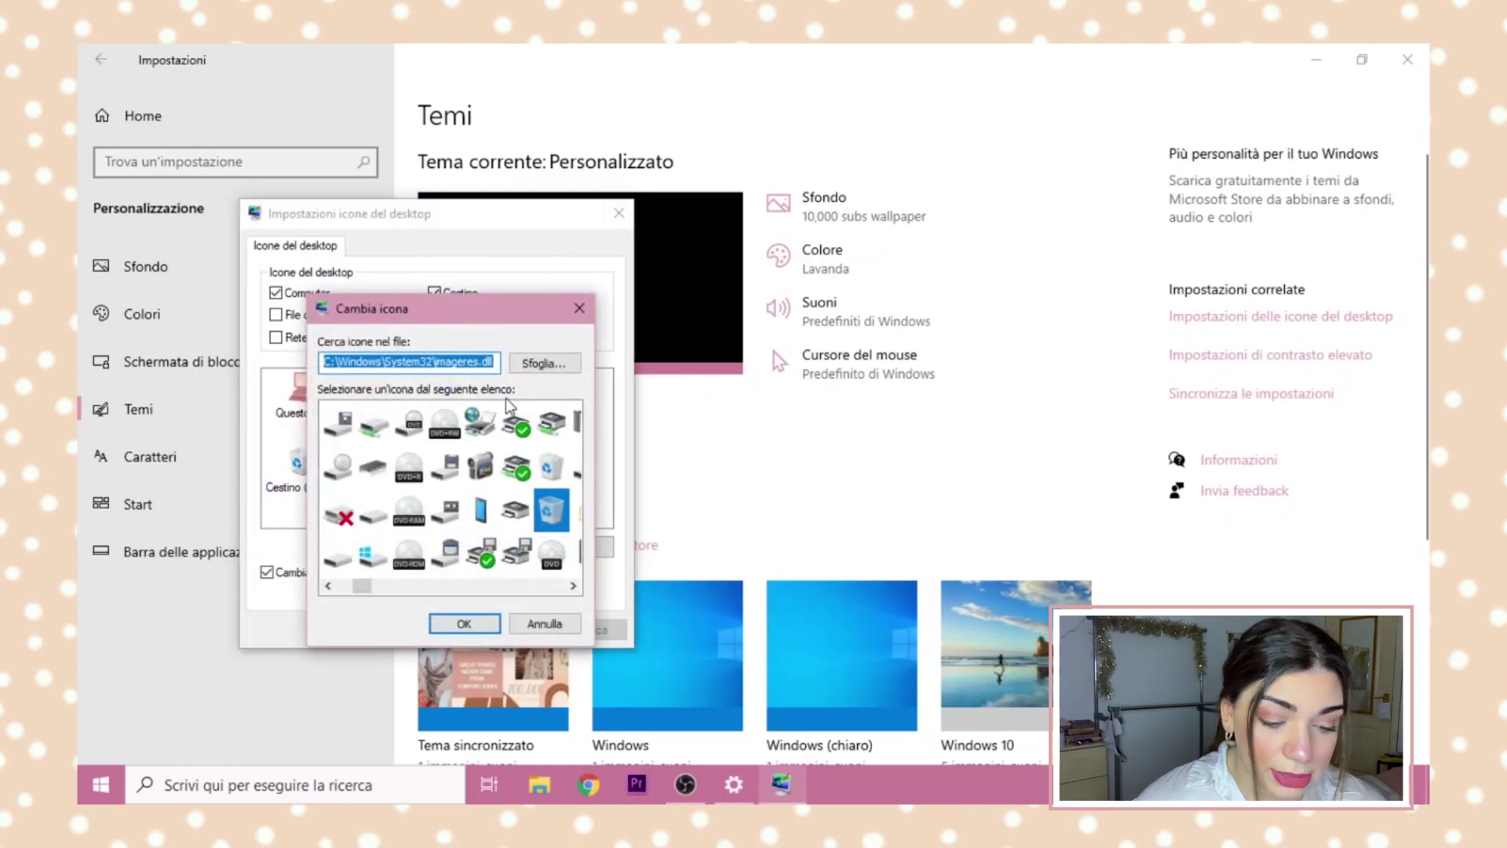
click(547, 360)
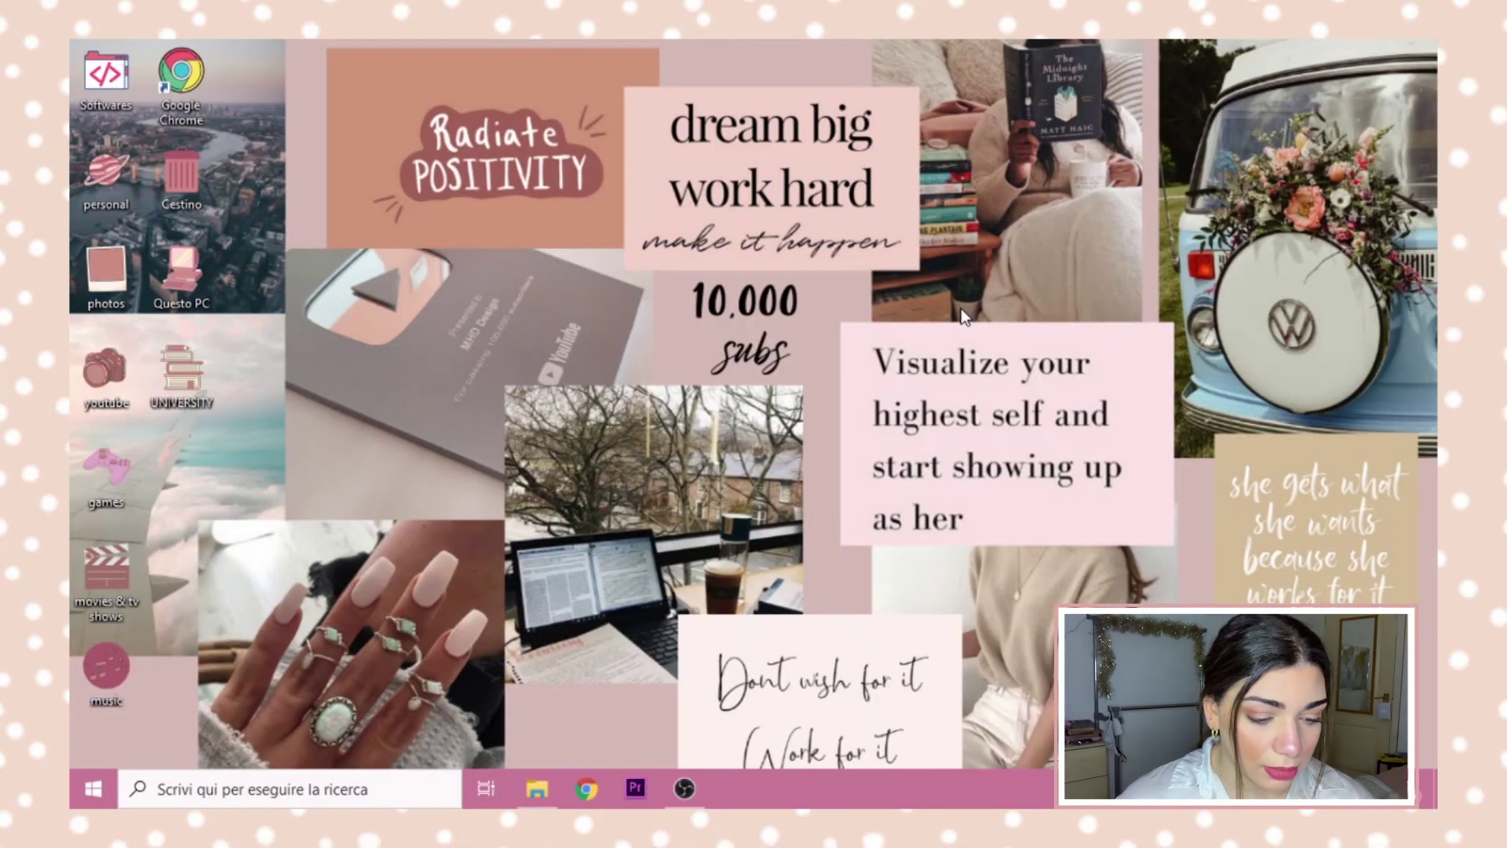
- Search Windows for "microso", open Microsoft Edge and maximize its window
key(super)
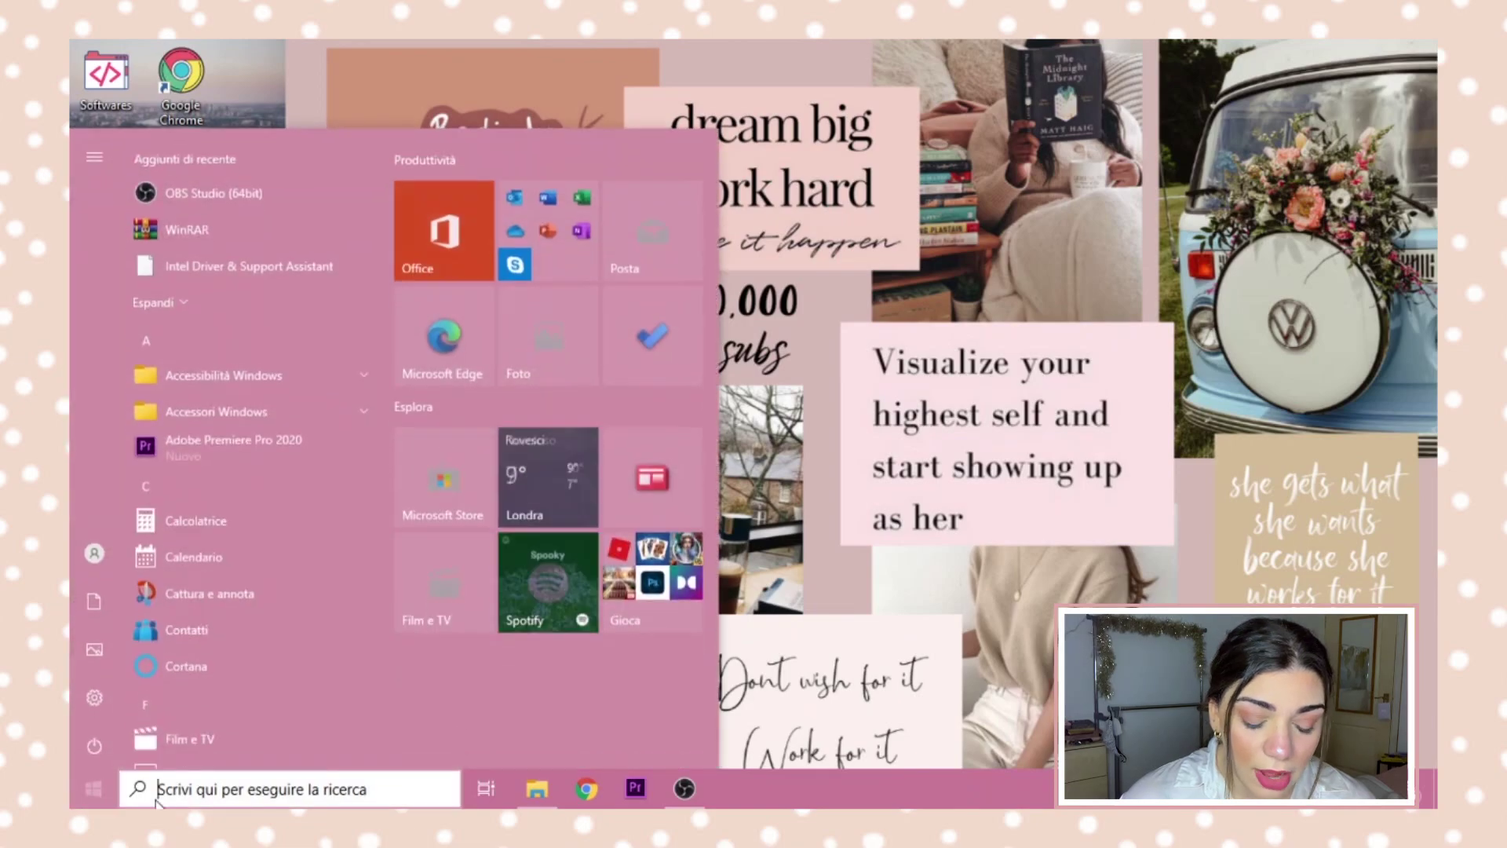
text(mi)
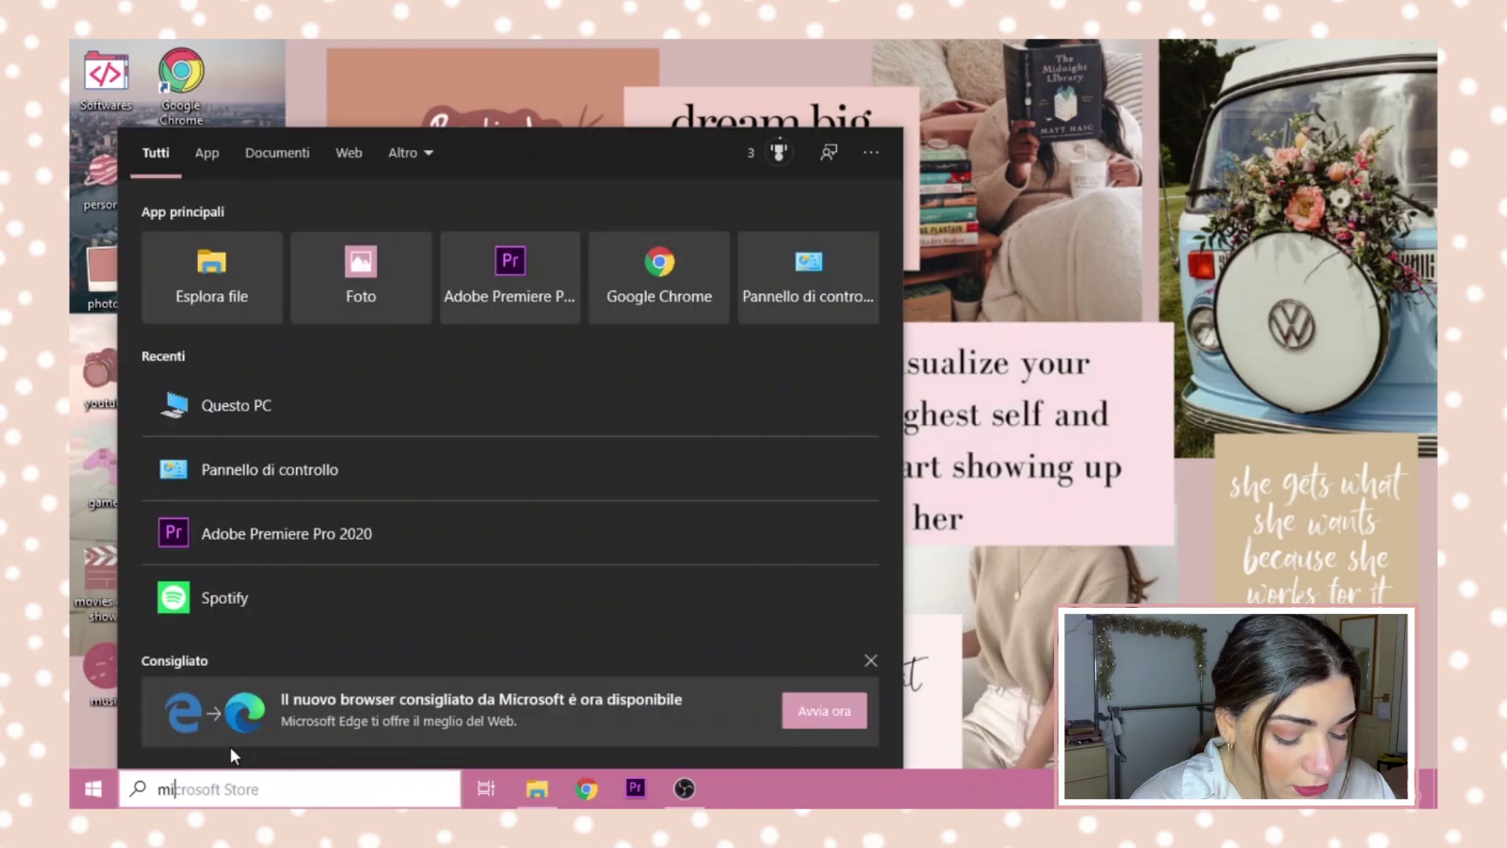
text(croso)
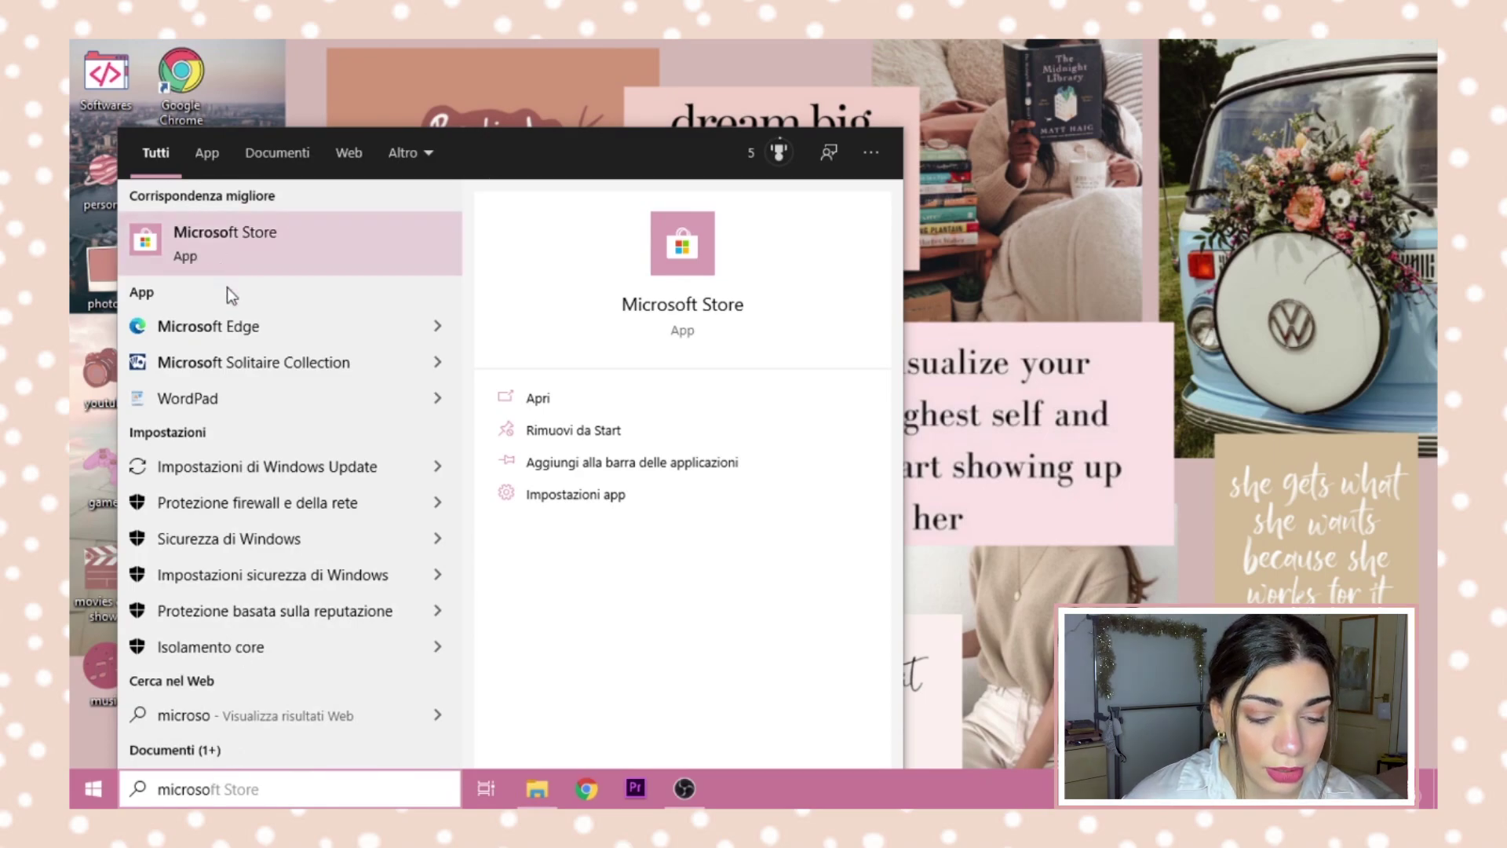
click(239, 326)
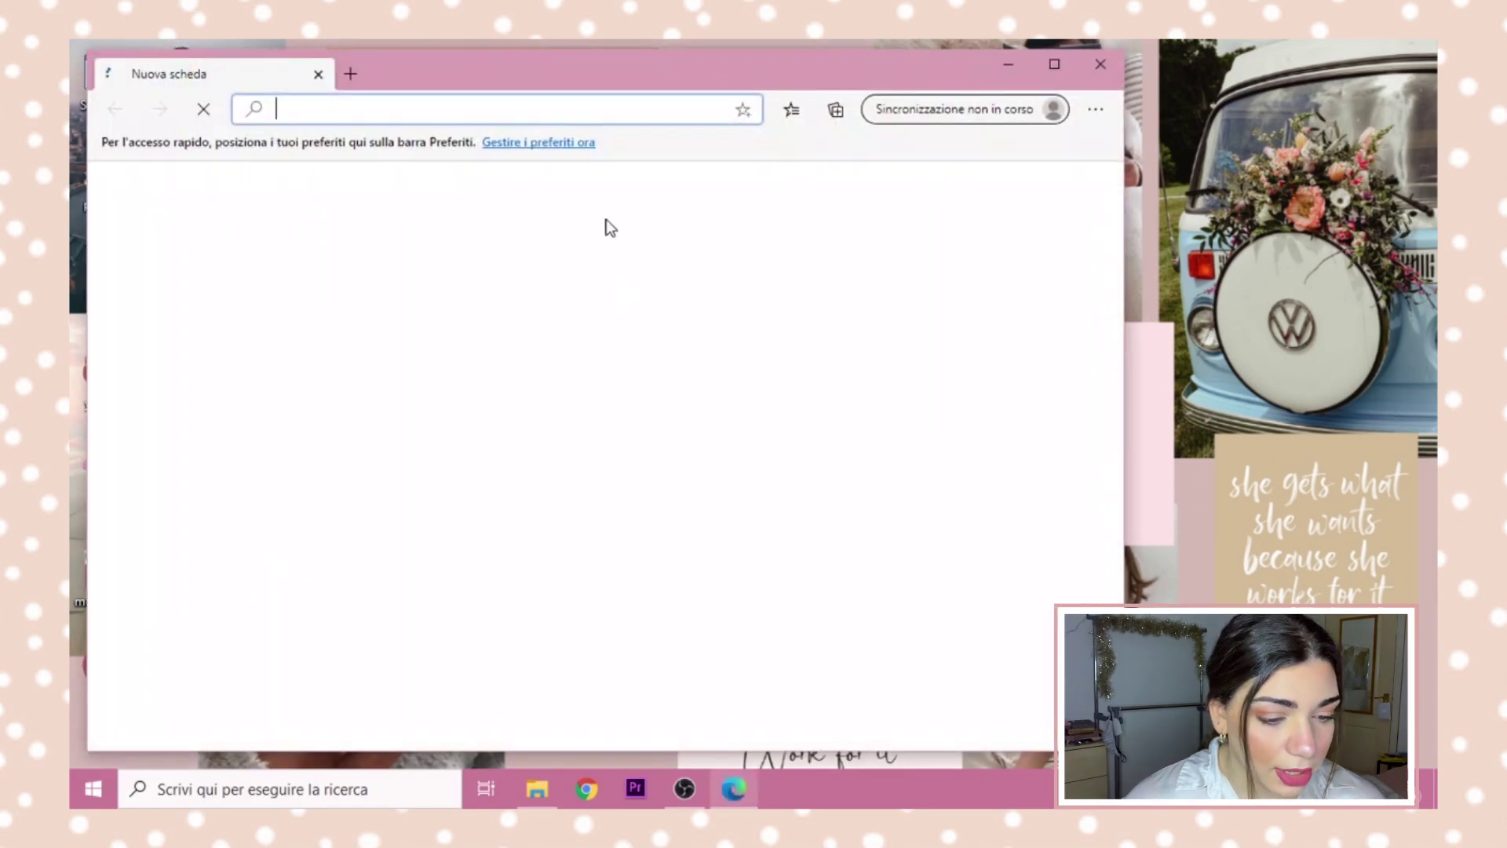
double_click(587, 85)
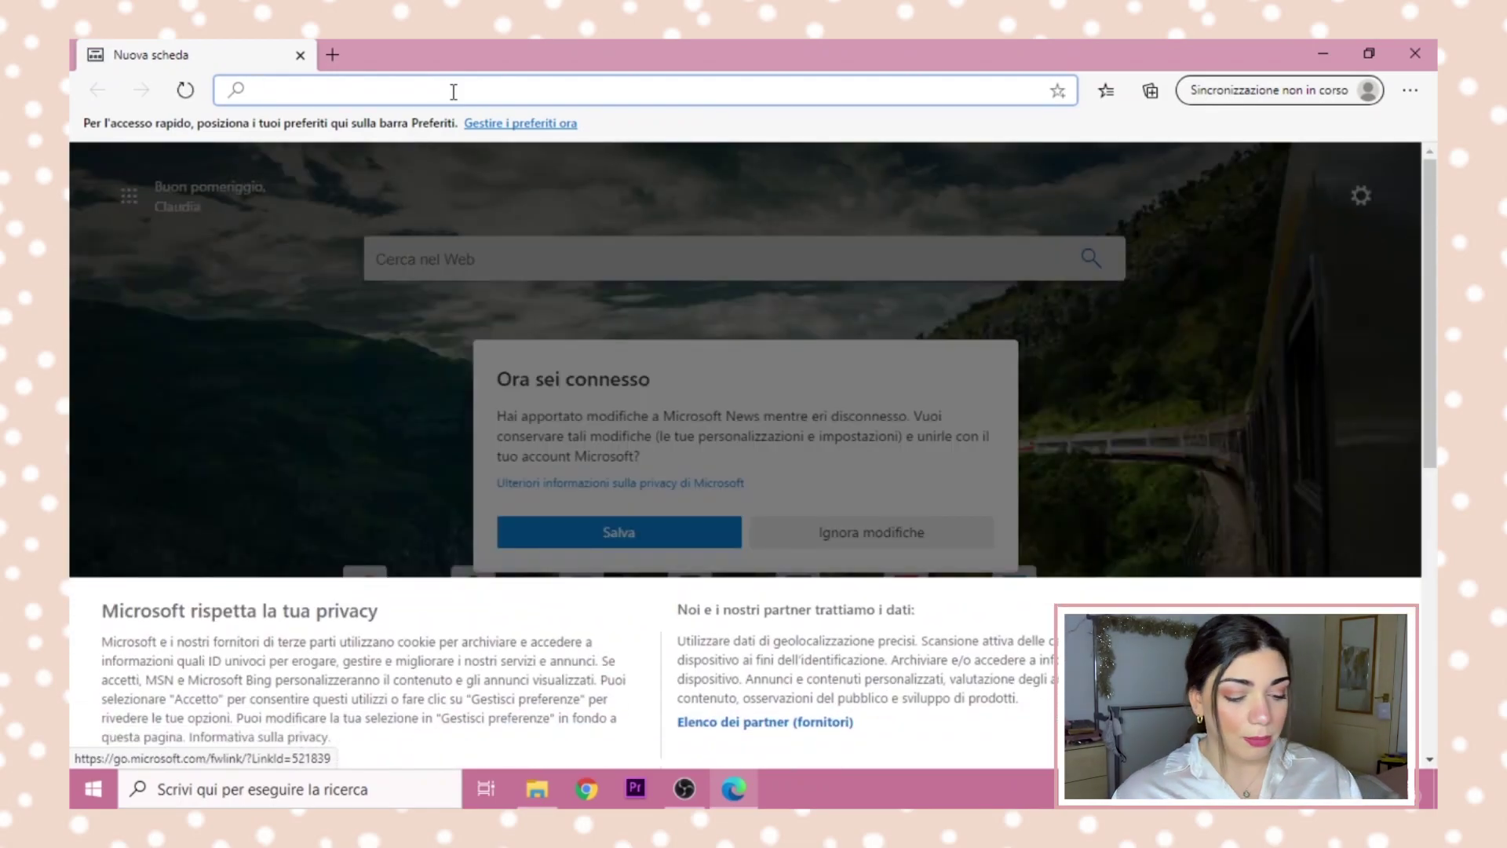
- Go to gmail.com and install the site as an app named Gmail
text(gmail.com)
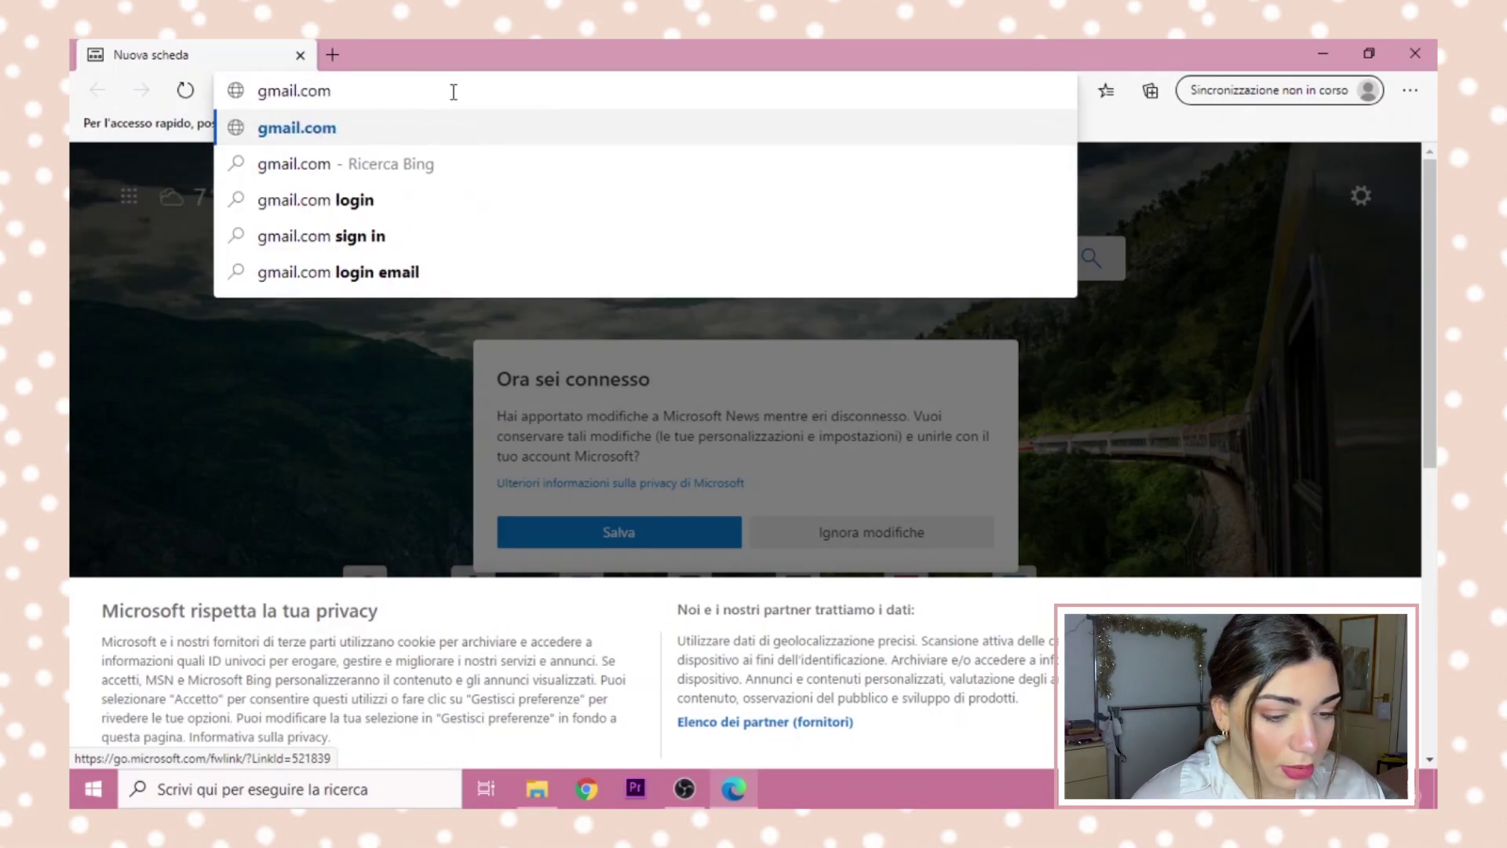
key(Return)
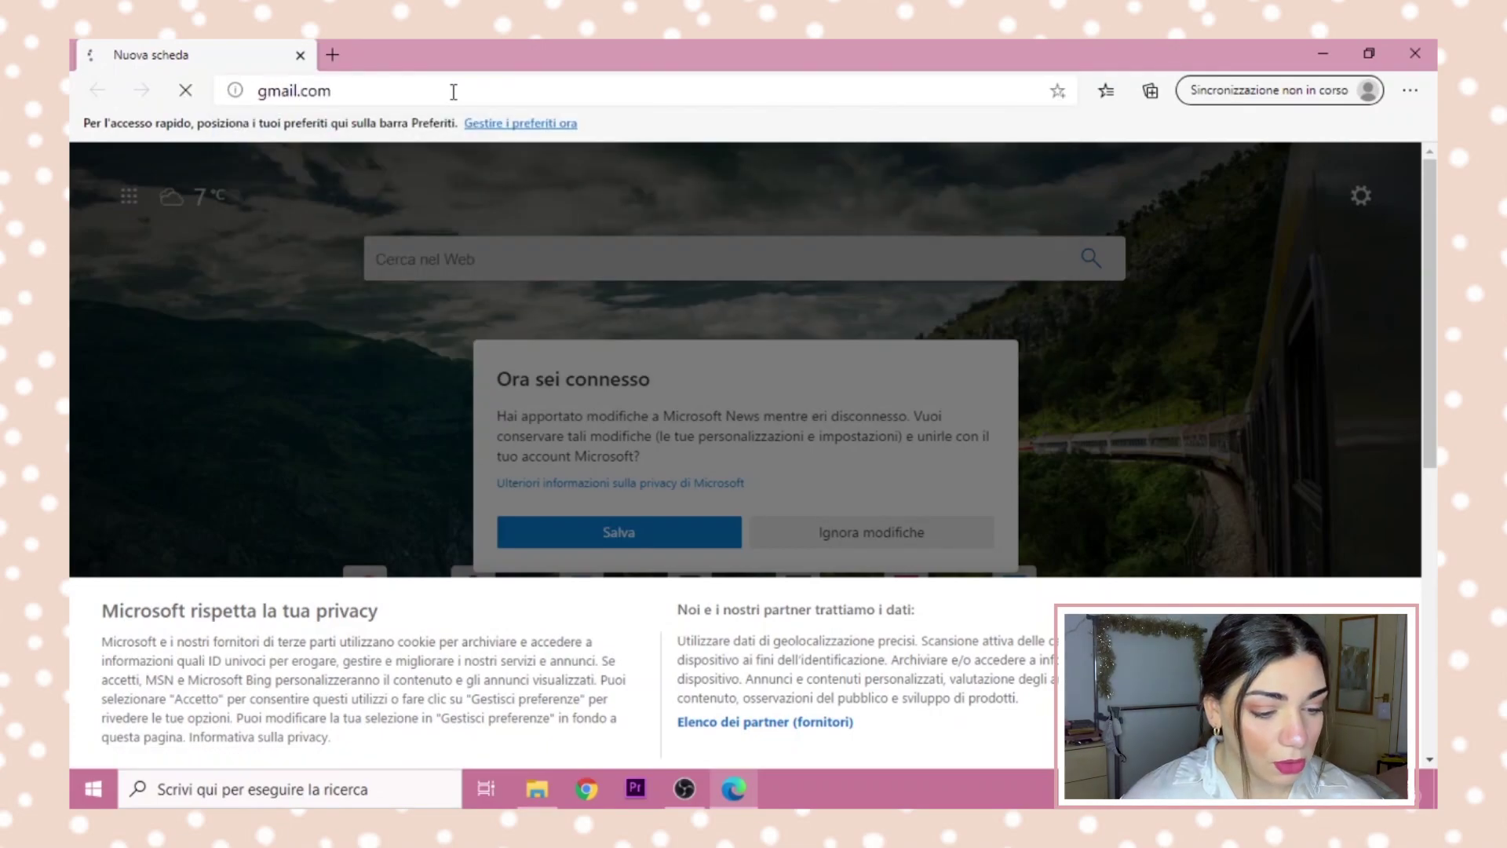
click(1407, 97)
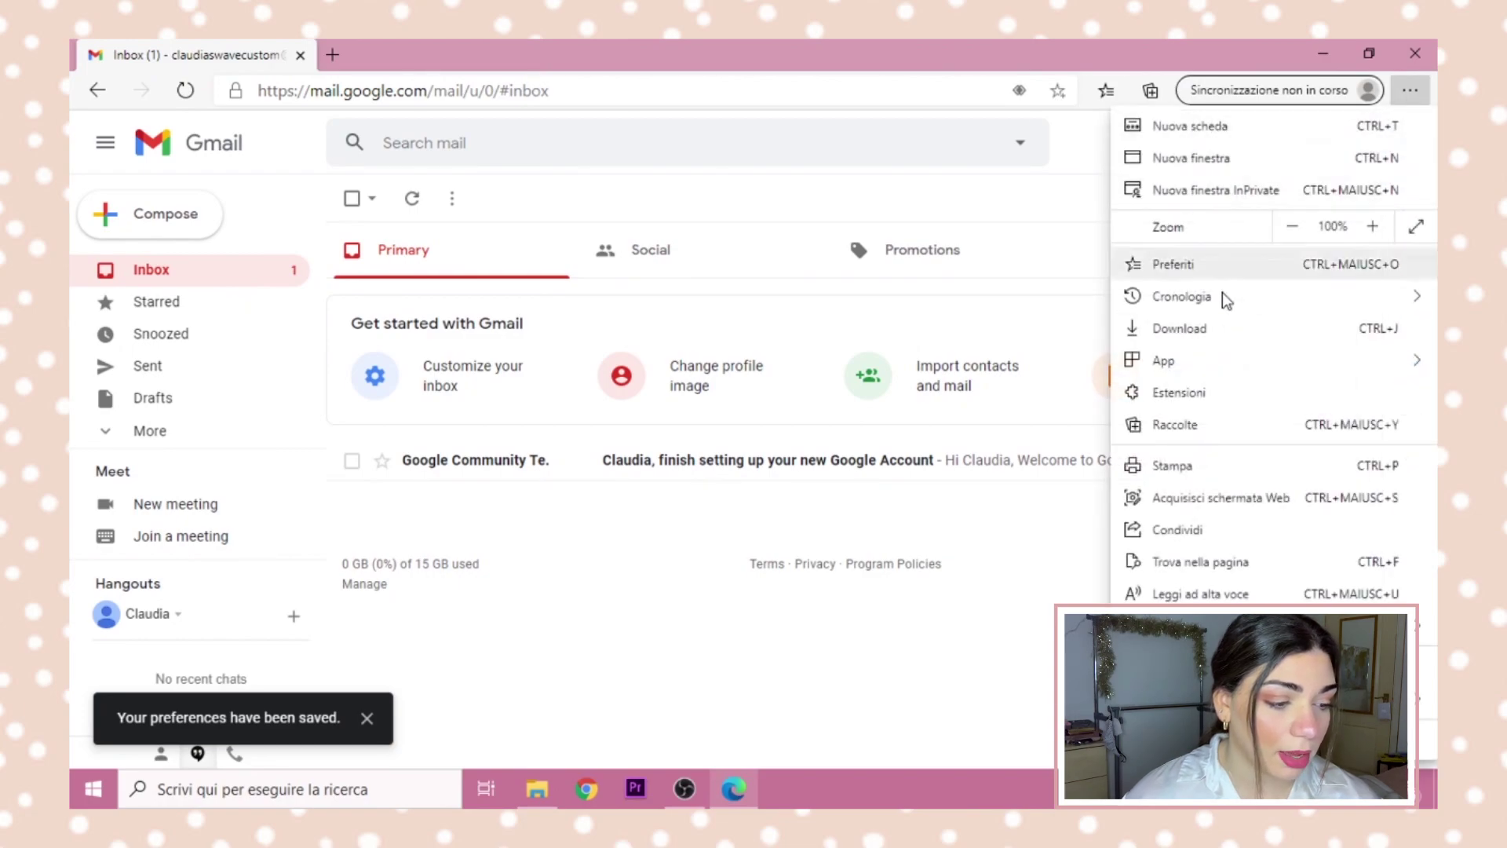
mouse_move(1167, 350)
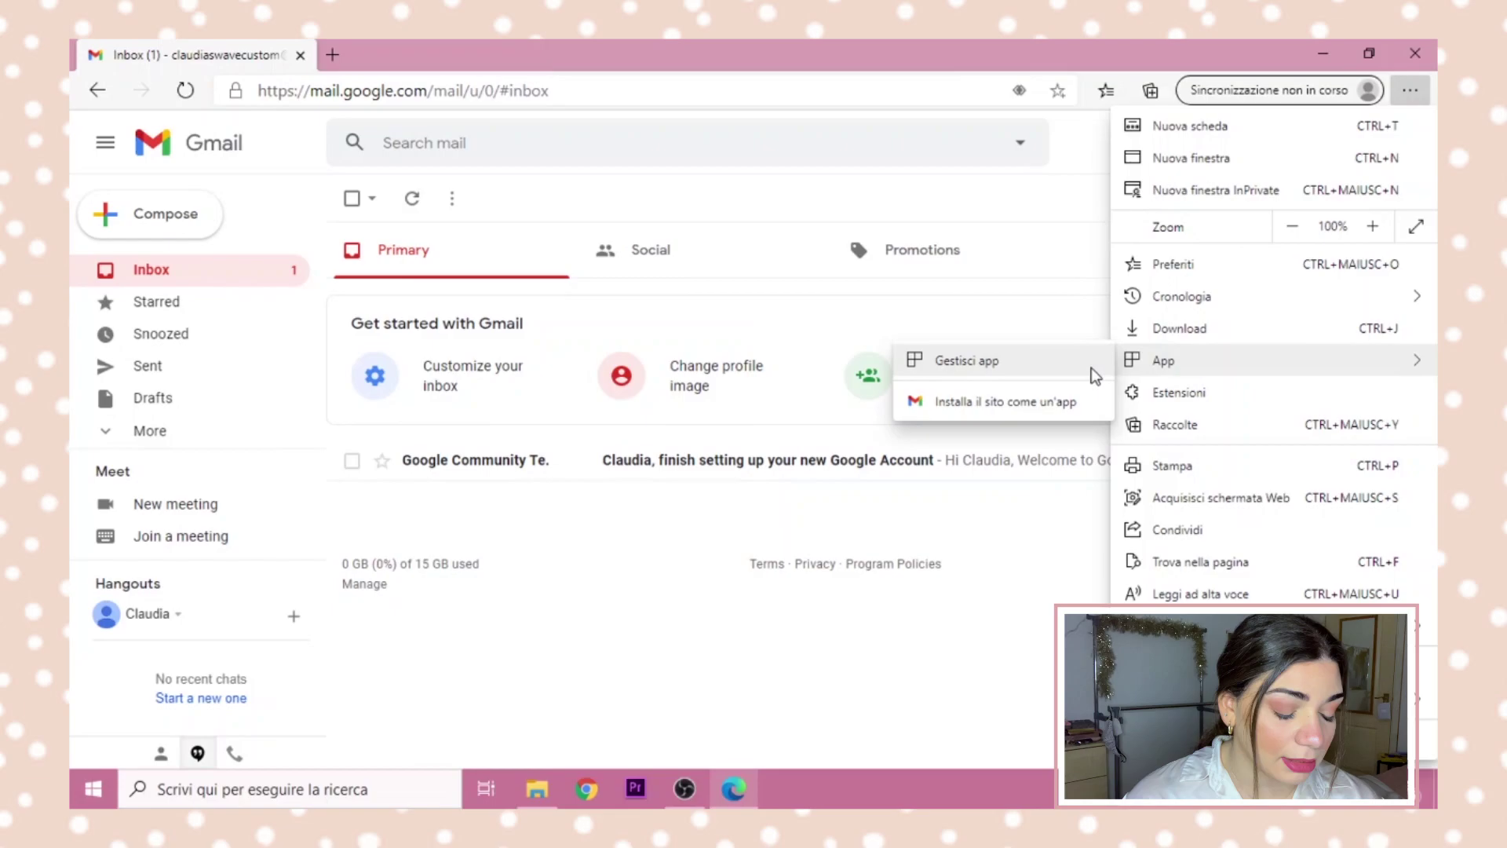
click(1015, 402)
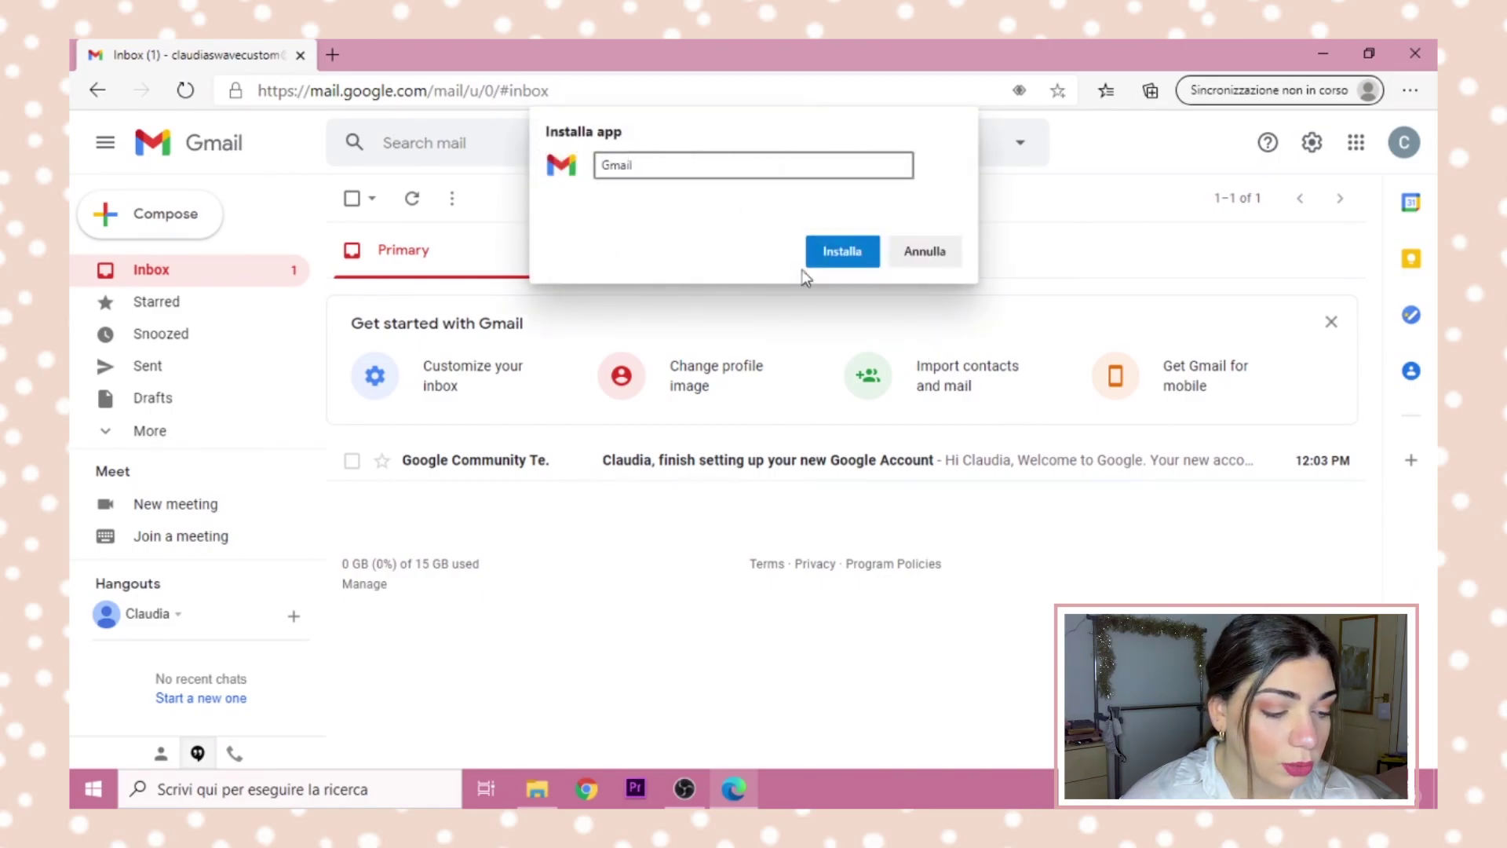
click(860, 252)
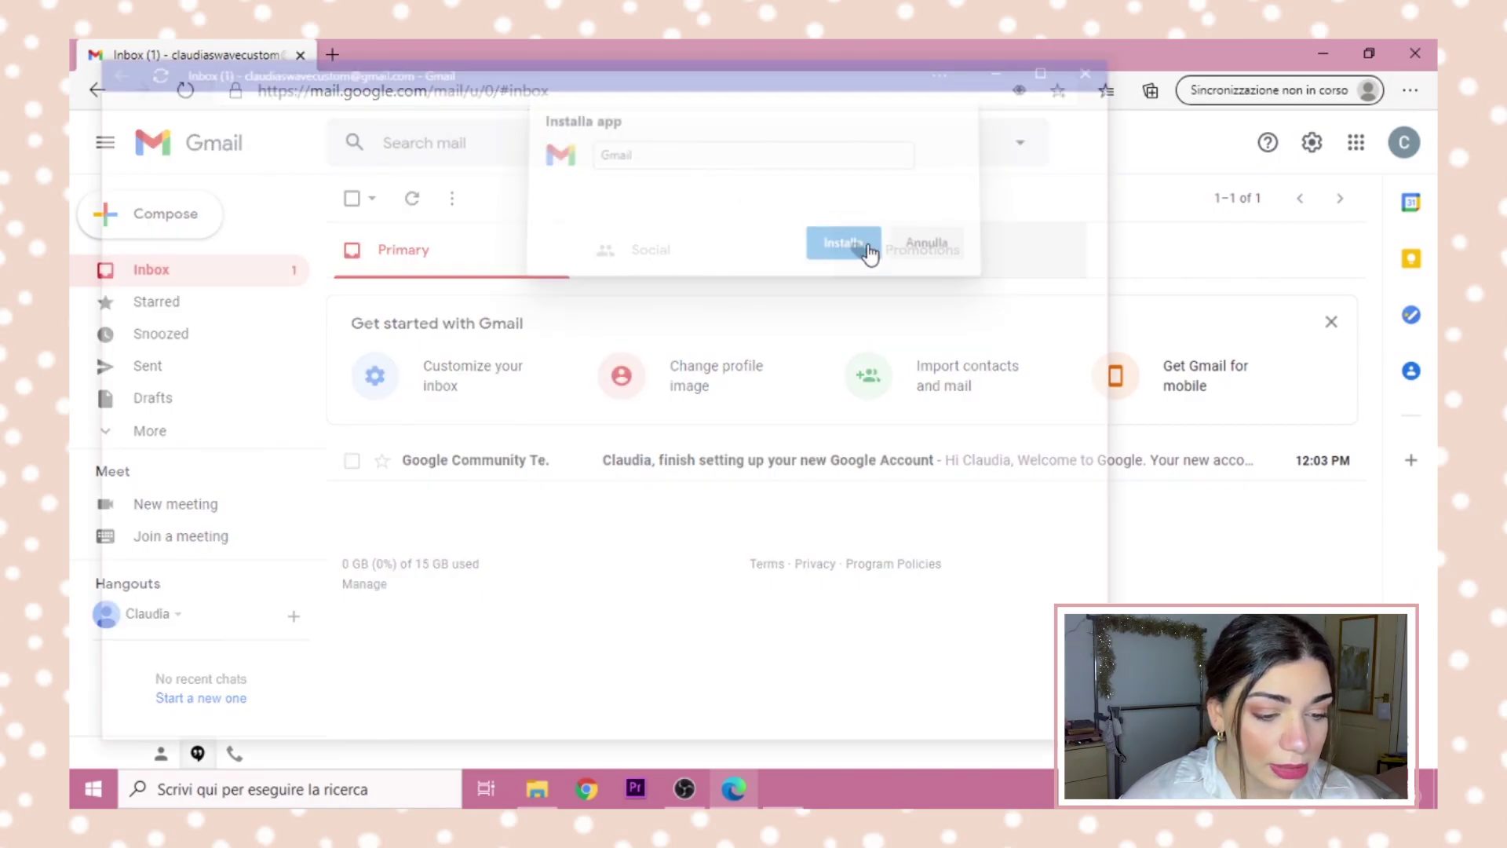
- Move the Gmail app window aside and pin the app to the taskbar
drag(647, 94, 457, 85)
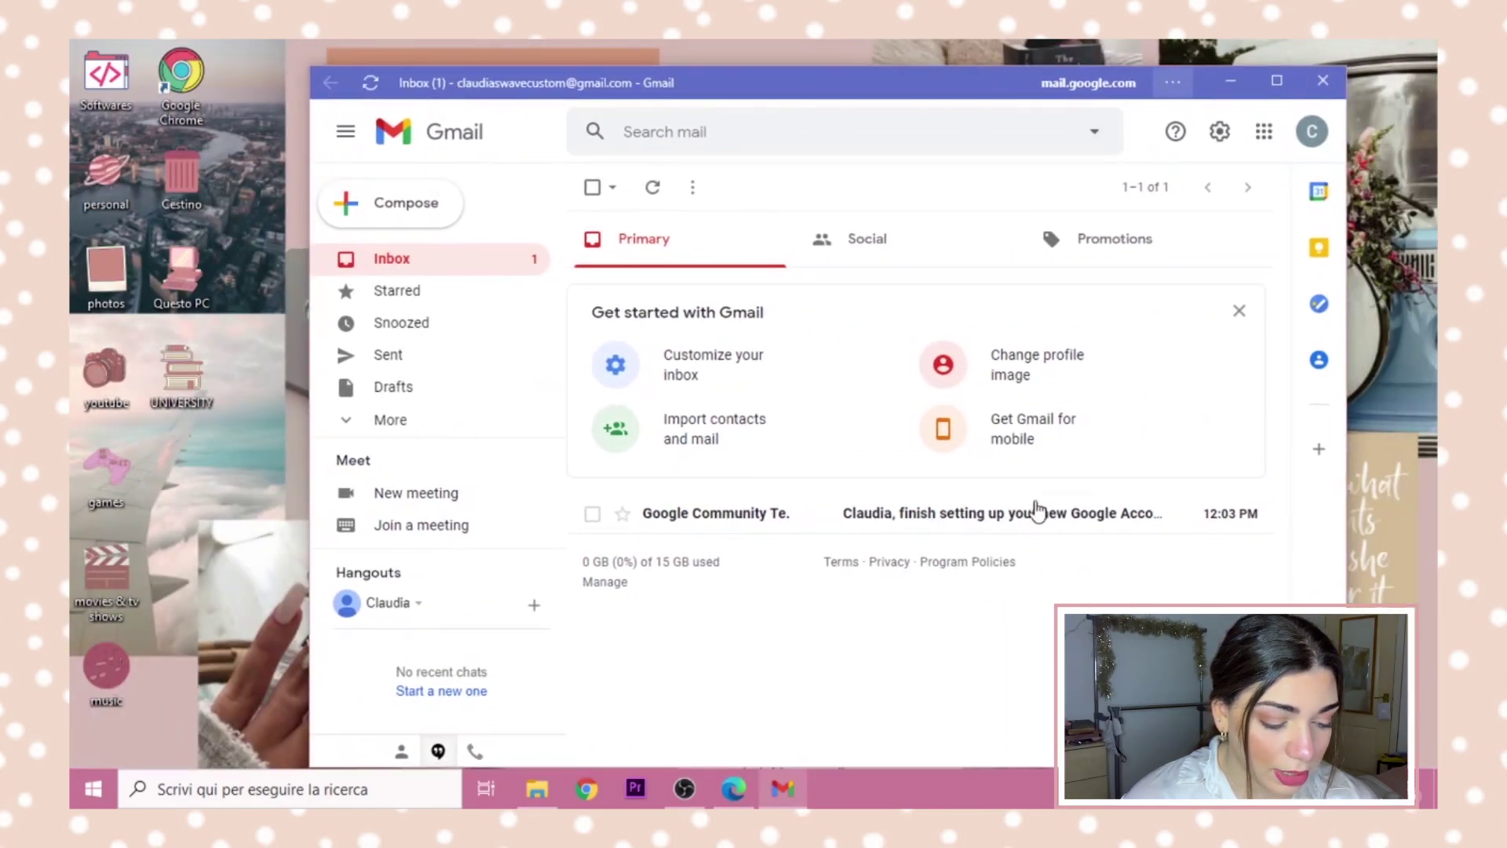
right_click(799, 785)
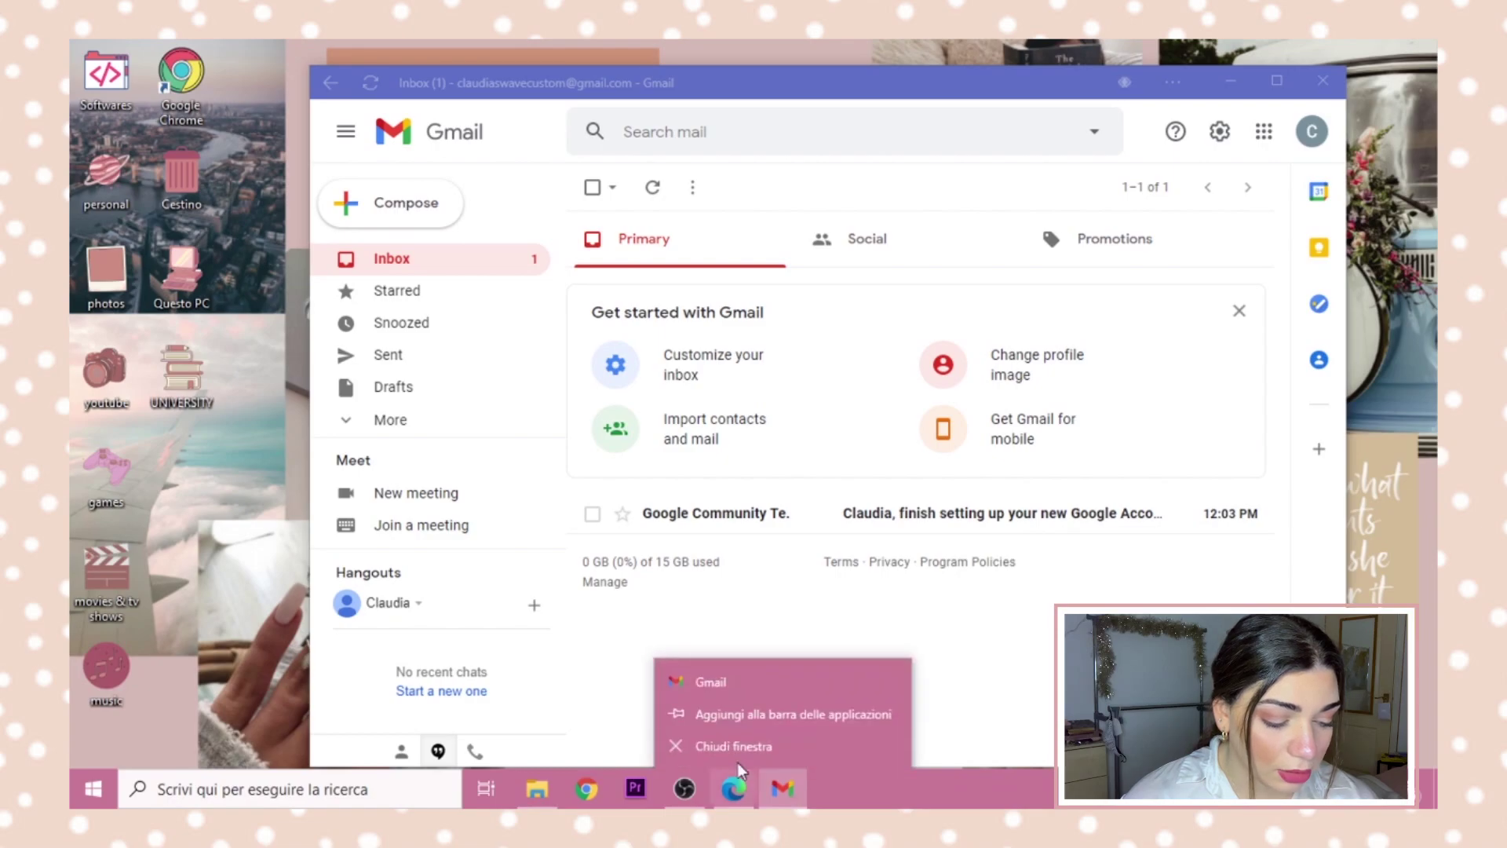
click(809, 718)
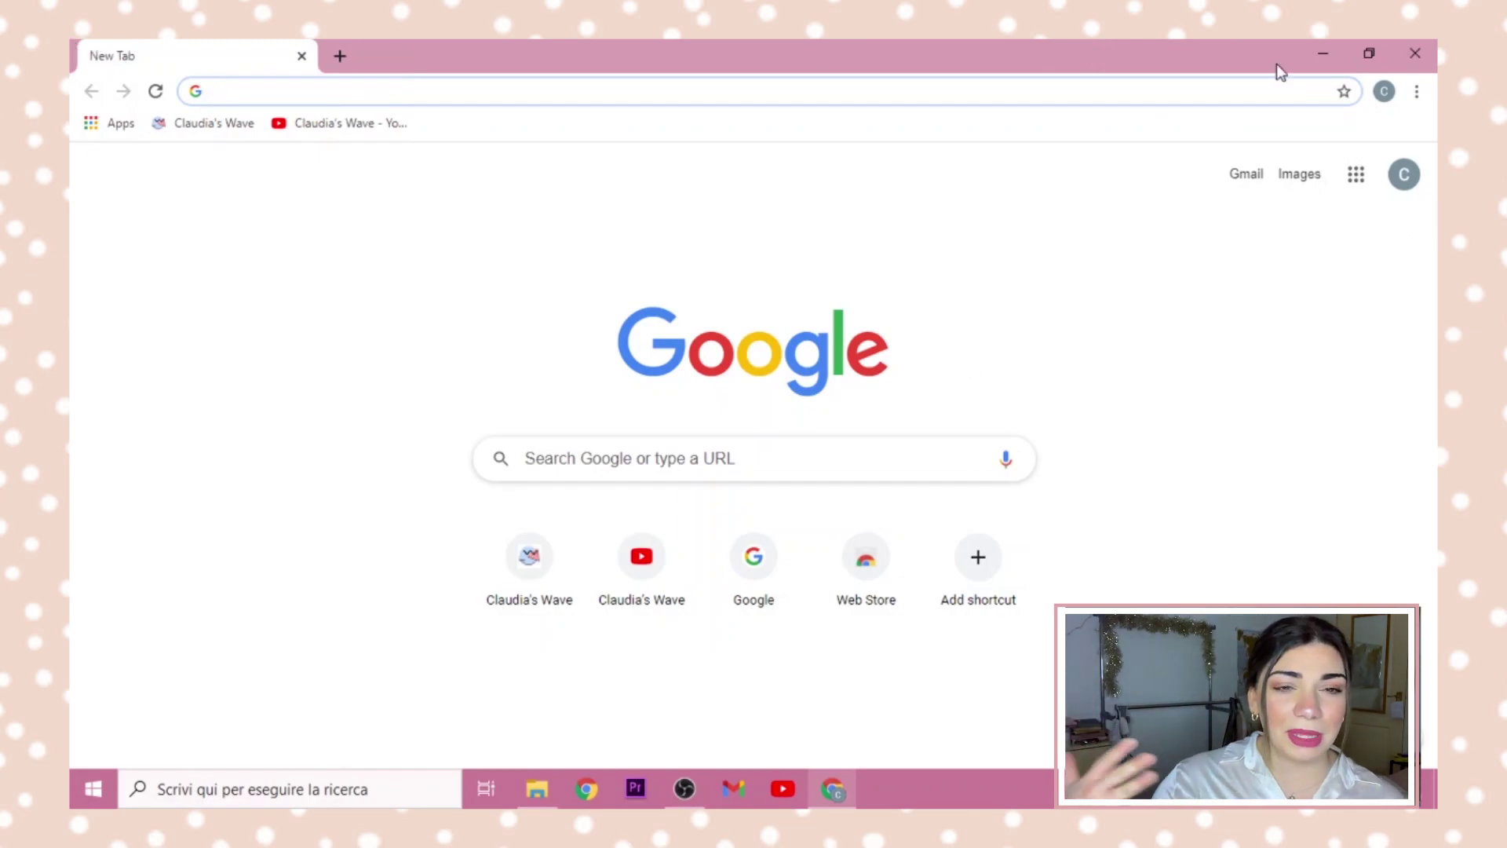
- In Google Chrome, open the Chrome Web Store themes from the Appearance settings
click(1417, 92)
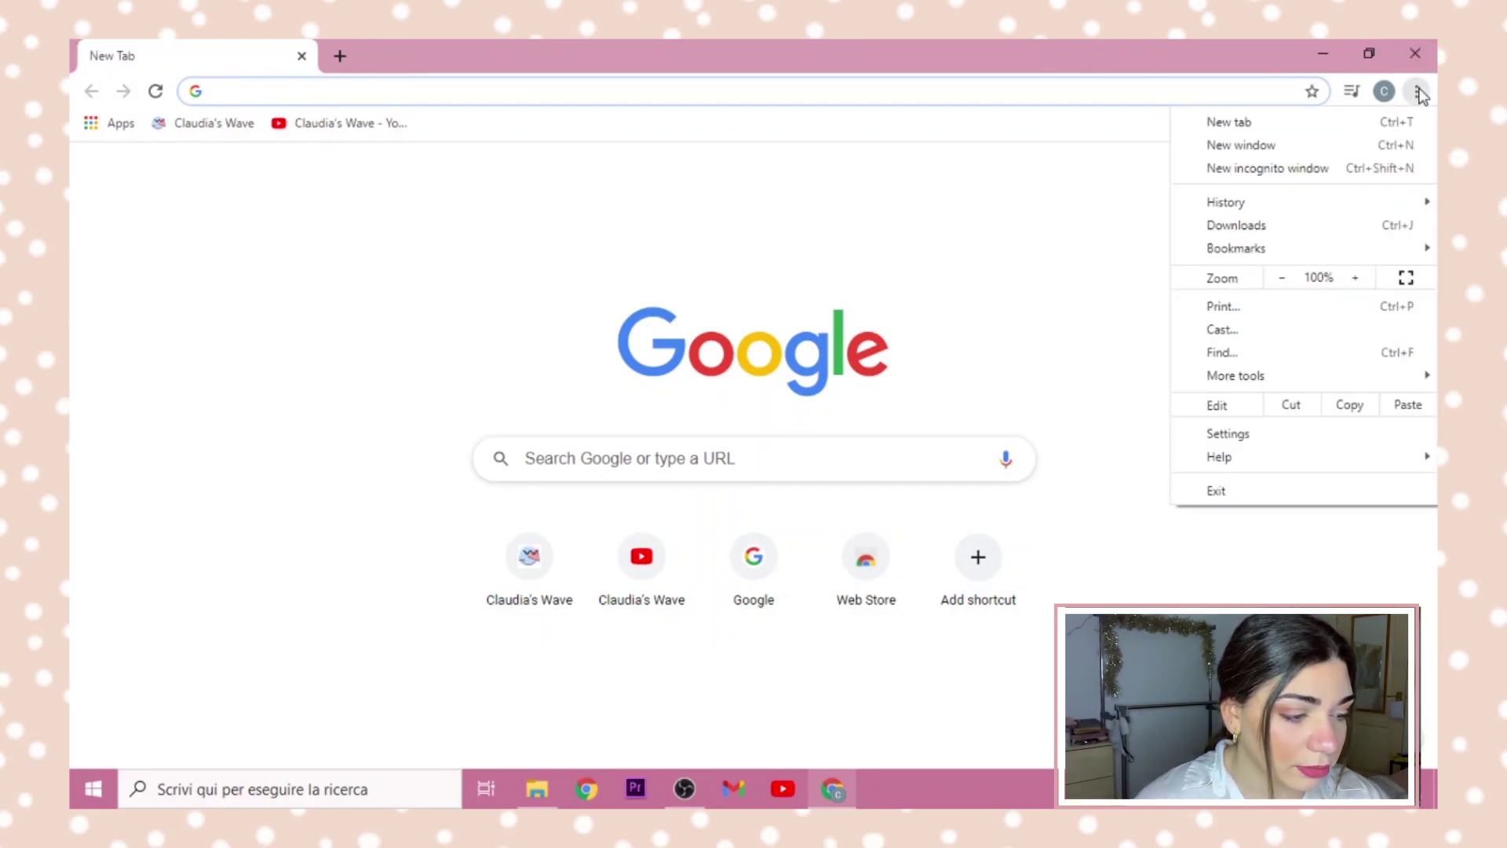
click(1230, 434)
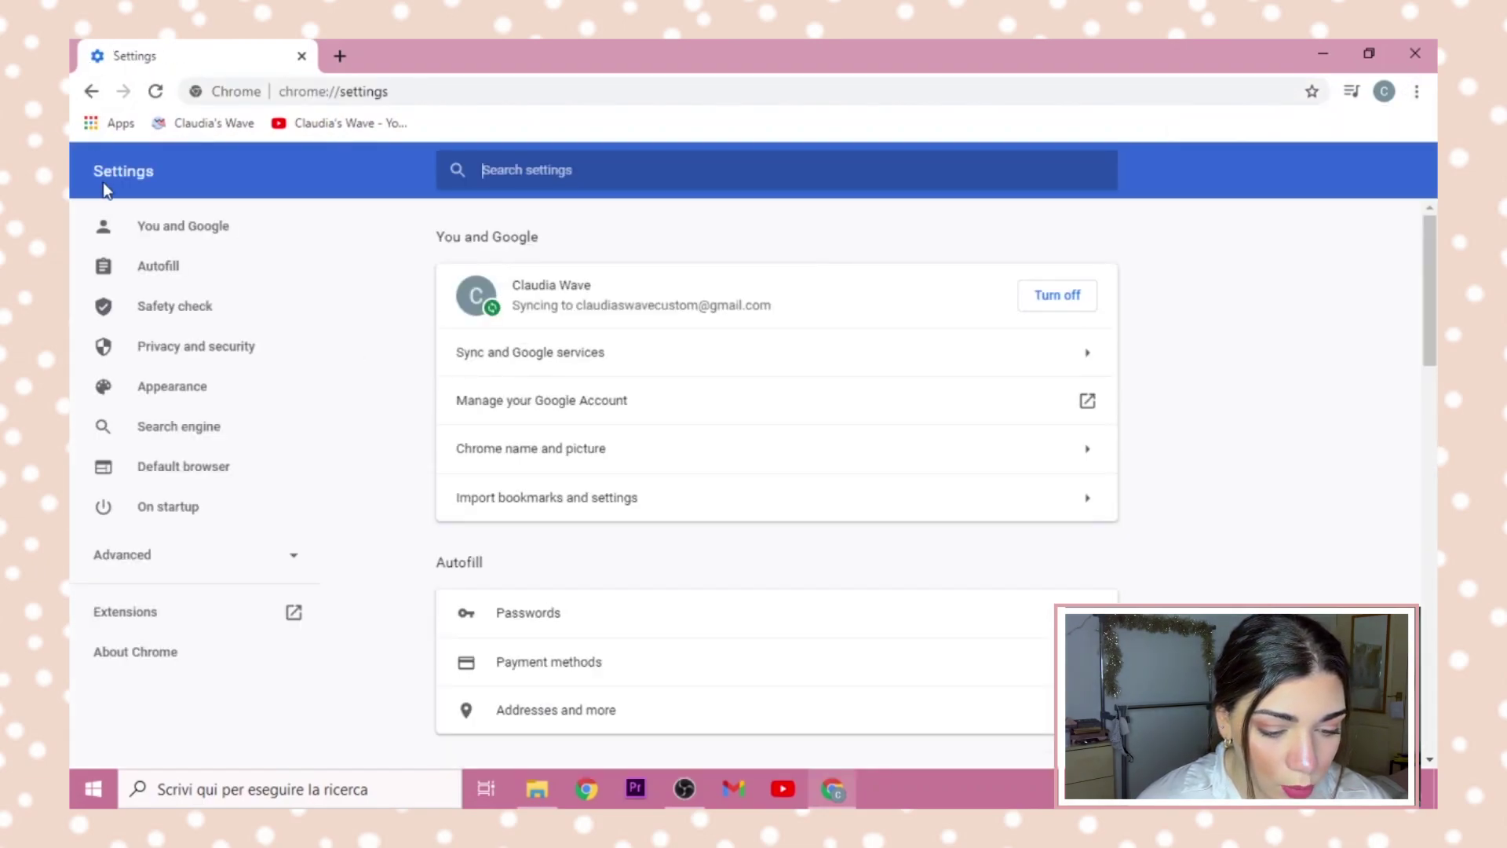
click(147, 388)
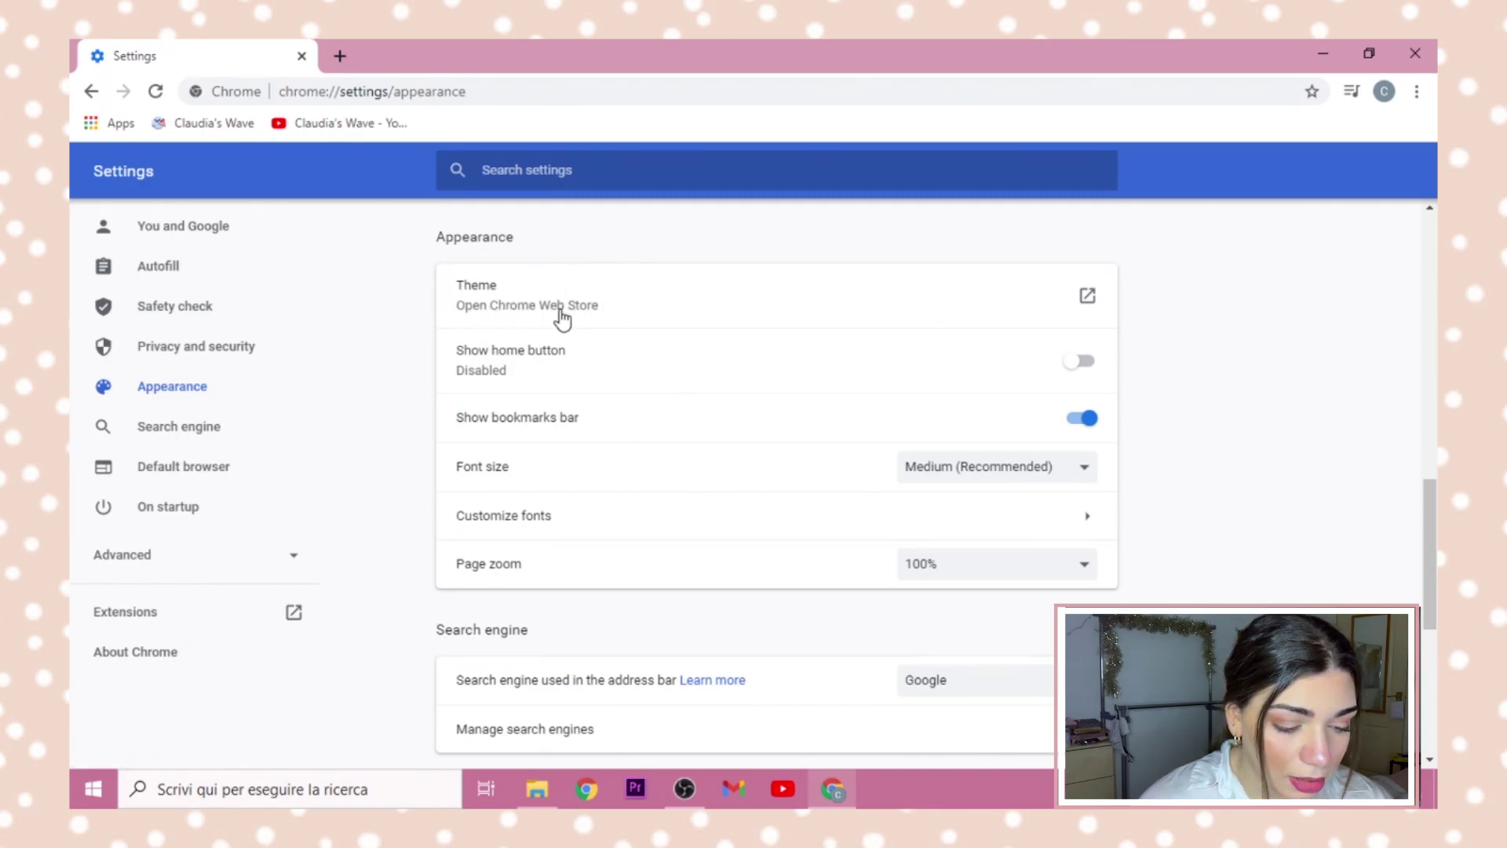
scroll(562, 578, down, 6)
scroll(529, 434, up, 10)
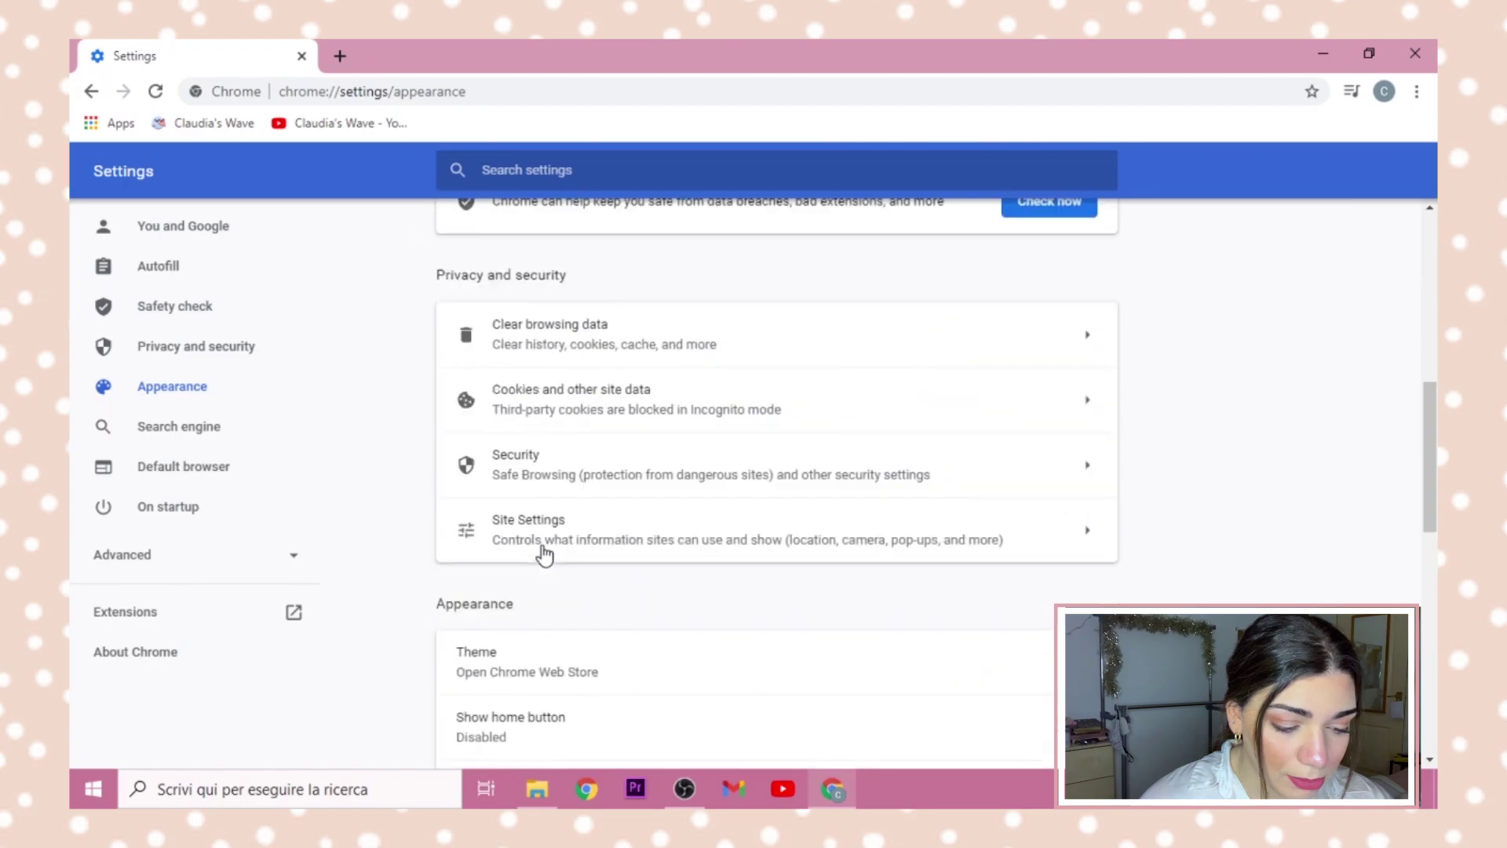
scroll(544, 555, up, 3)
scroll(600, 724, down, 6)
click(198, 402)
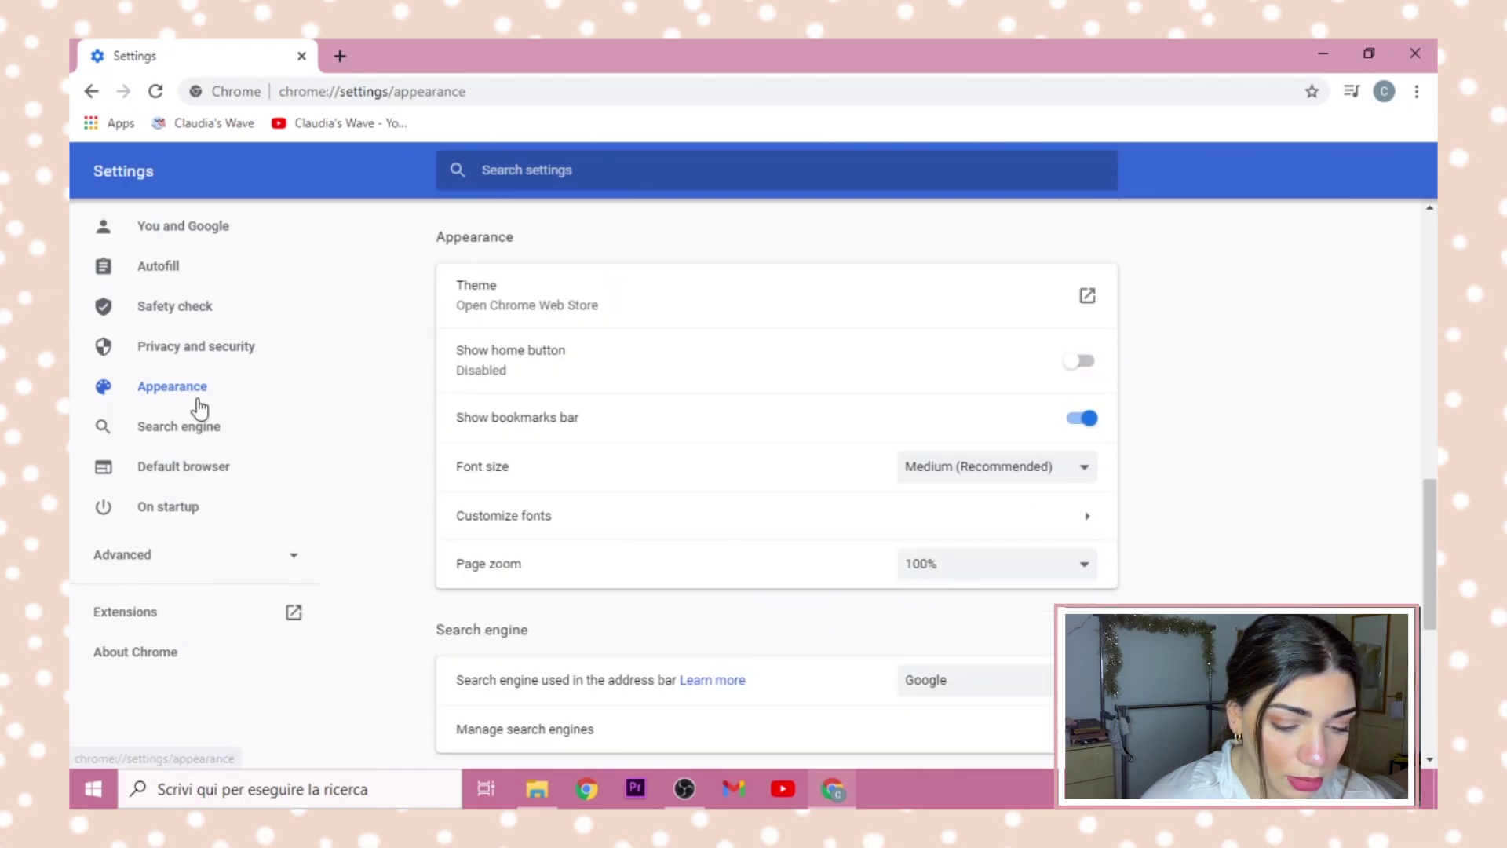
click(509, 287)
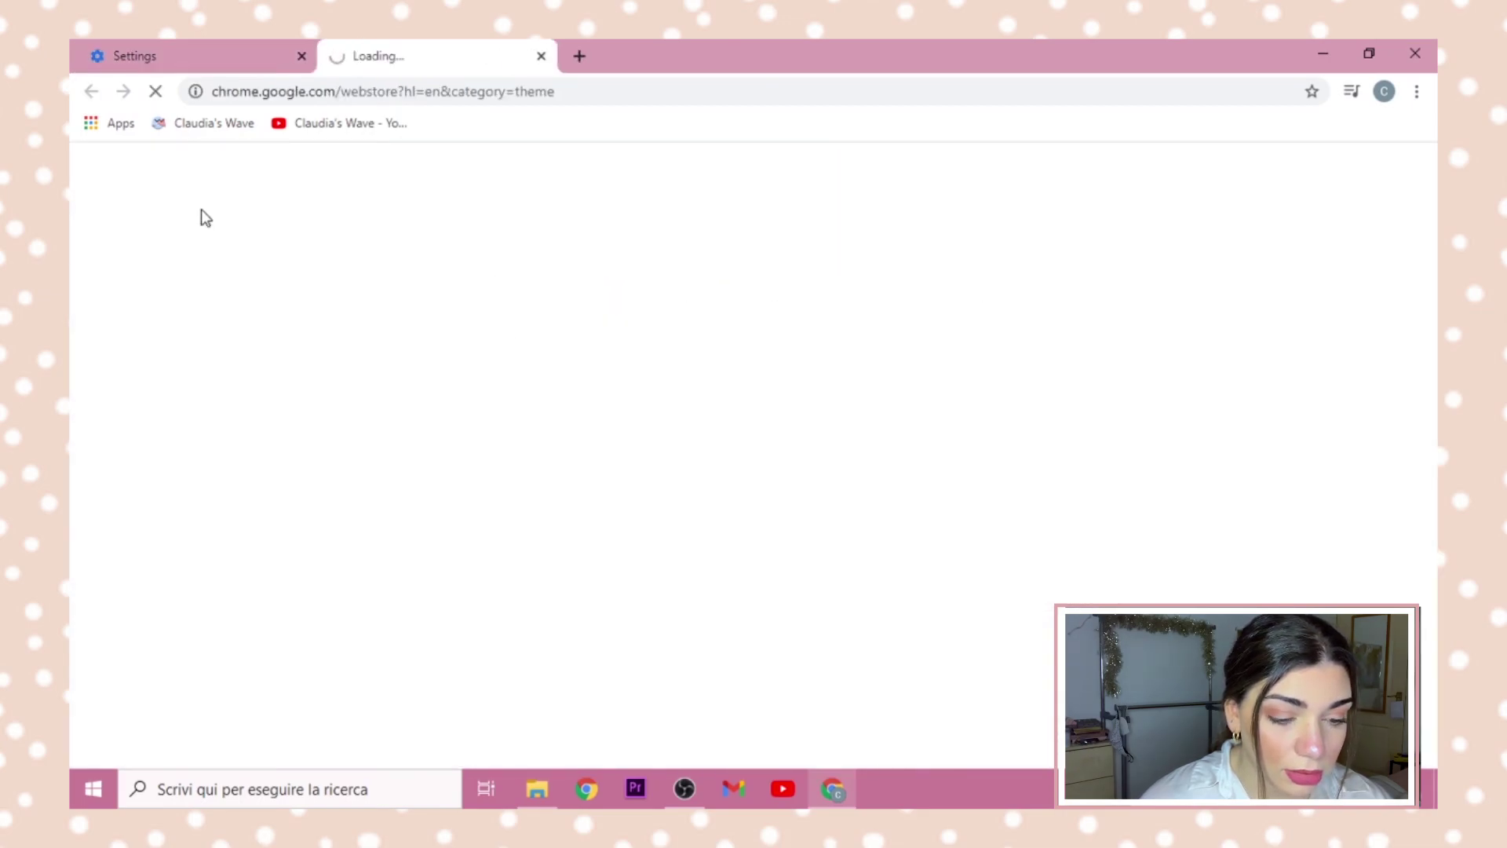
- Find the Candy theme in the Pink Party collection, add it to Chrome and check it in a new tab
drag(227, 95, 345, 97)
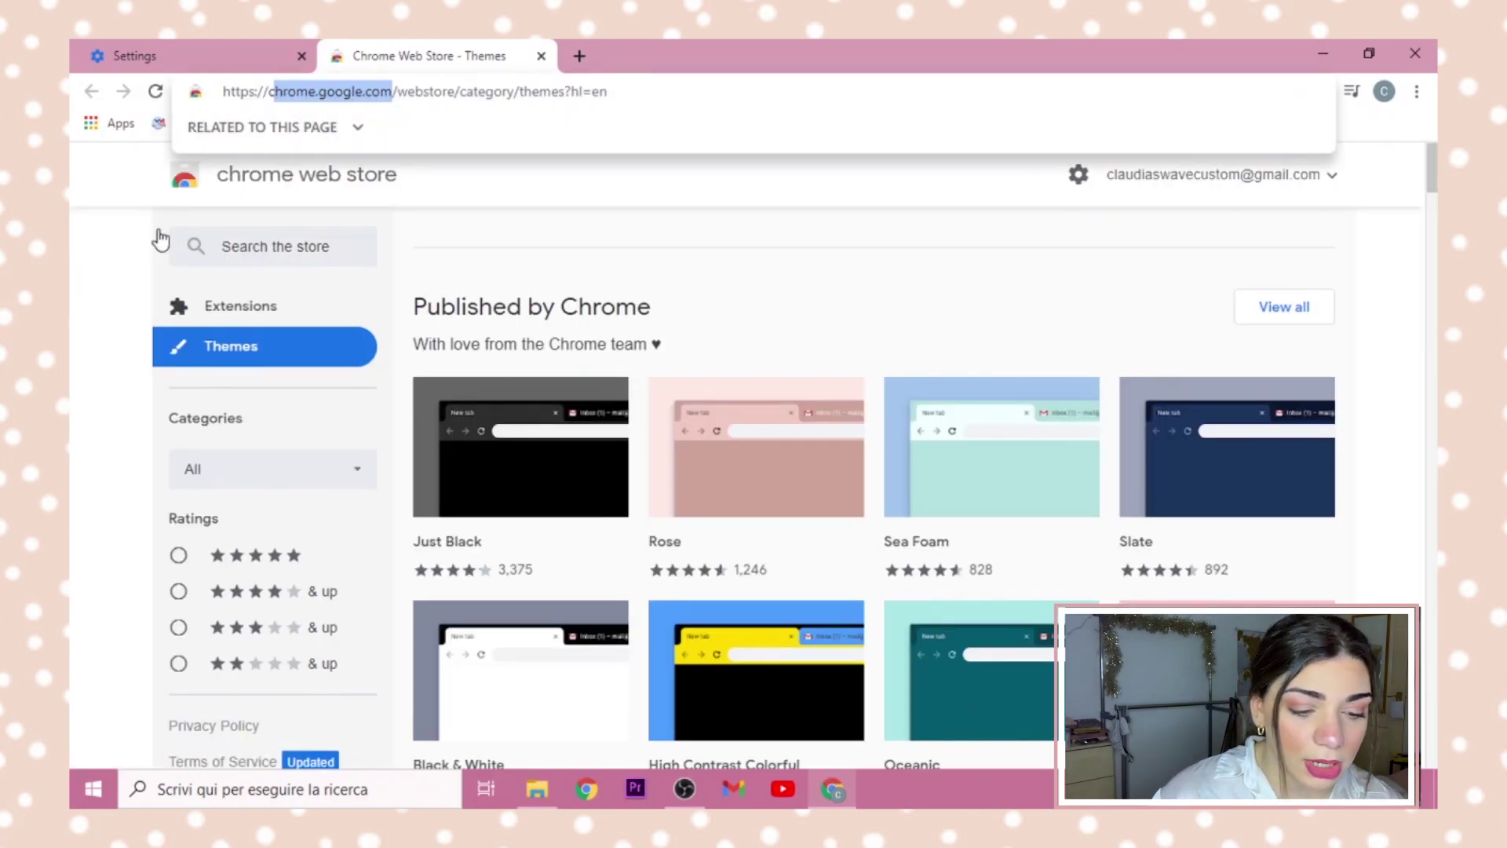
click(69, 477)
scroll(646, 407, down, 17)
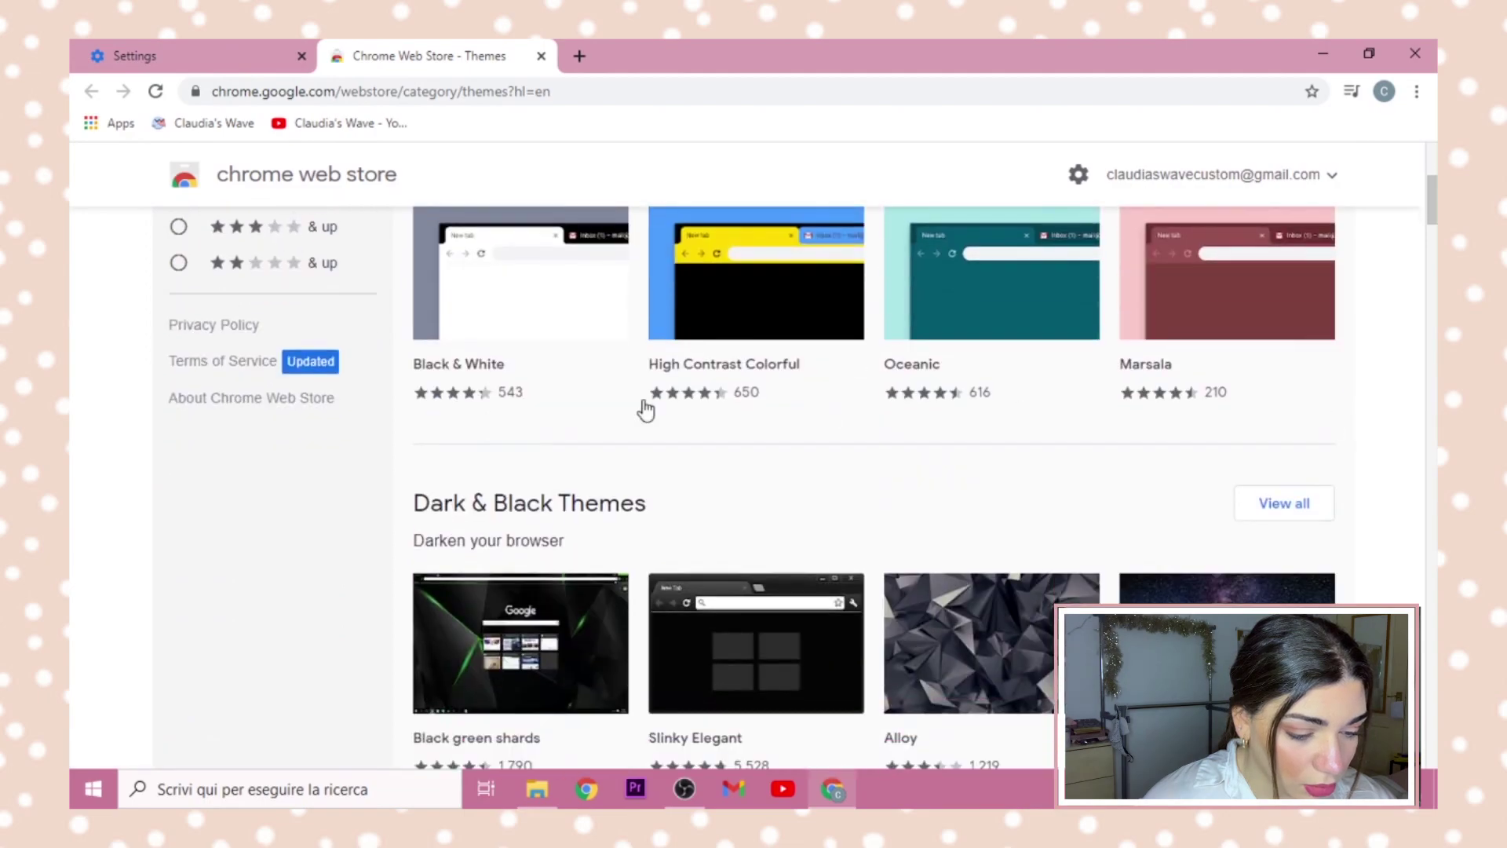
drag(1432, 274, 1432, 588)
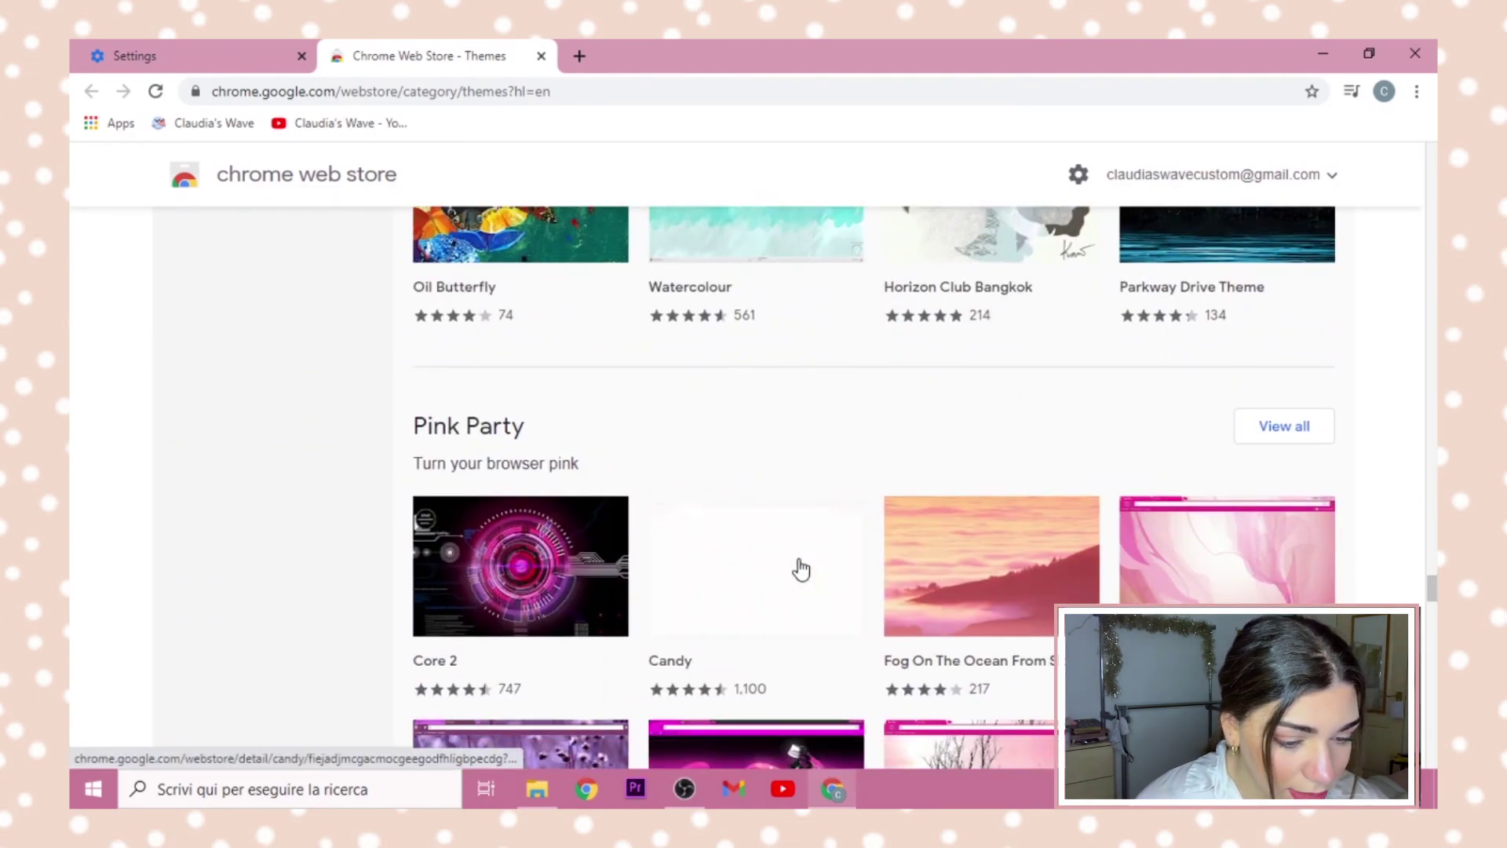
click(796, 570)
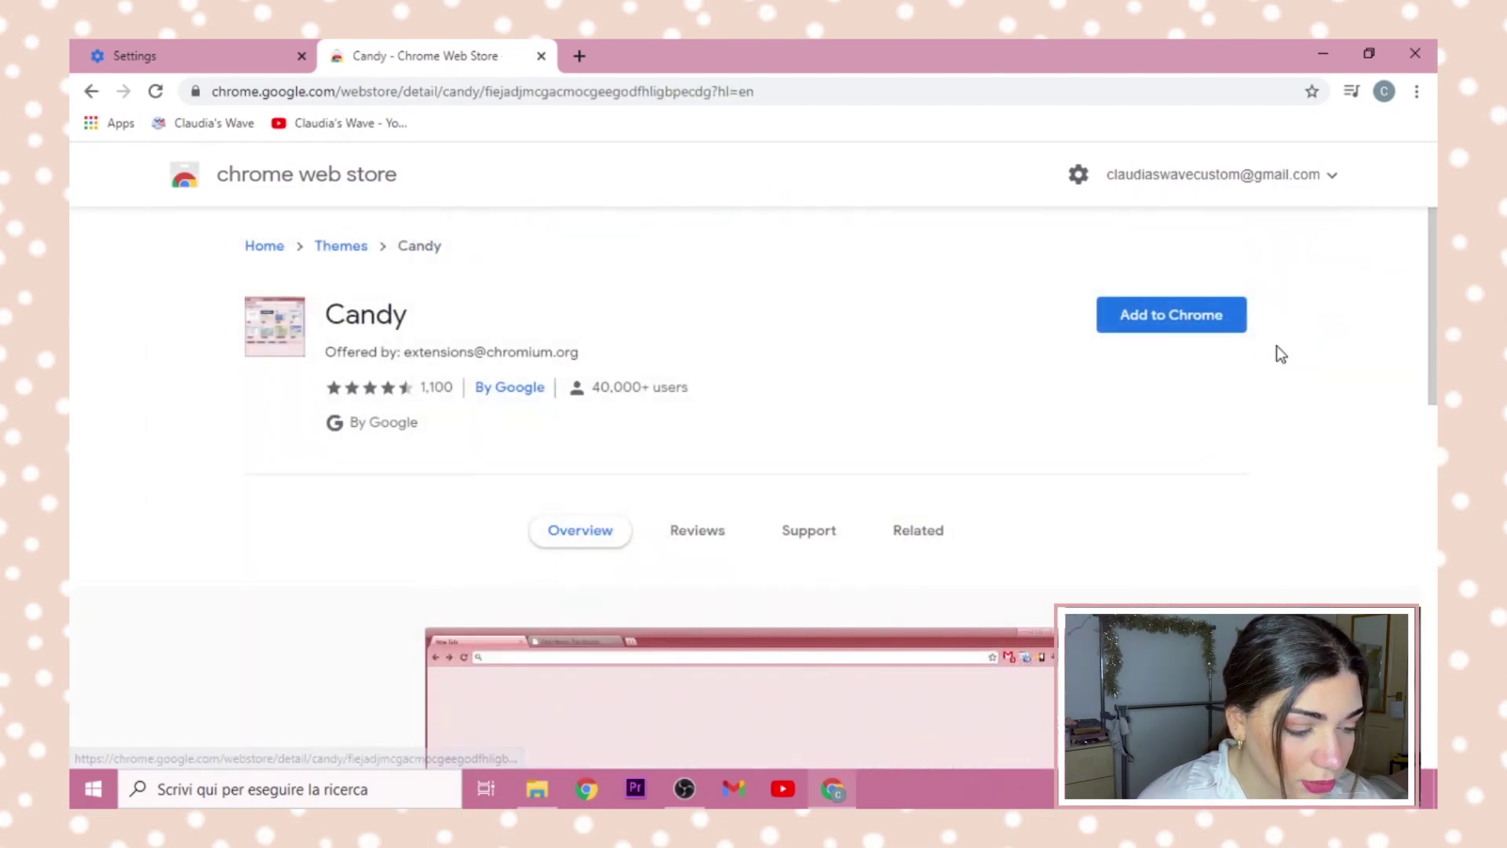
click(1135, 315)
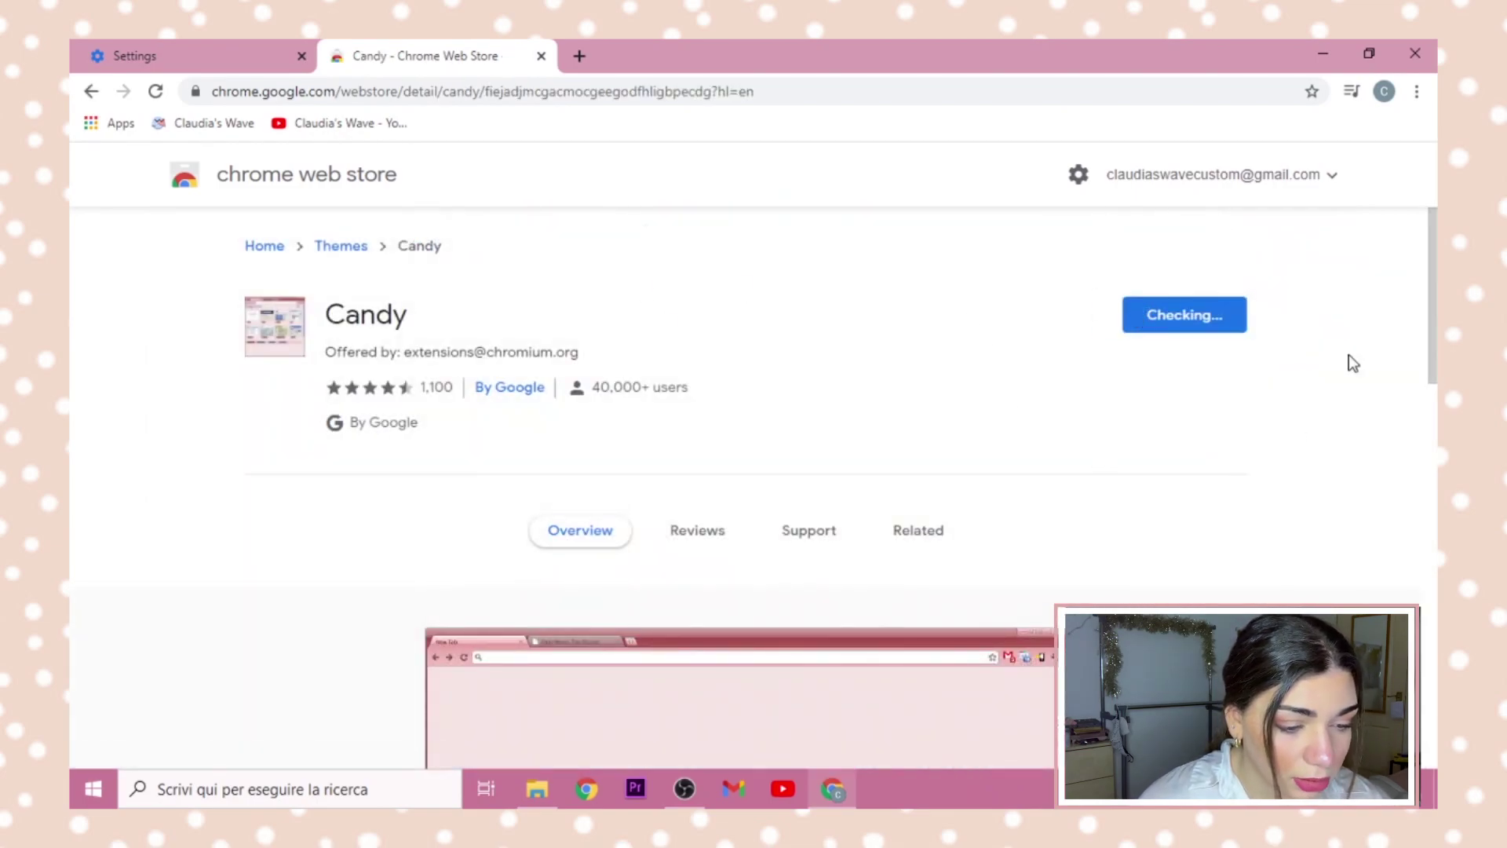
click(595, 40)
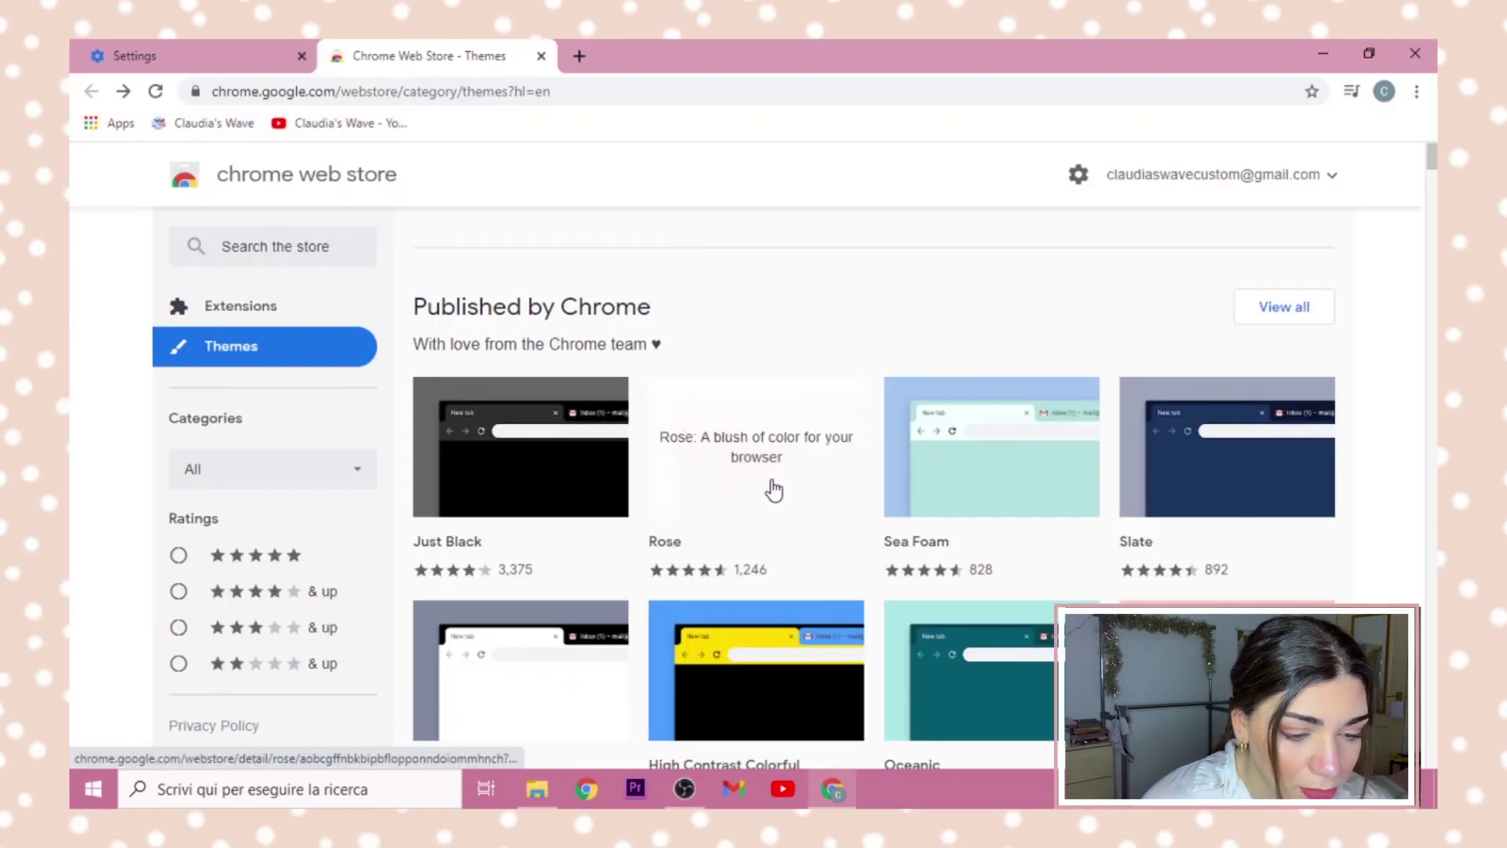
- Add the Rose theme published by Chrome to the browser and check it in a new tab
click(766, 477)
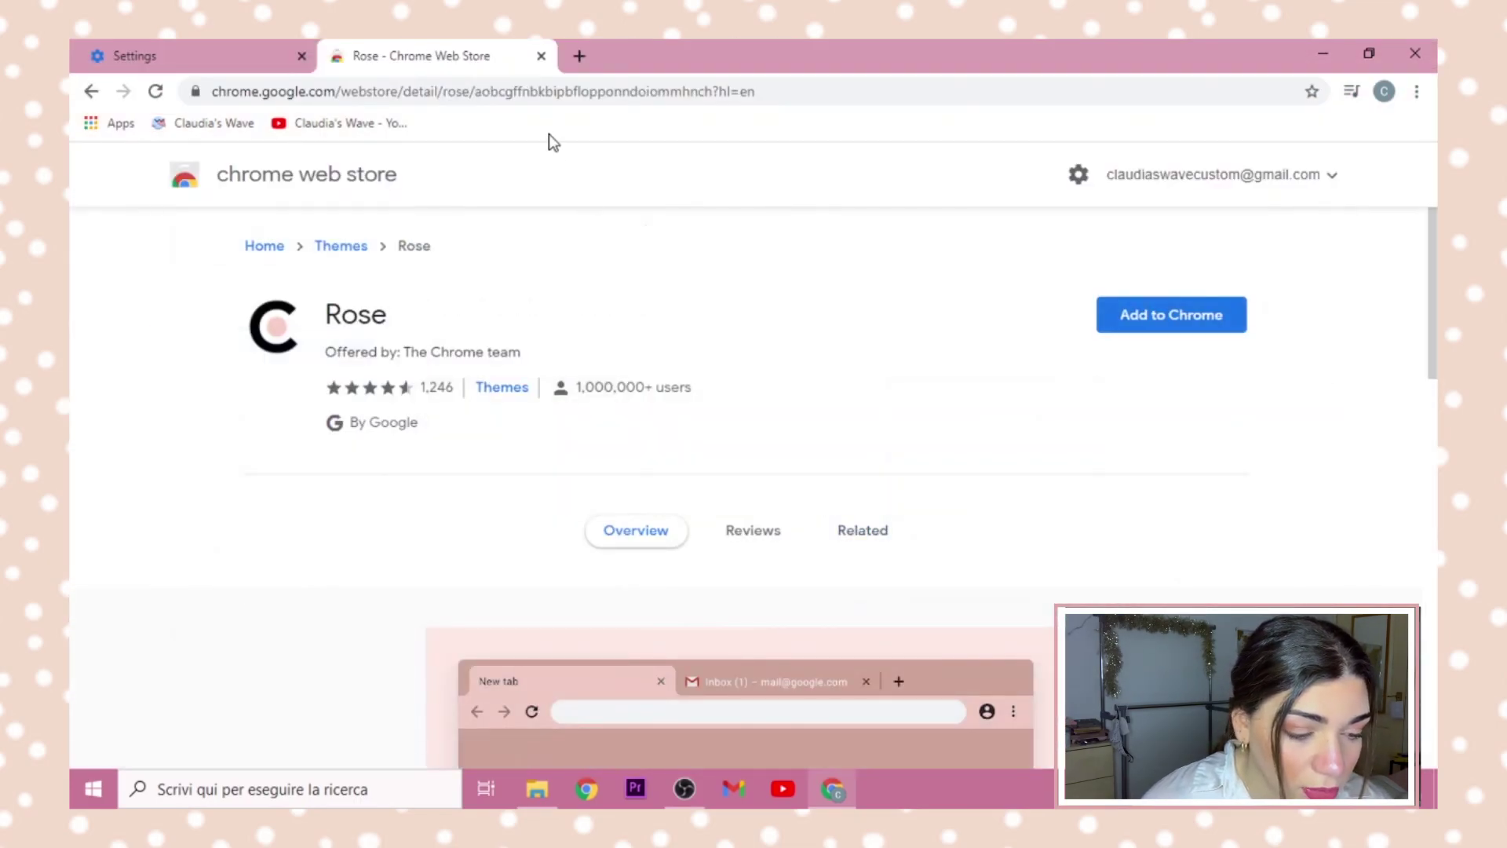
click(1193, 308)
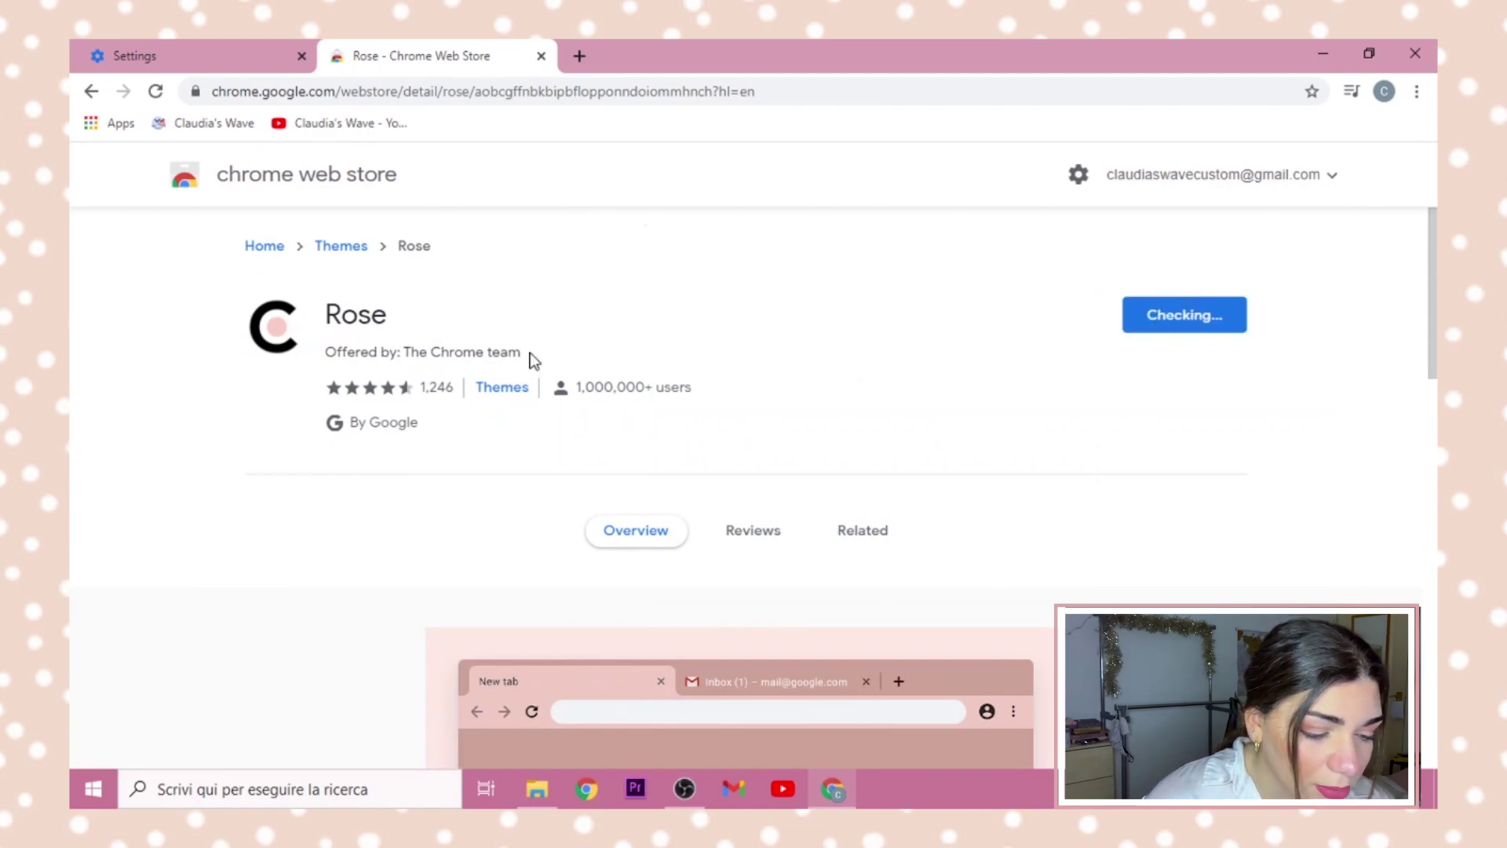
click(580, 56)
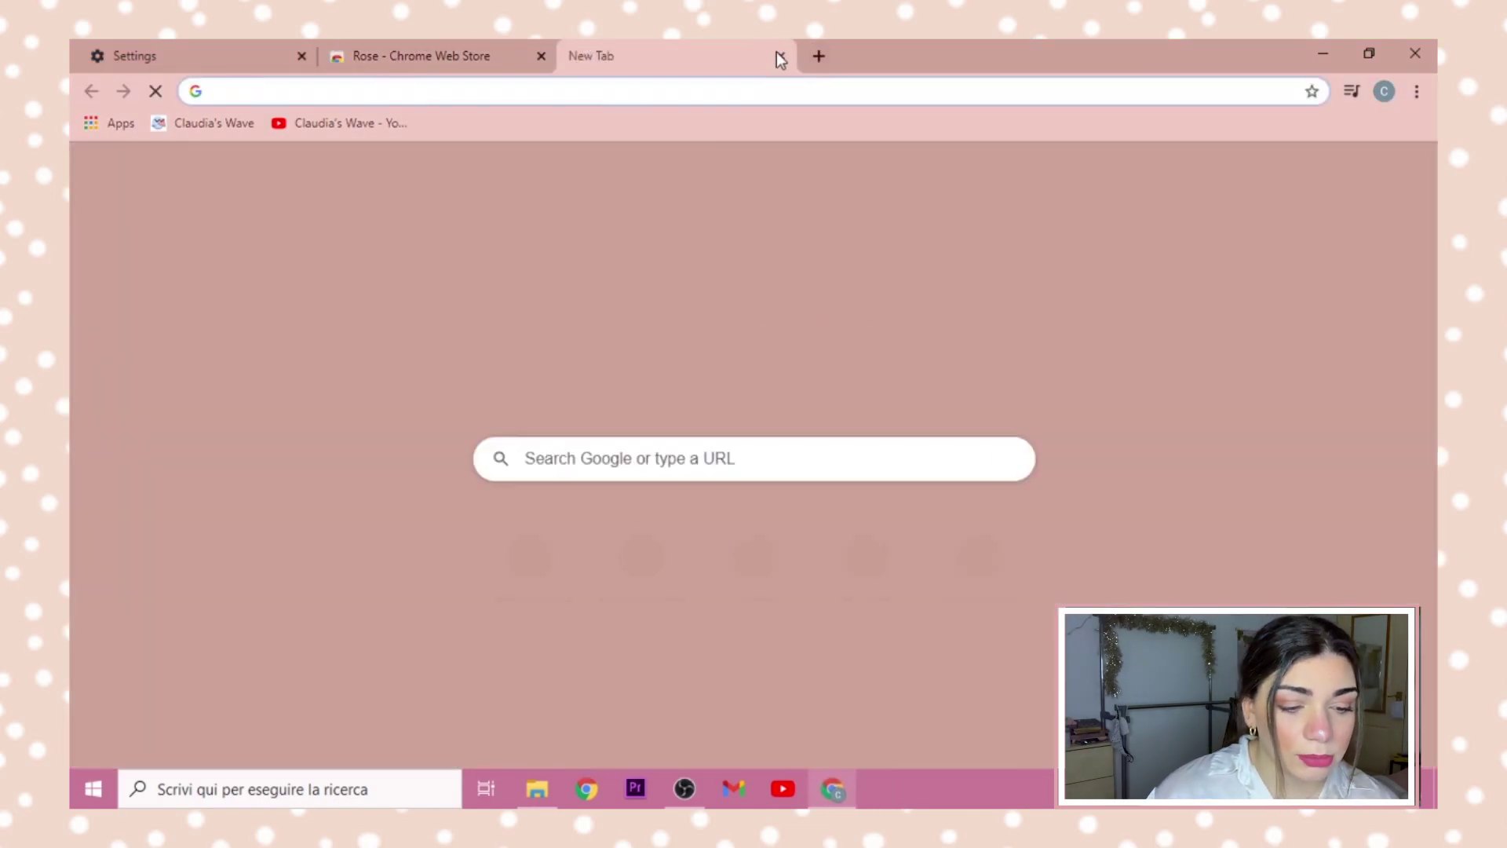
click(779, 56)
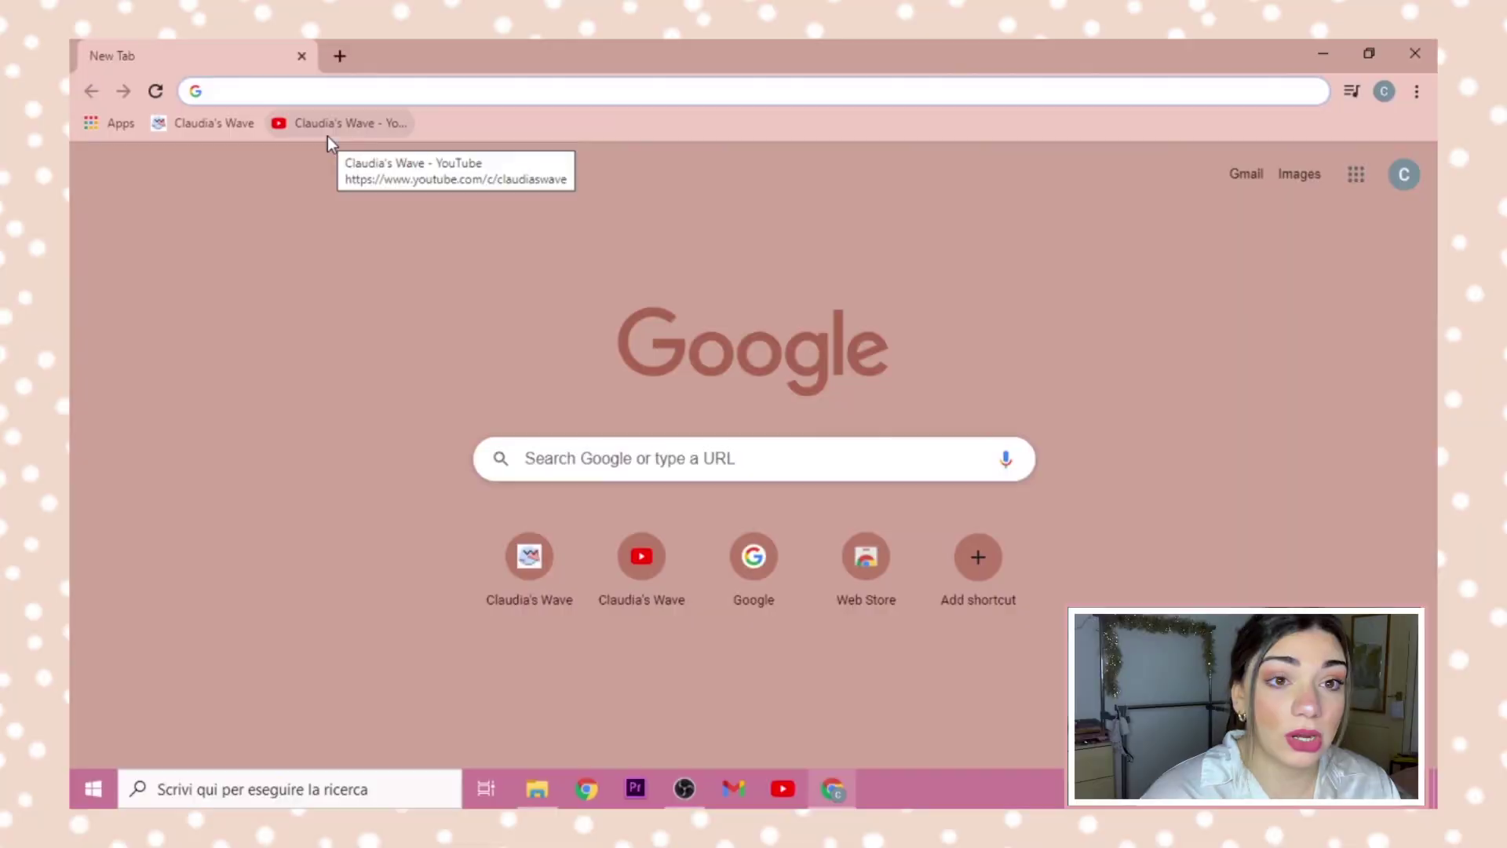
- Go to gmail.com and open the full theme gallery from the quick settings
text(gmail.com)
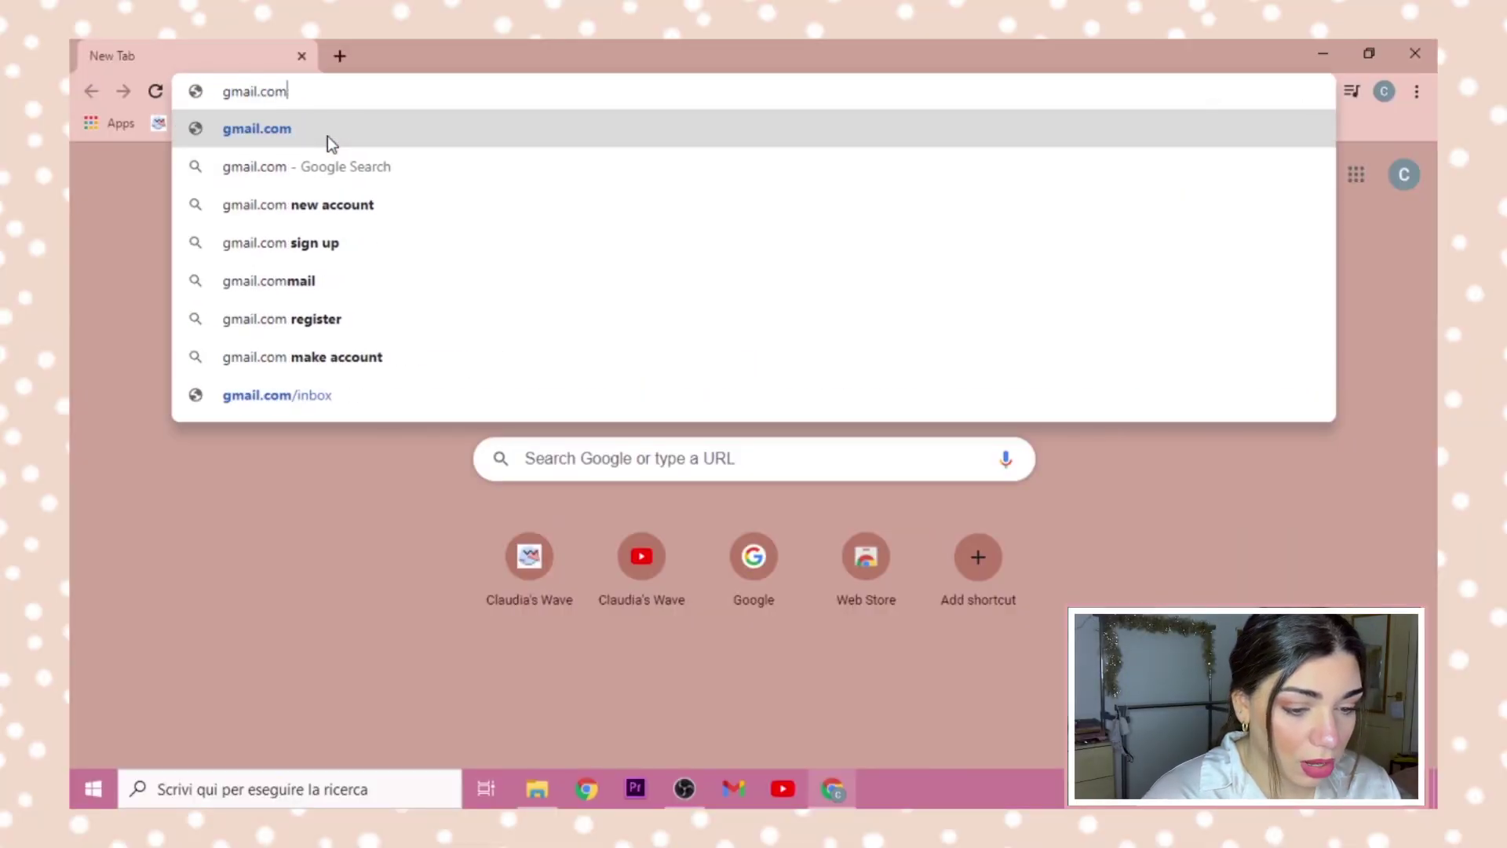
key(Return)
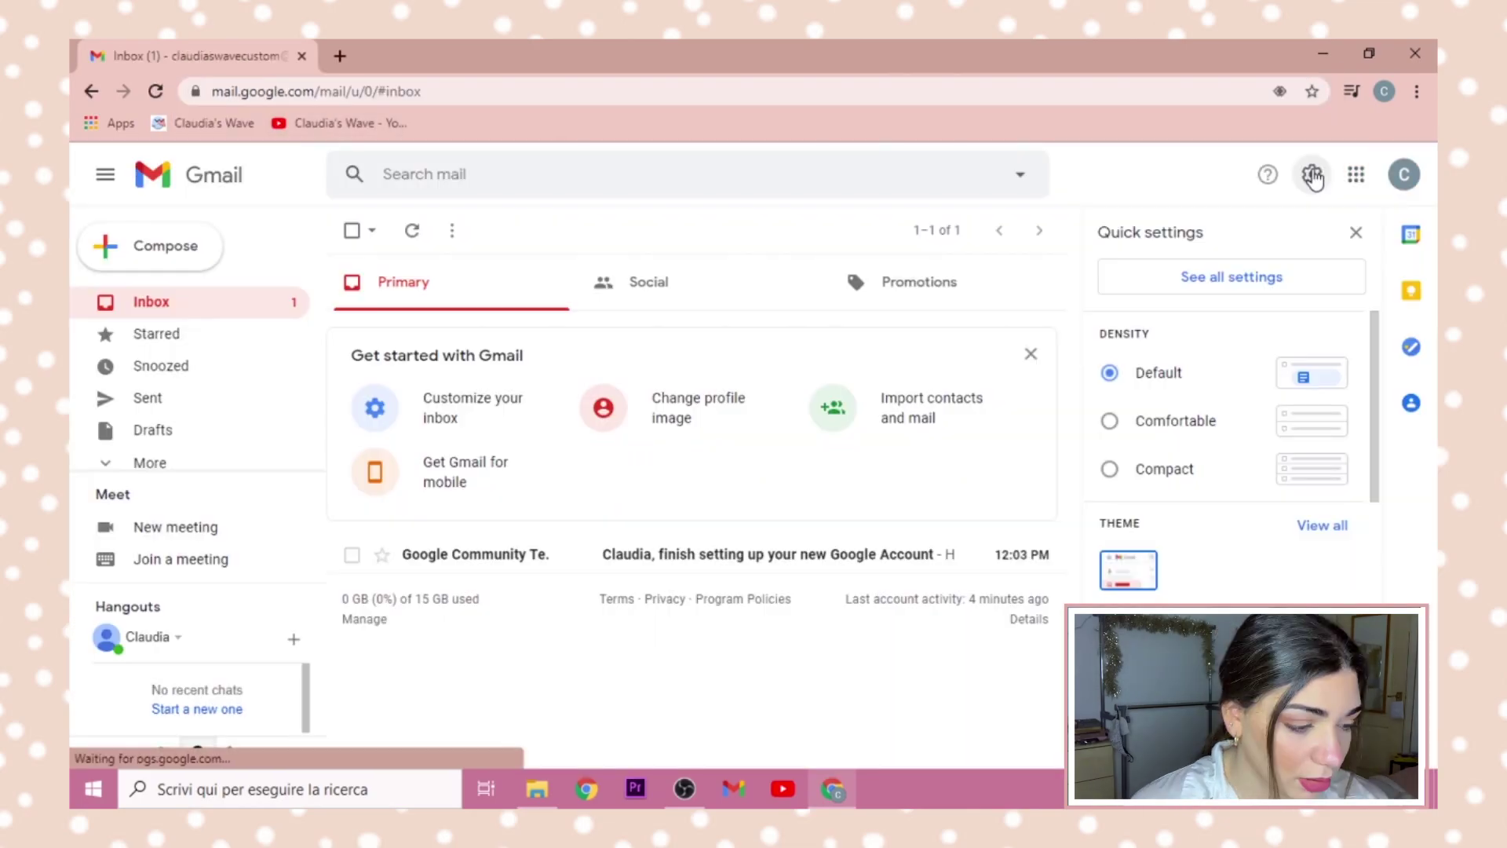
scroll(1146, 468, down, 1)
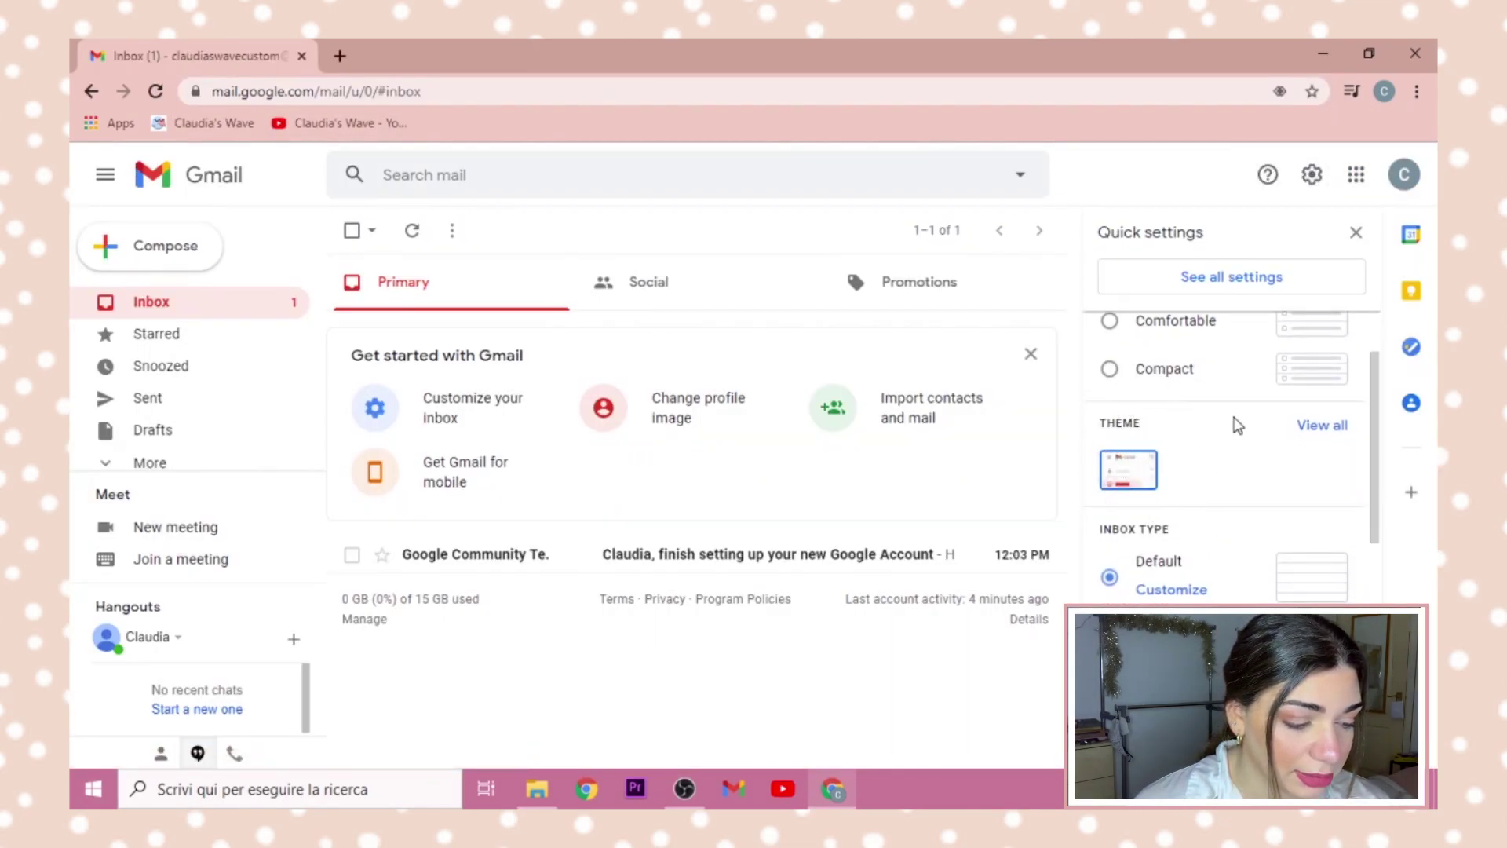
click(1317, 434)
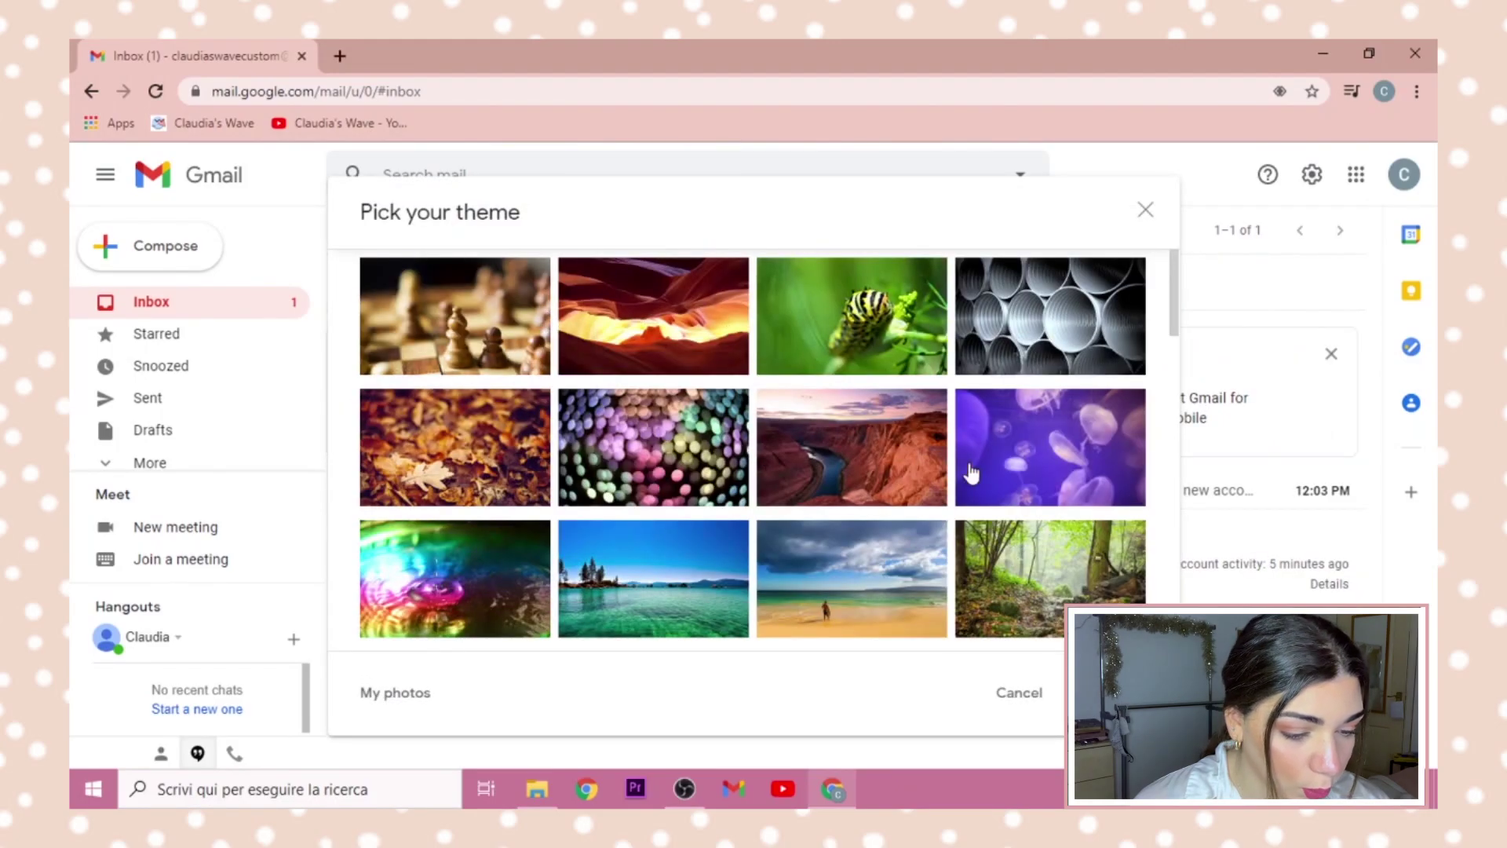
- Browse the Gmail theme gallery and choose the solid pink Rose theme
scroll(965, 465, down, 5)
scroll(972, 472, down, 10)
scroll(972, 472, down, 3)
scroll(972, 472, up, 10)
scroll(972, 472, up, 6)
scroll(683, 589, down, 3)
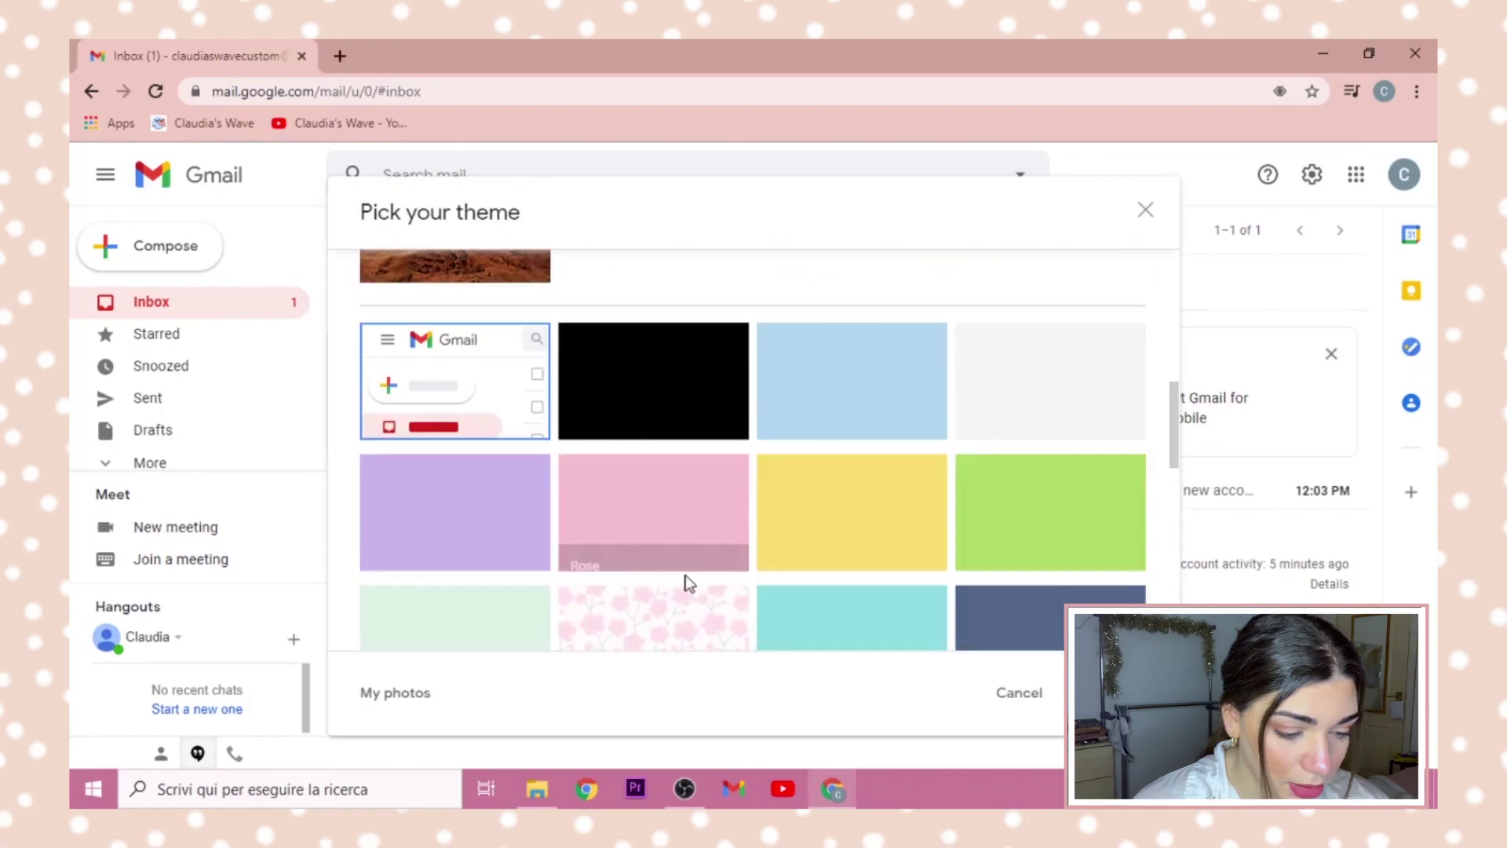
click(685, 469)
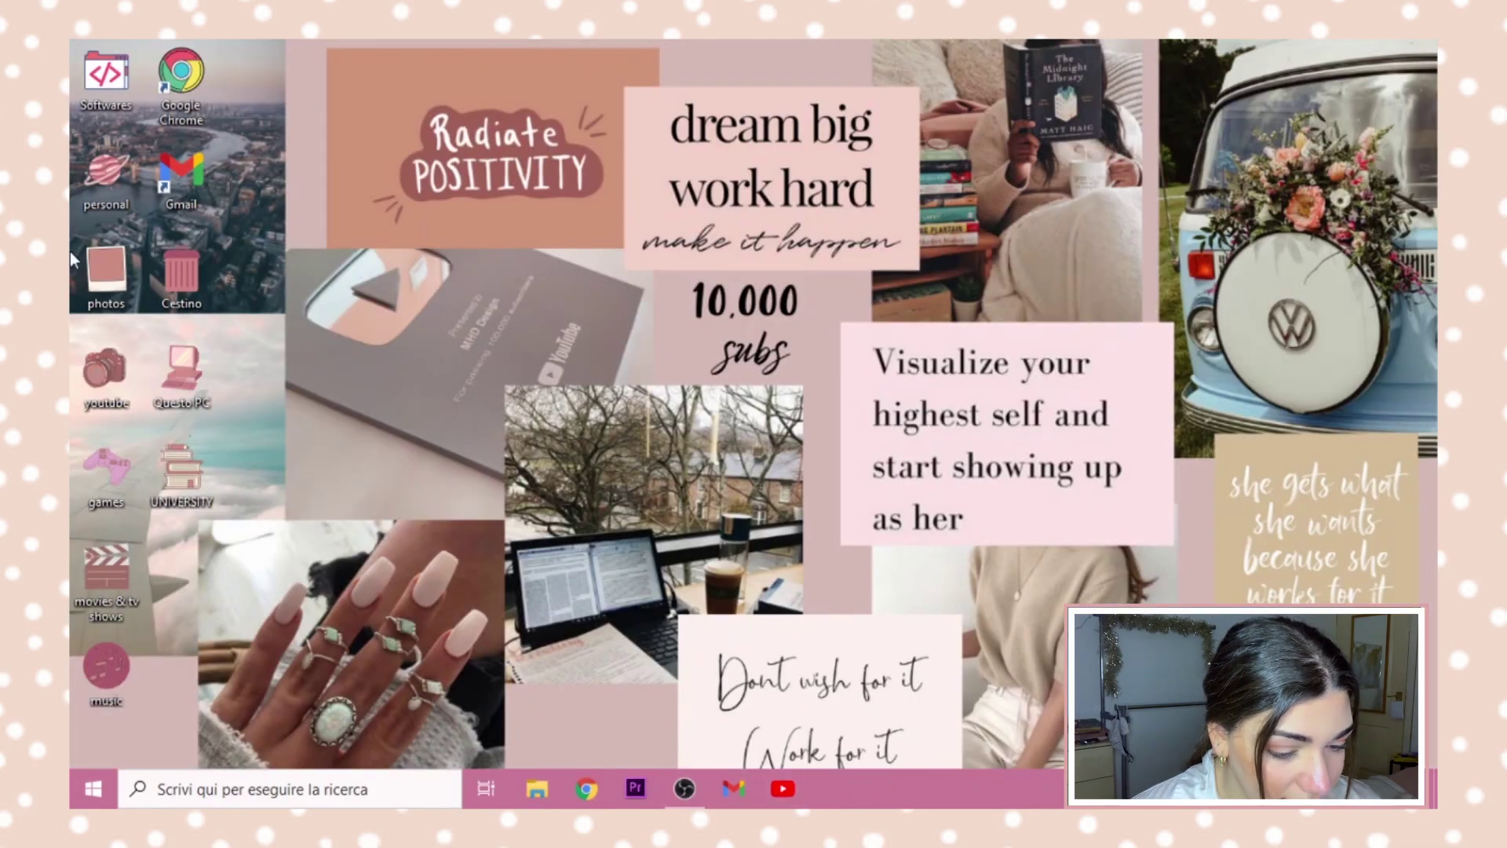